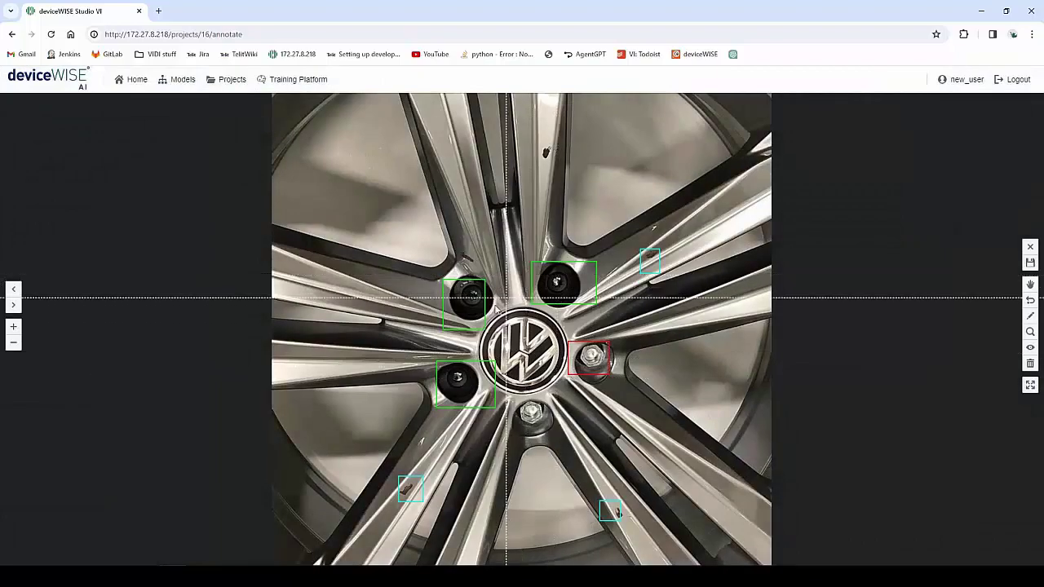
# - Box the scratch just above the wheel's upper-left bolt with the label Defect, and undo that annotation
pyautogui.moveTo(451, 249); pyautogui.dragTo(474, 268)
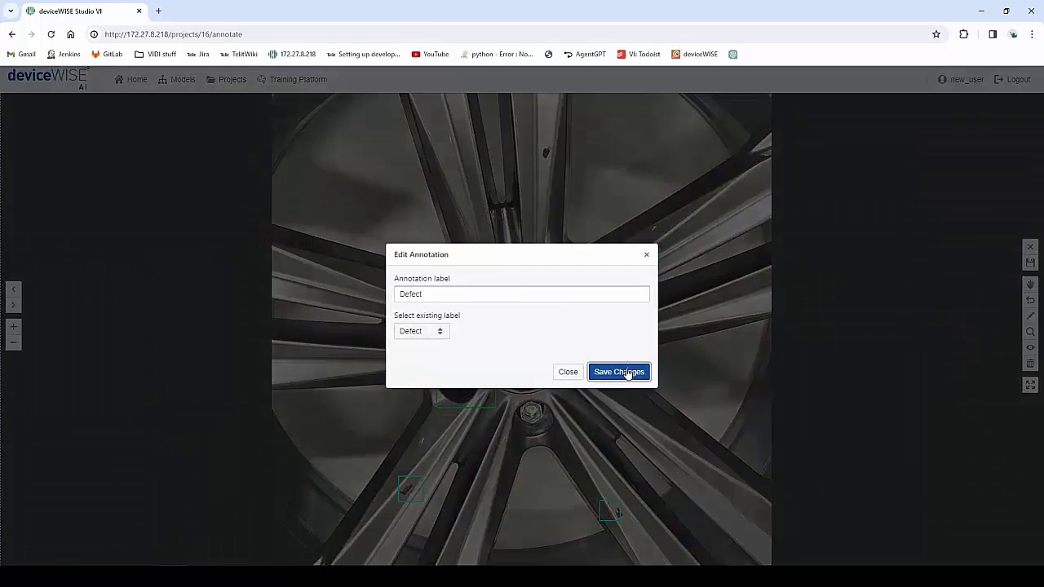
pyautogui.click(618, 371)
pyautogui.click(1030, 284)
pyautogui.moveTo(790, 353); pyautogui.dragTo(726, 341)
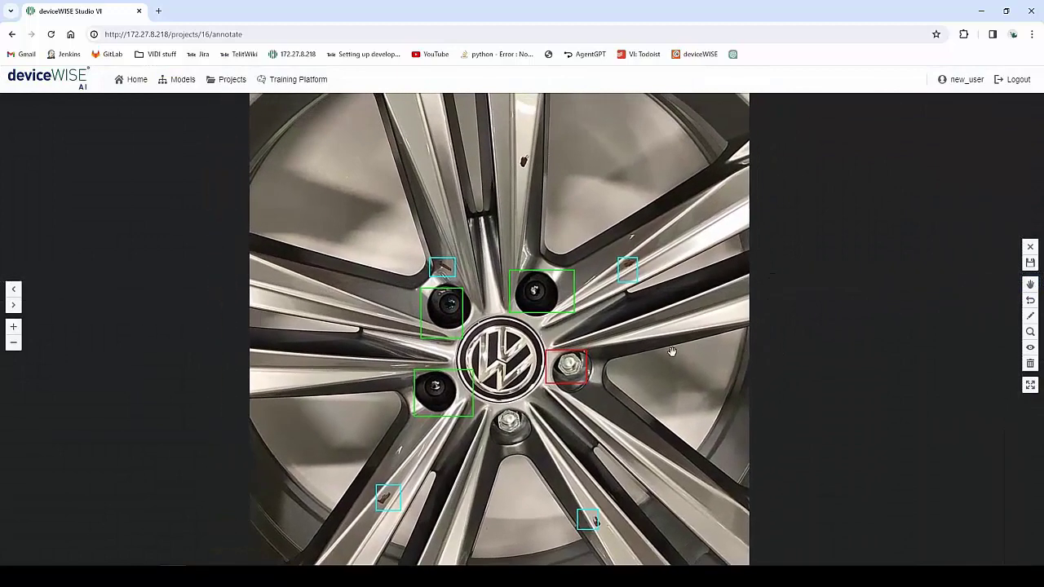
pyautogui.click(1030, 302)
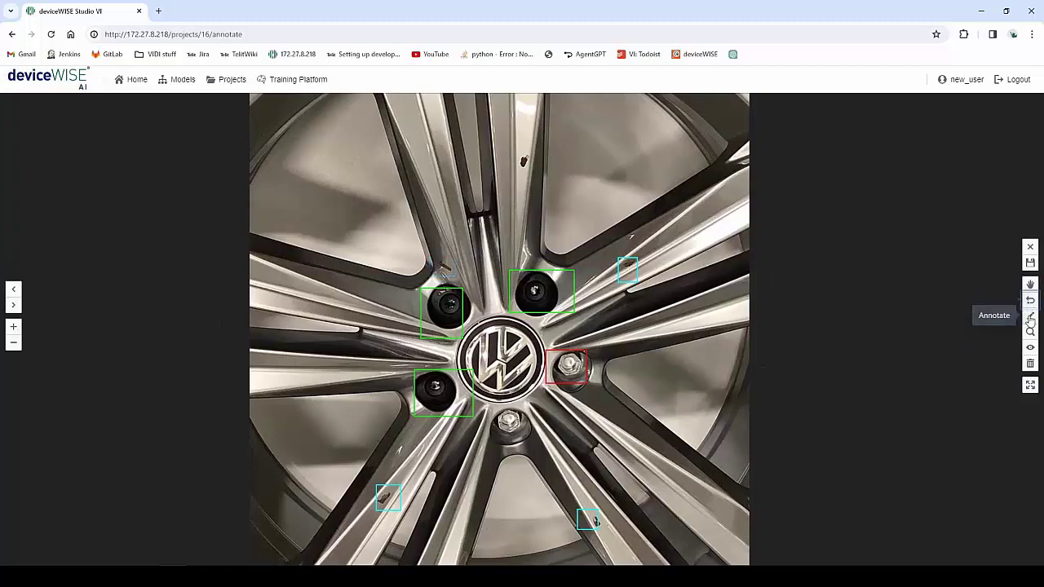
pyautogui.scroll(-3, 788, 374)
pyautogui.click(1030, 332)
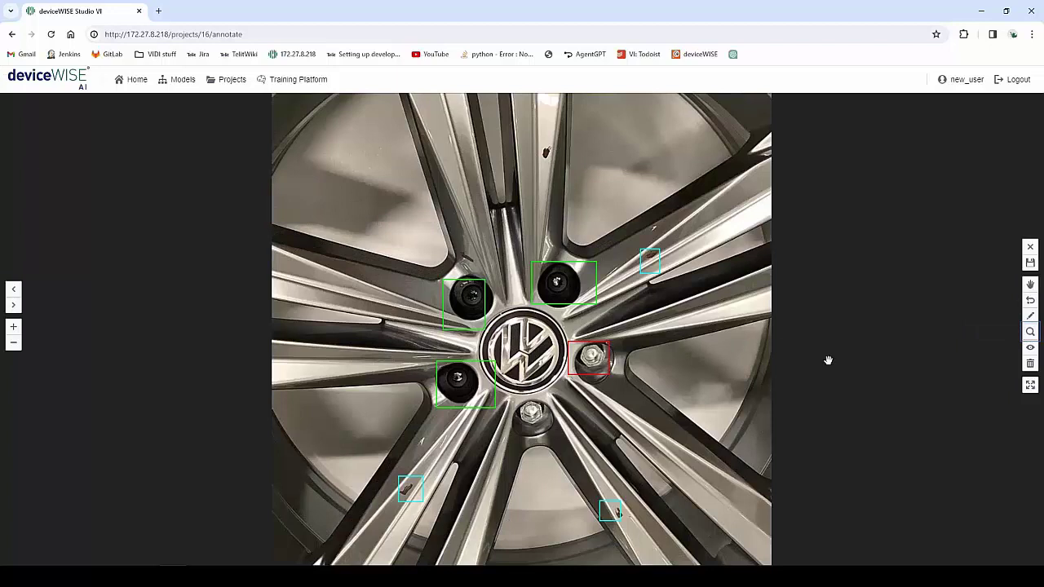
# - Browse the project's annotated images through the thumbnail strip, ending on the first image with the strip hidden
pyautogui.click(1030, 384)
pyautogui.click(310, 507)
pyautogui.click(150, 513)
pyautogui.click(48, 510)
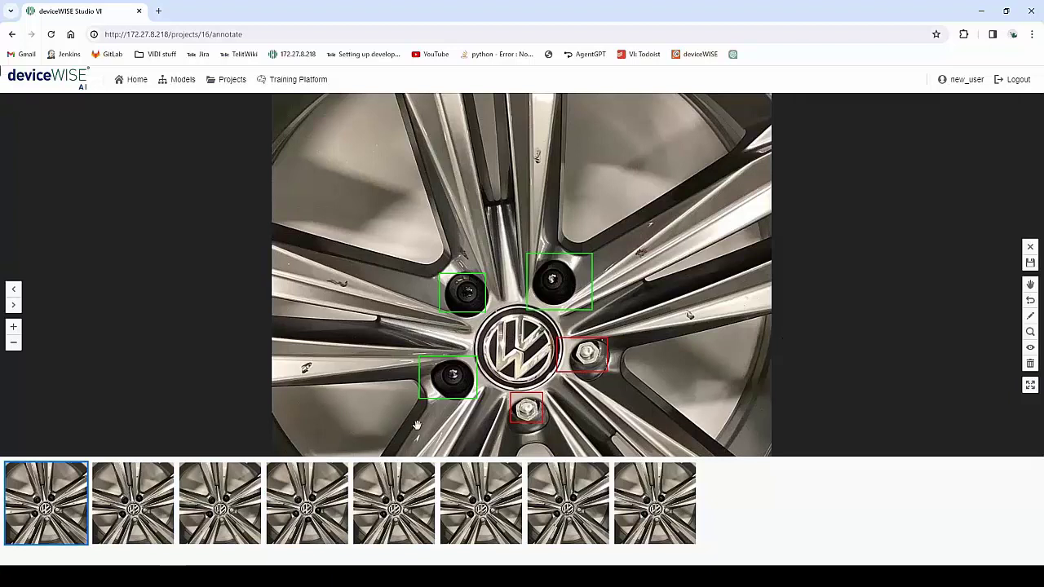
pyautogui.click(1030, 385)
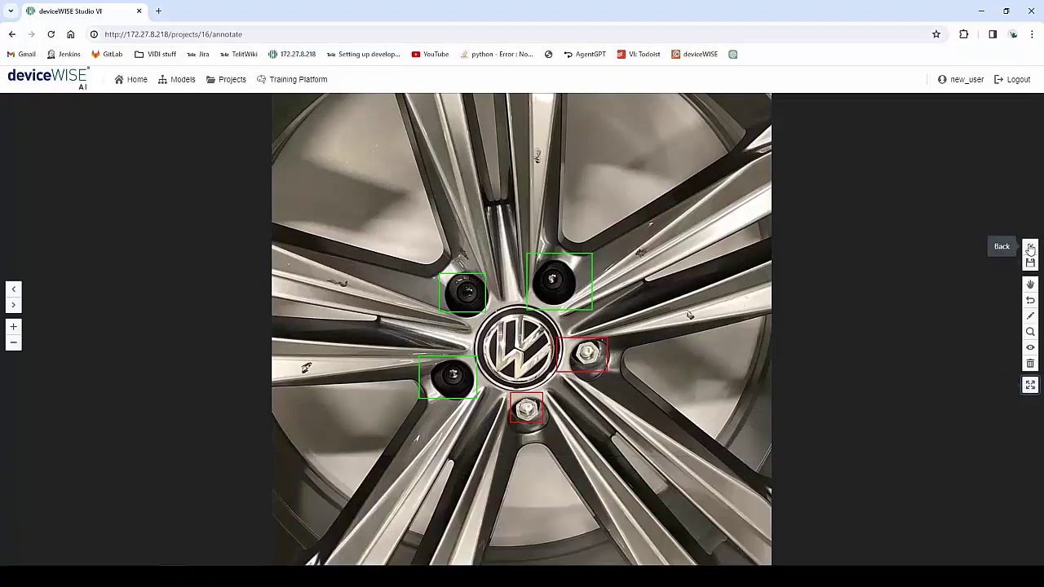
# - Save the annotations and leave the annotation view for the project list
pyautogui.click(1030, 263)
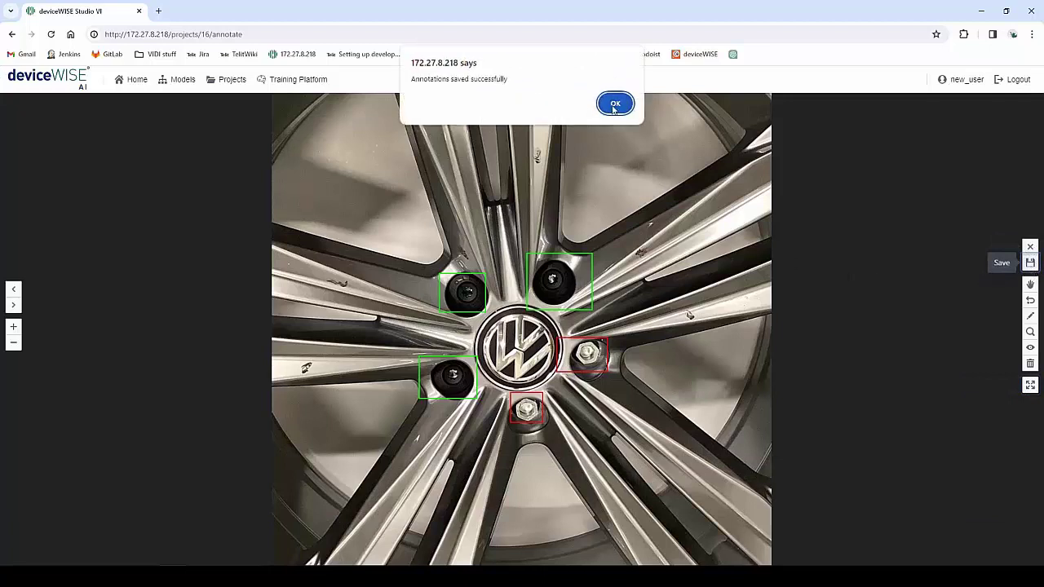
pyautogui.click(614, 104)
pyautogui.click(1030, 246)
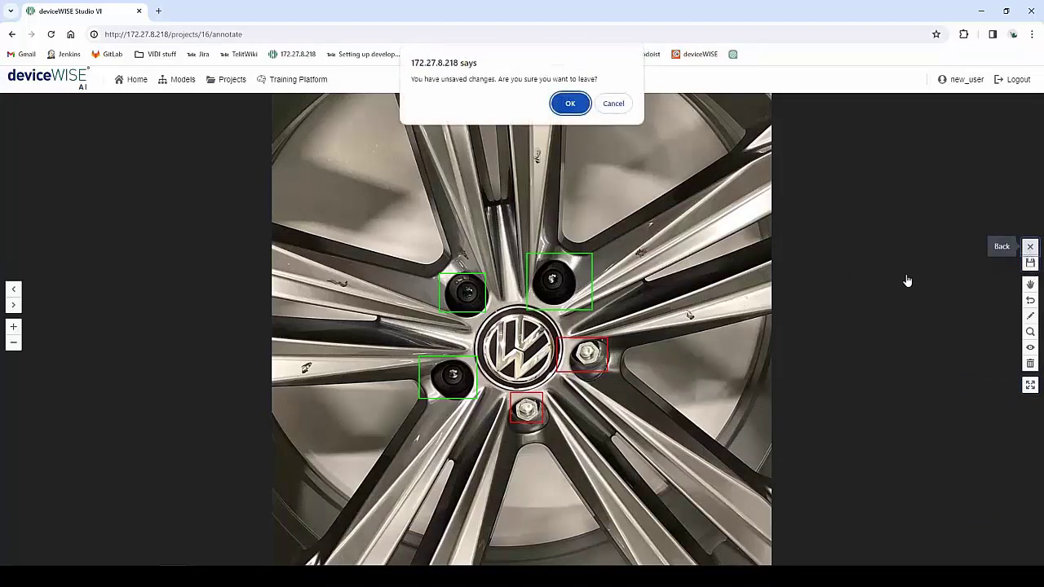
pyautogui.click(571, 103)
# - Create a new project named NewWheels
pyautogui.click(70, 140)
pyautogui.click(462, 307)
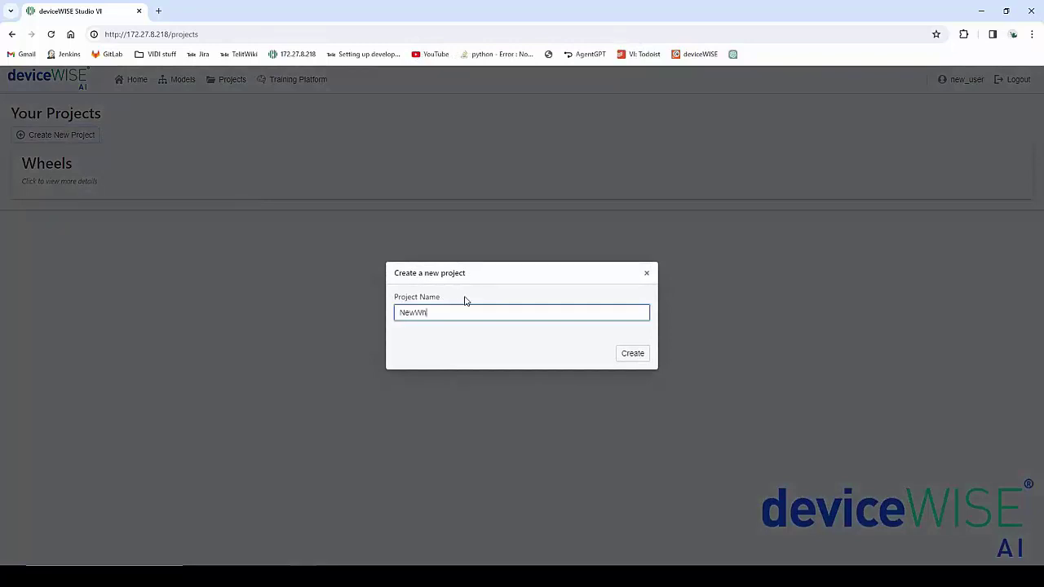
pyautogui.click(638, 349)
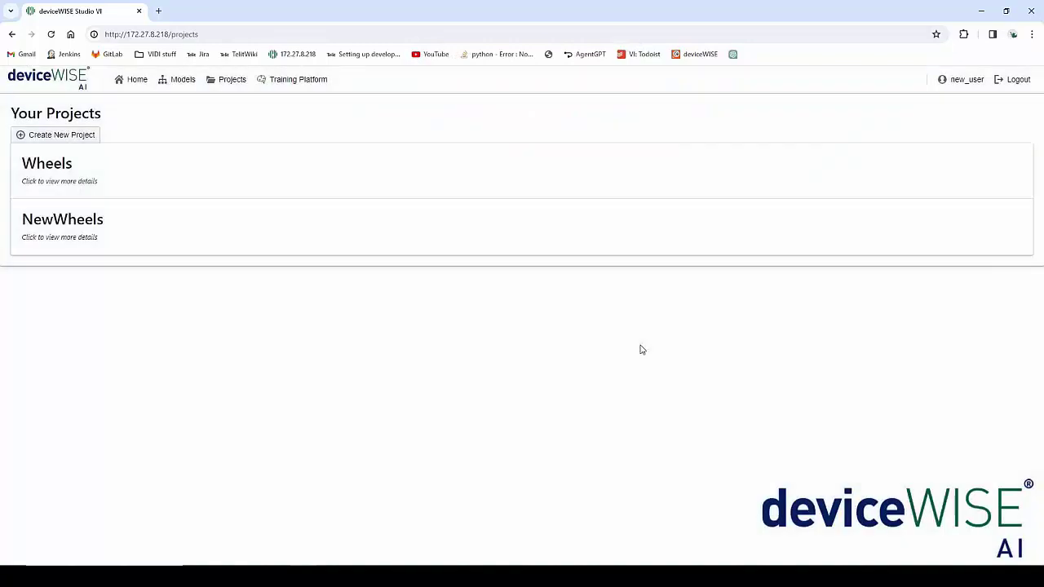
# - Import the archive USCwheel.zip from the USCwheel download folder into the NewWheels project
pyautogui.click(203, 236)
pyautogui.click(83, 270)
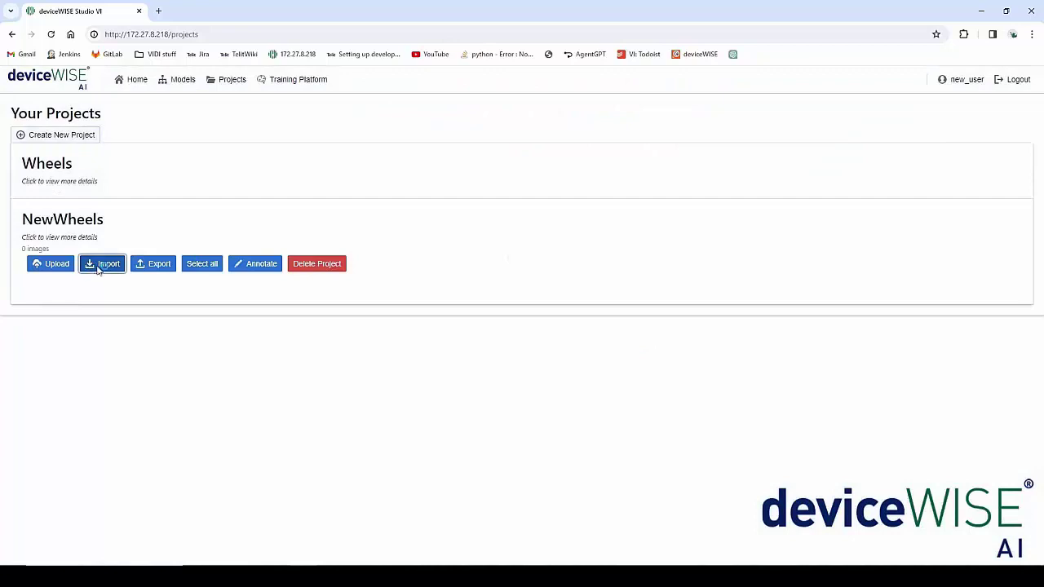
pyautogui.click(176, 28)
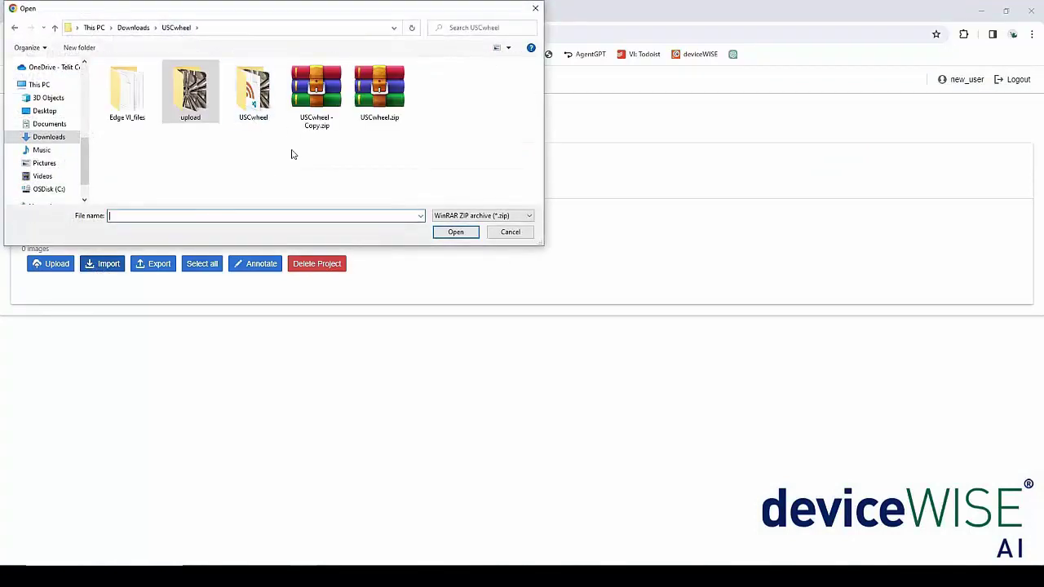
pyautogui.doubleClick(376, 91)
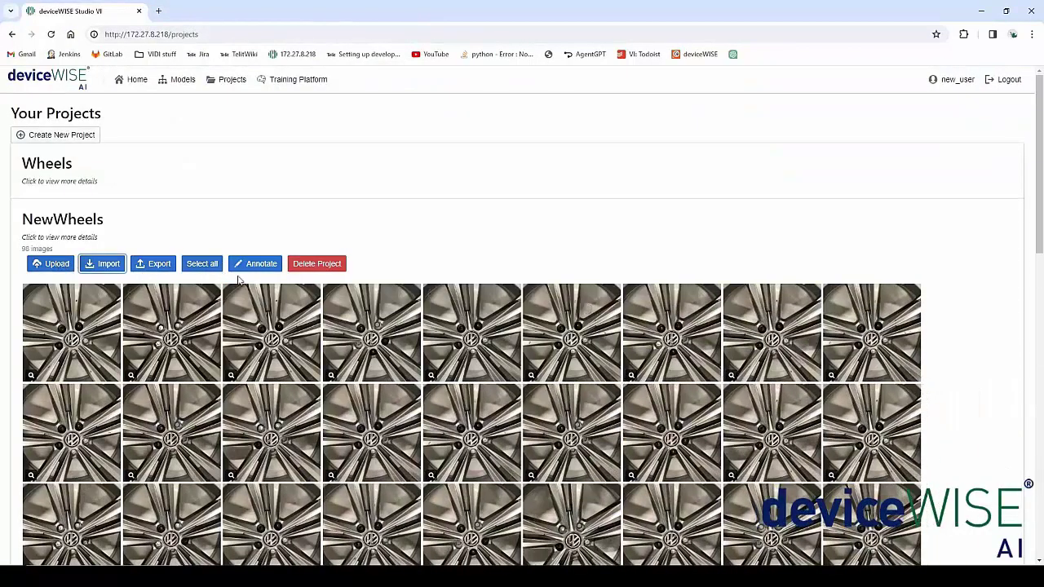
# - Open the NewWheels project for annotation and examine the imported labels on several successive images
pyautogui.click(259, 264)
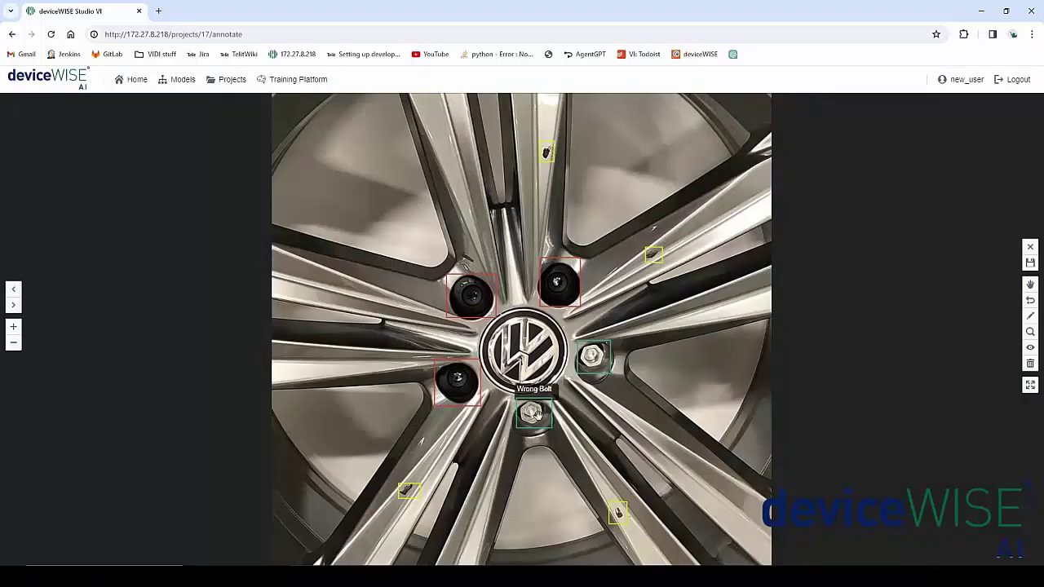
pyautogui.click(13, 305)
pyautogui.click(14, 305)
pyautogui.click(14, 305)
pyautogui.click(14, 305)
pyautogui.click(13, 305)
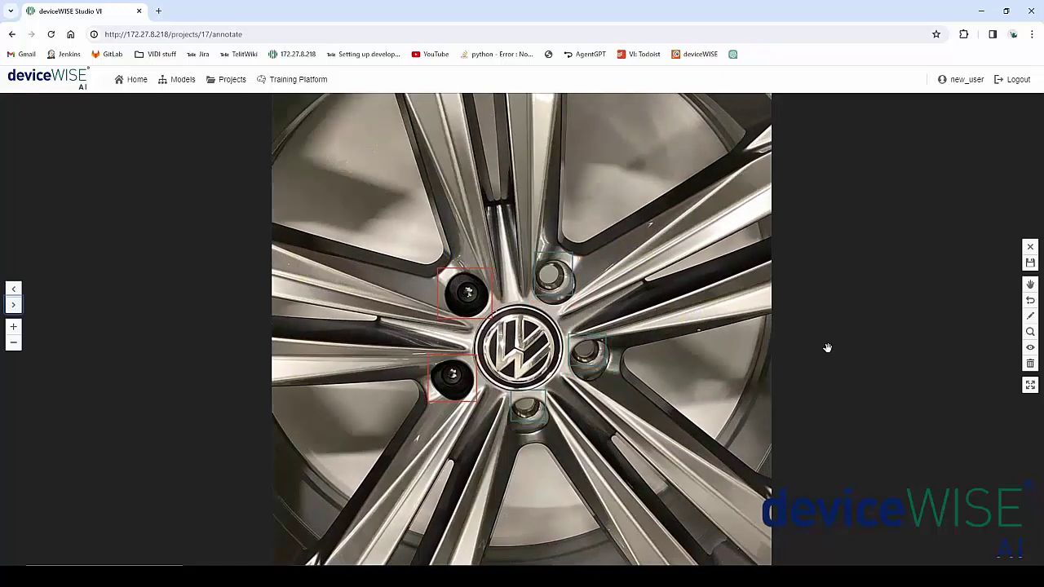
# - Inspect an image further along the thumbnail strip, and return to the NewWheels project's image overview
pyautogui.click(1030, 385)
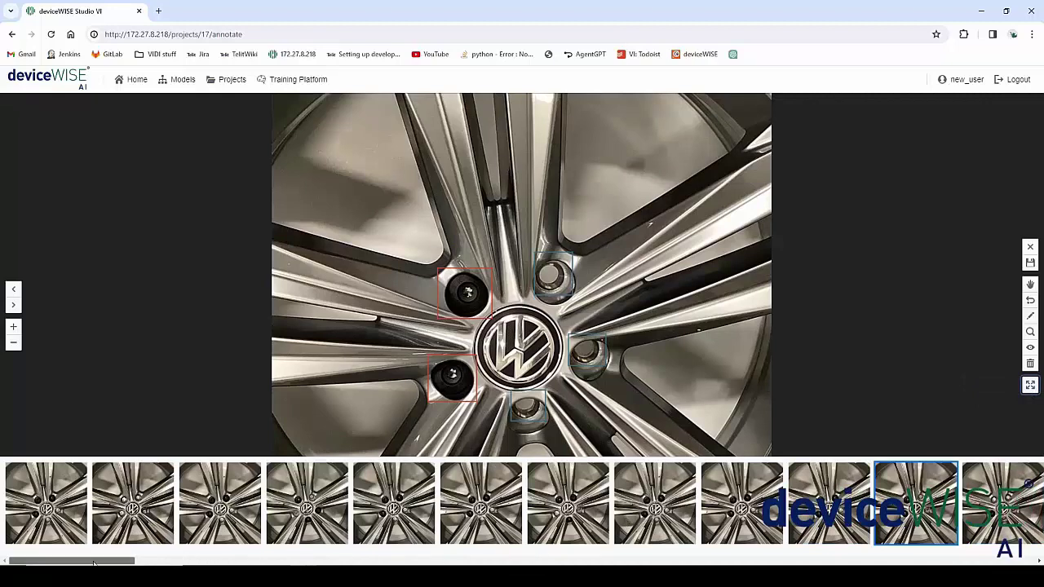
pyautogui.moveTo(151, 559); pyautogui.dragTo(650, 559)
pyautogui.click(500, 503)
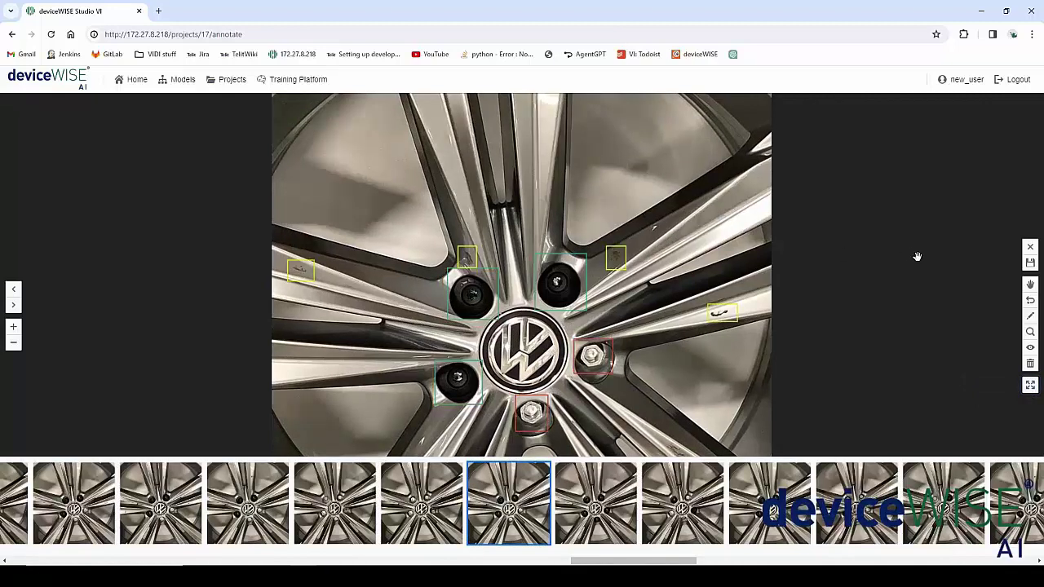
pyautogui.click(1031, 247)
pyautogui.click(572, 102)
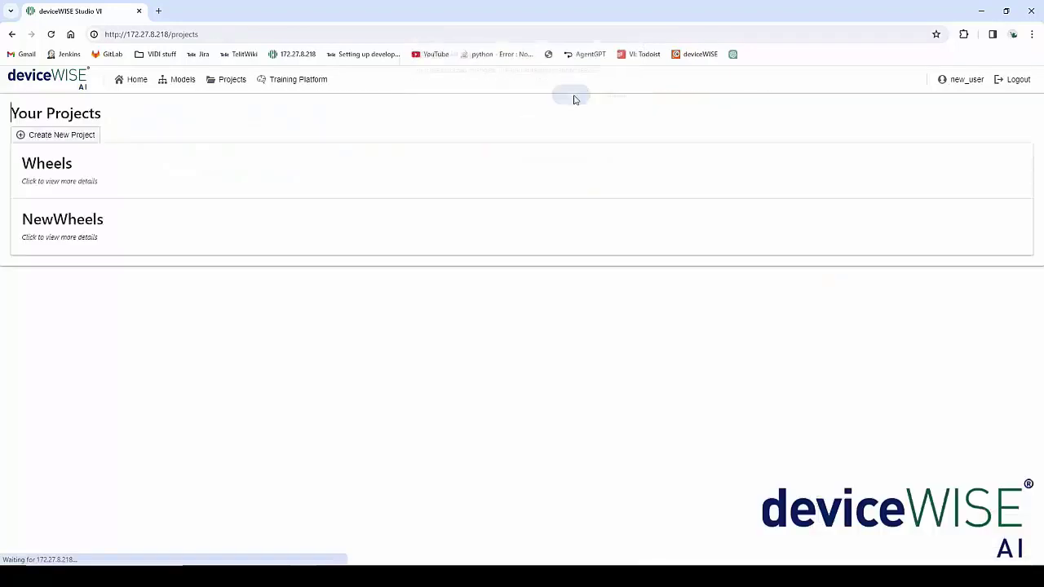
pyautogui.click(97, 220)
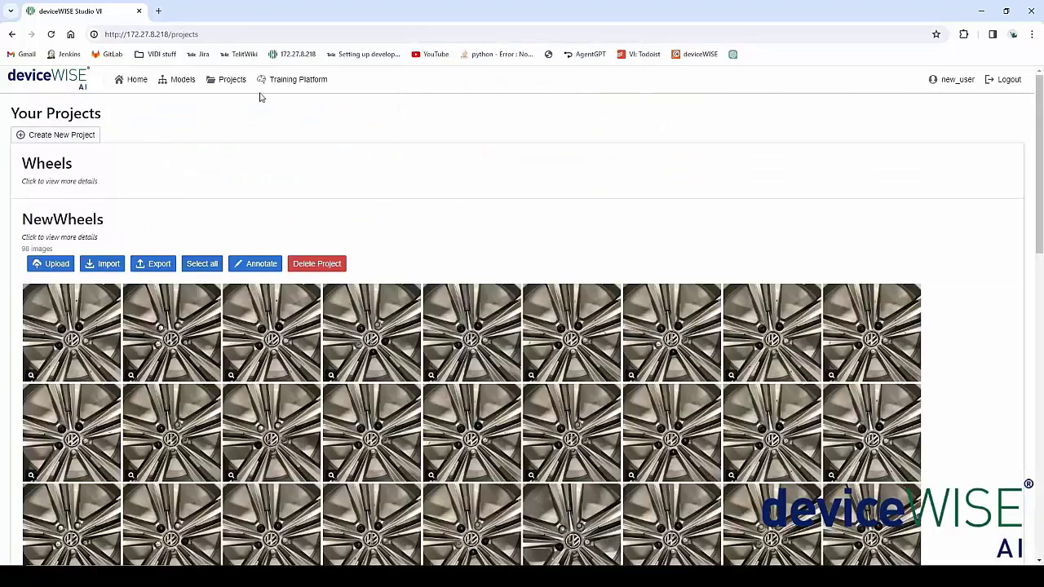
# - Open the Training Platform and choose NewWheels as the project to train
pyautogui.click(292, 82)
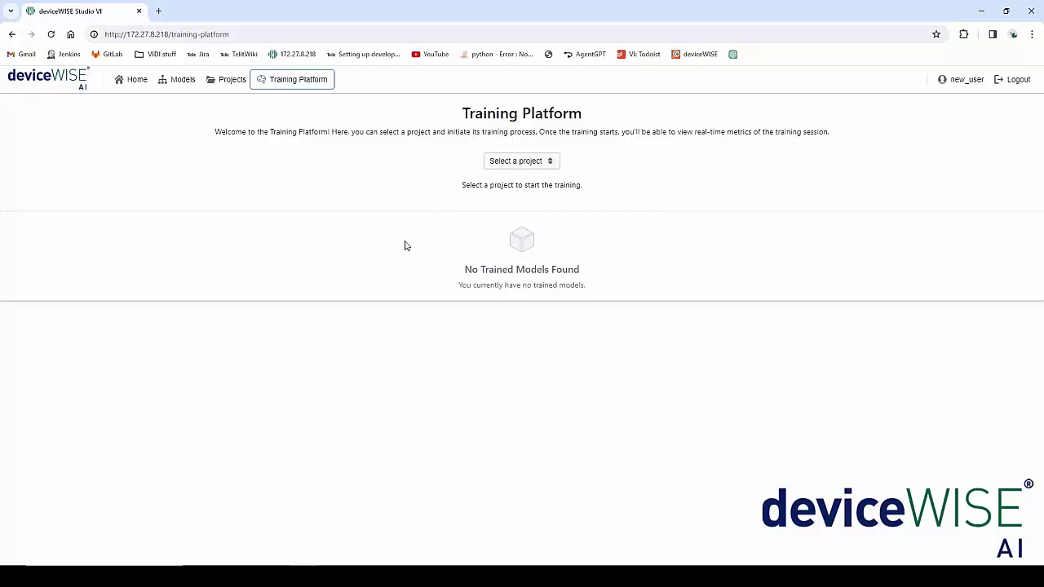
pyautogui.moveTo(242, 133); pyautogui.dragTo(531, 132)
pyautogui.click(534, 162)
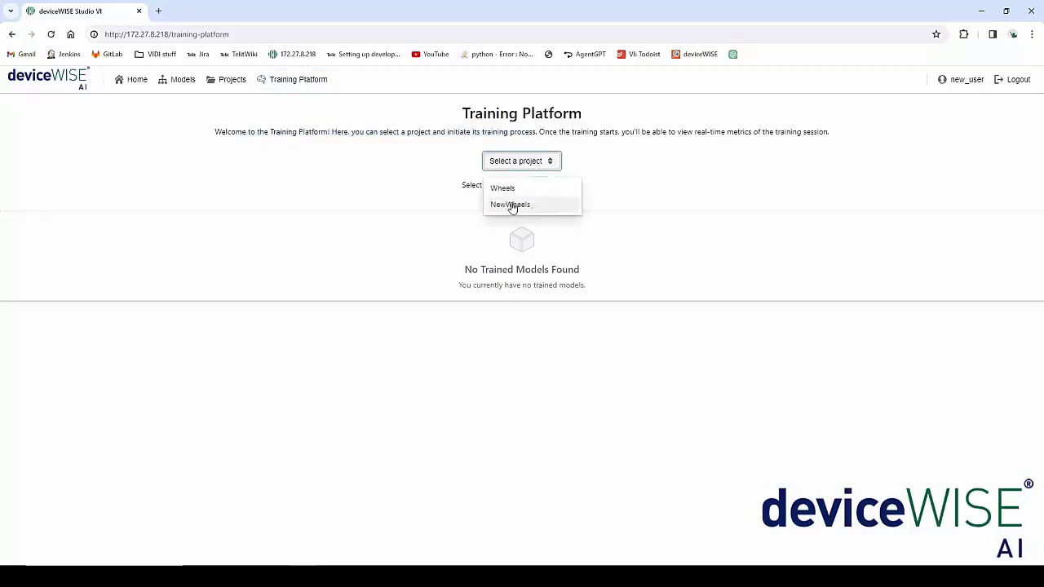
pyautogui.click(512, 205)
pyautogui.moveTo(565, 185); pyautogui.dragTo(497, 196)
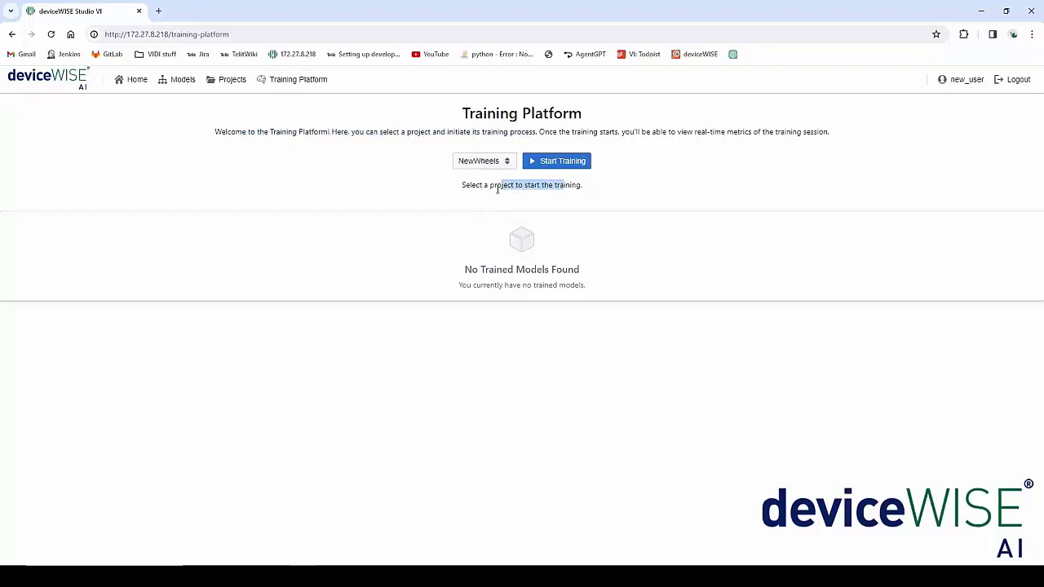
# - Open the training options for NewWheels and set the number of epochs to 100
pyautogui.click(563, 168)
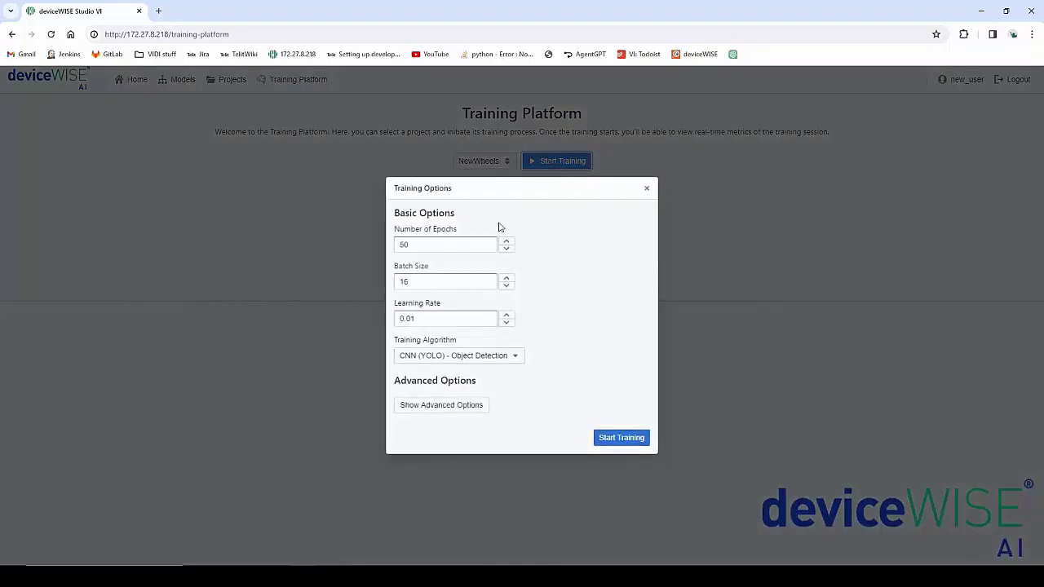
pyautogui.click(449, 246)
pyautogui.click(456, 283)
pyautogui.click(440, 319)
pyautogui.click(436, 285)
pyautogui.click(431, 245)
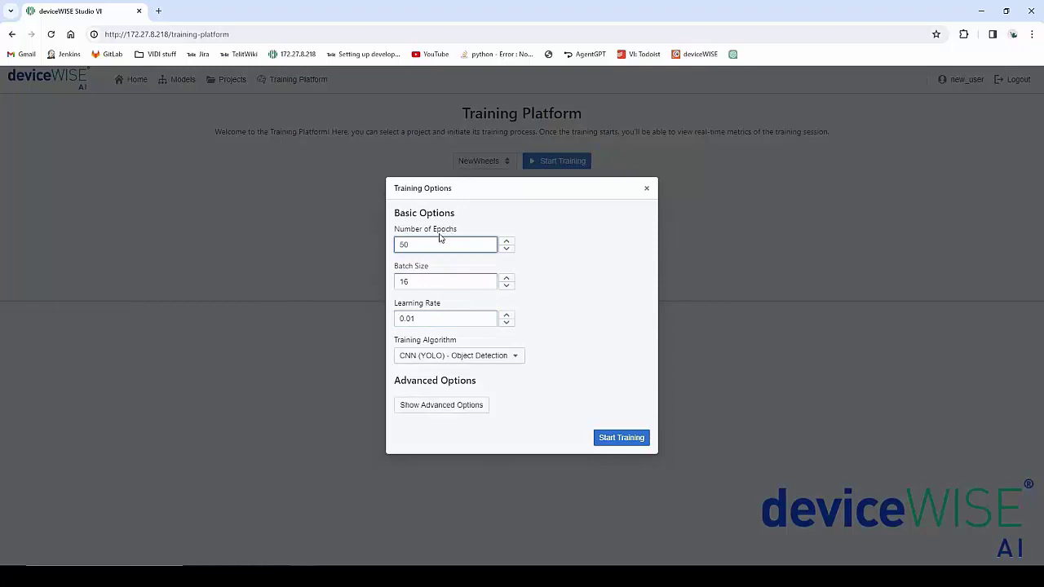
pyautogui.click(436, 286)
pyautogui.click(438, 246)
pyautogui.click(426, 263)
pyautogui.doubleClick(417, 248)
pyautogui.write('100')
pyautogui.click(430, 283)
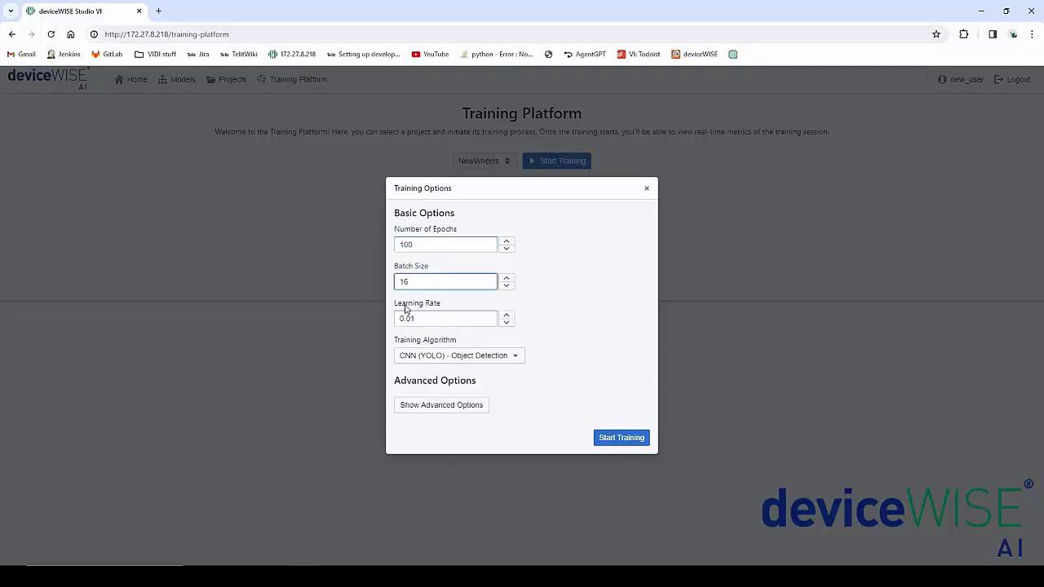
# - Review the advanced options and algorithm choices, and start training with CNN (YOLO) - Object Detection
pyautogui.click(455, 406)
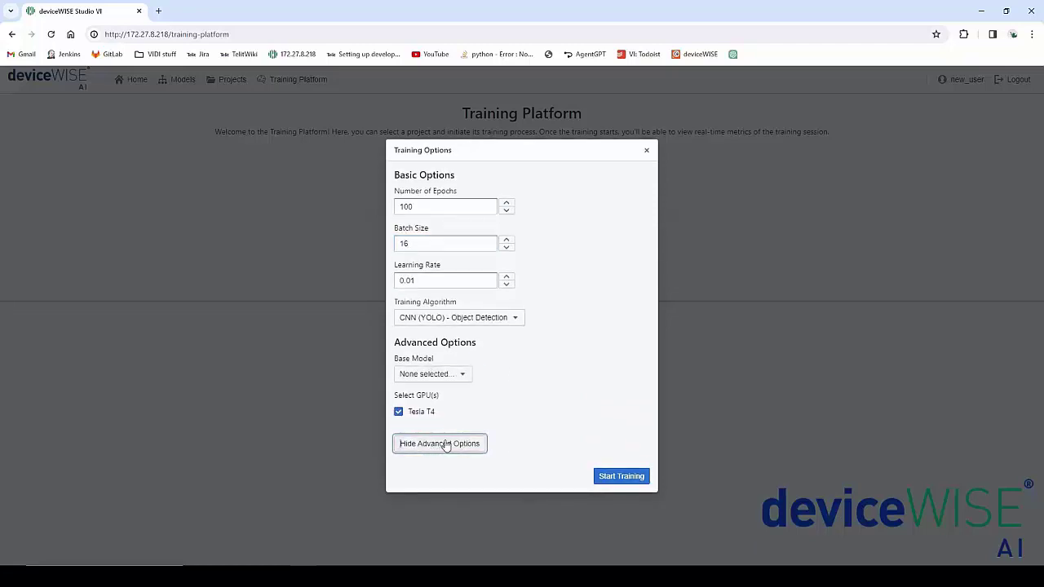
pyautogui.click(445, 446)
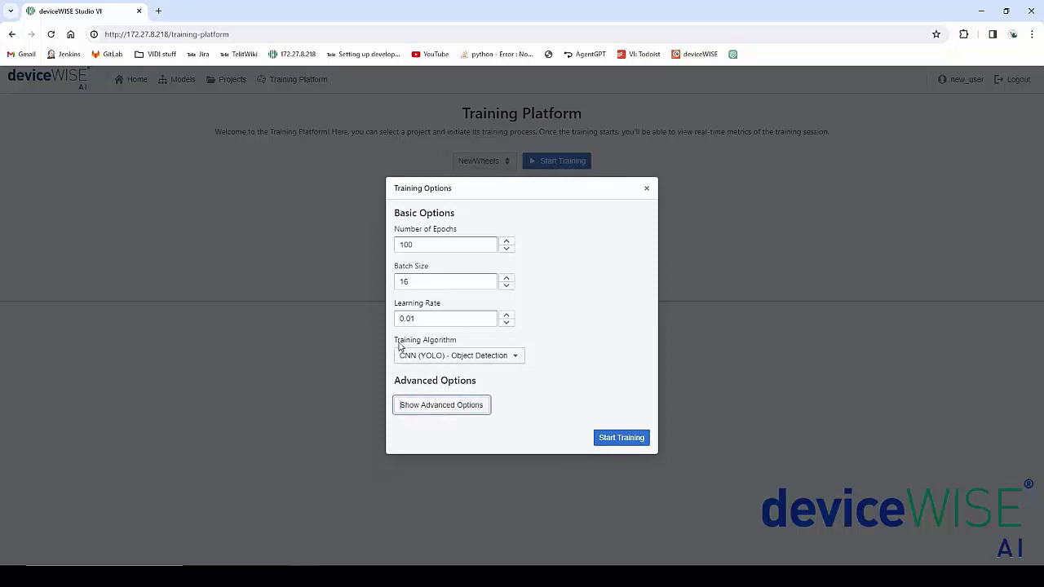
pyautogui.click(513, 356)
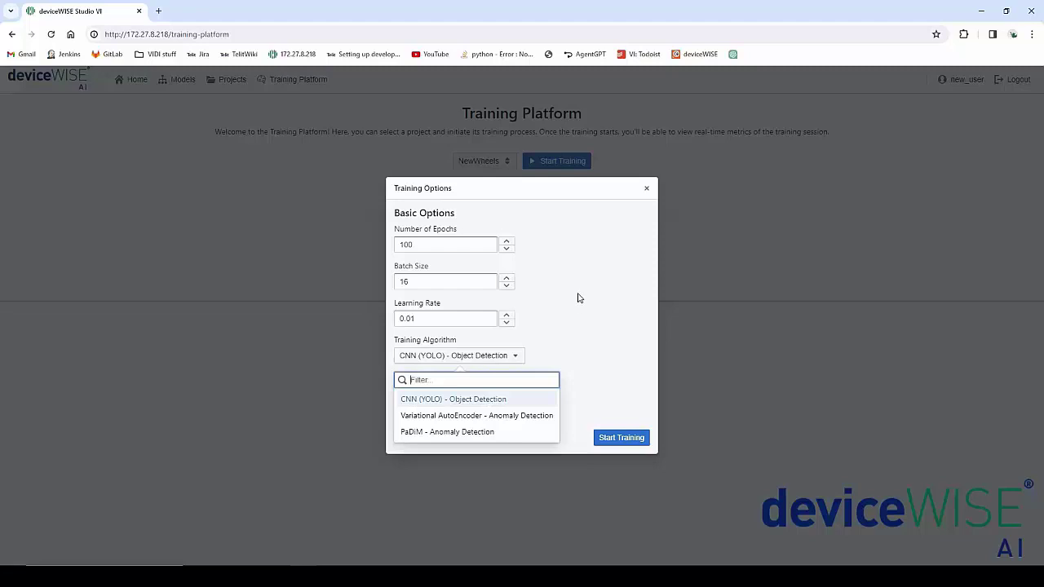
pyautogui.press('Escape')
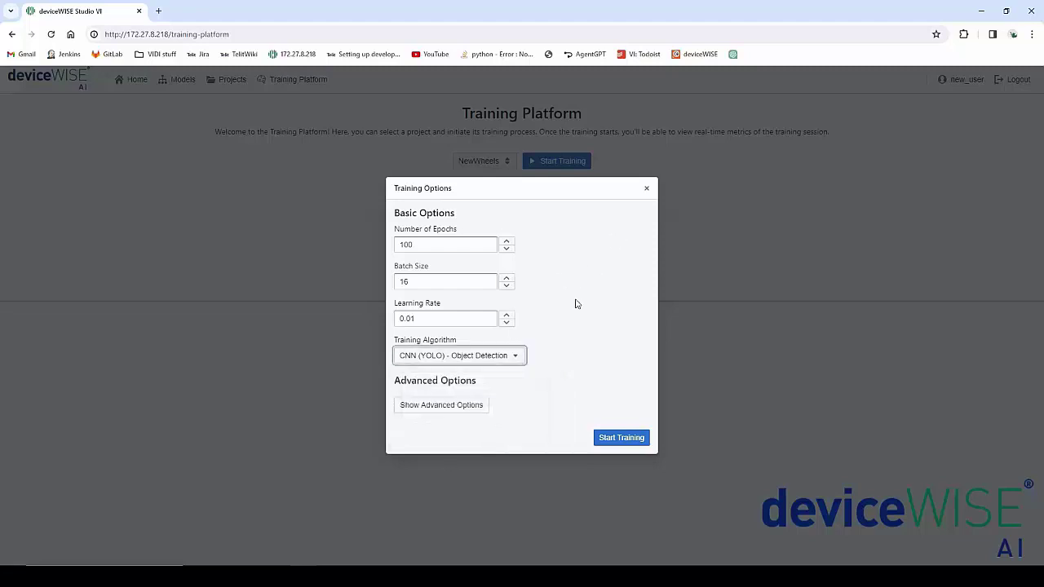
pyautogui.click(494, 357)
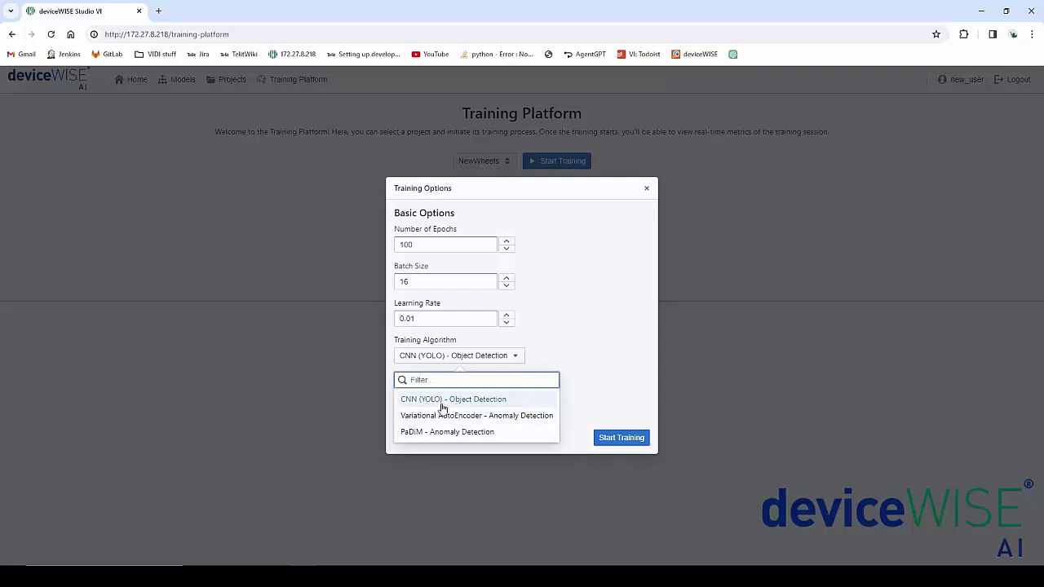
pyautogui.click(575, 358)
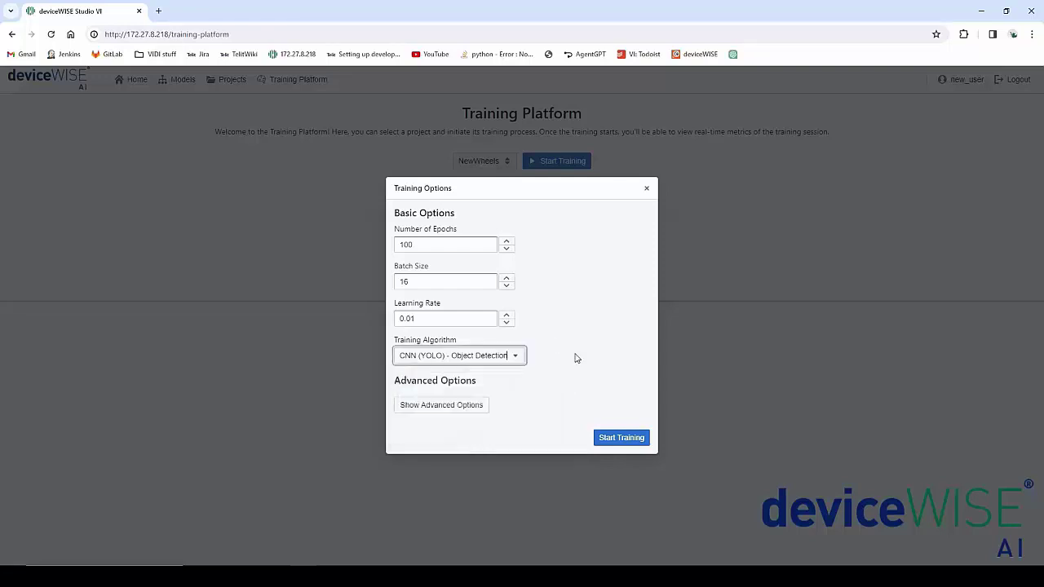
pyautogui.click(620, 438)
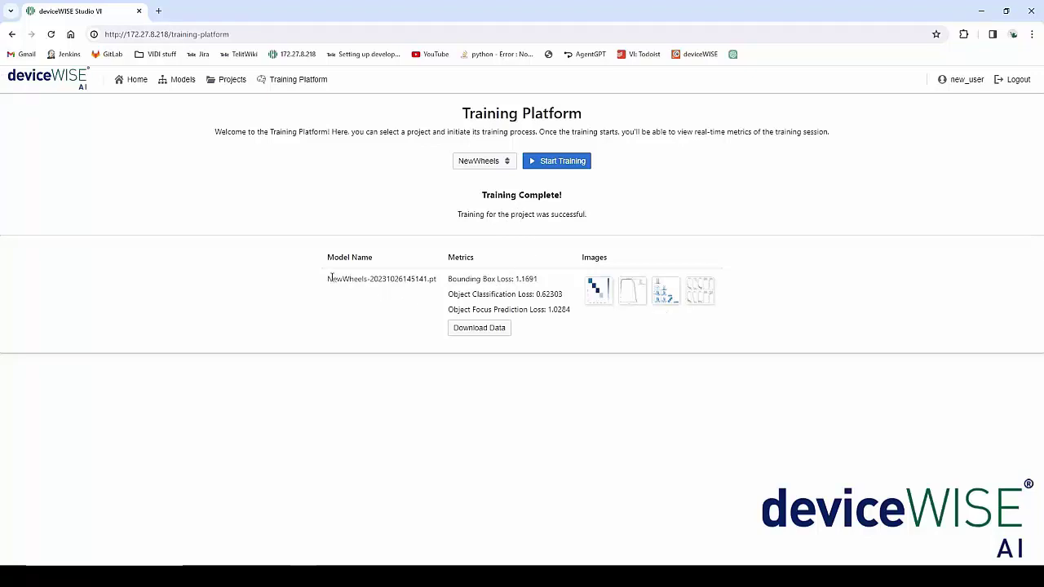
# - Check the trained NewWheels model's name in the training results and its entry in the models list
pyautogui.moveTo(328, 281); pyautogui.dragTo(435, 279)
pyautogui.moveTo(327, 281); pyautogui.dragTo(427, 282)
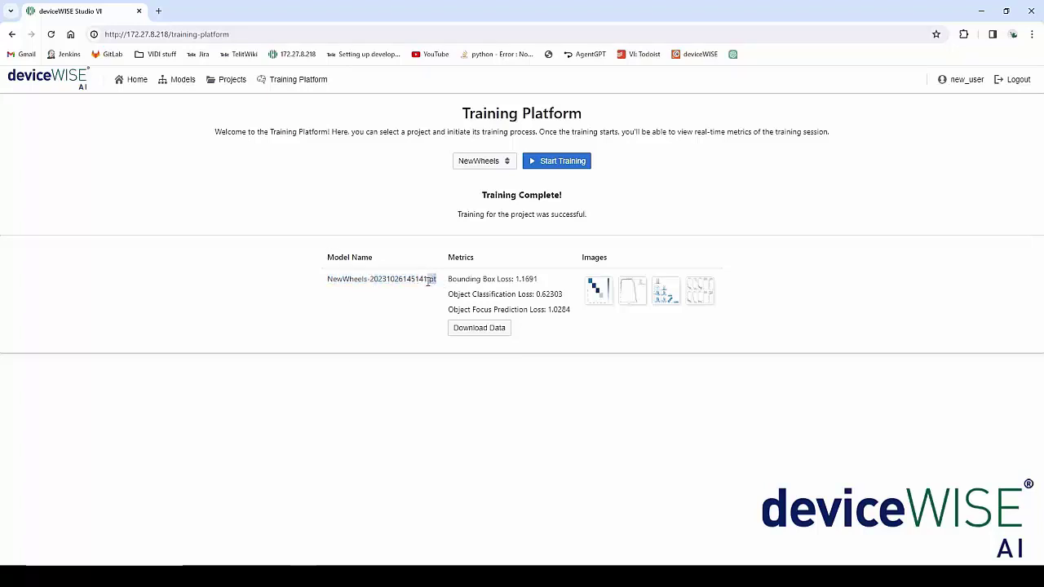
pyautogui.click(187, 86)
pyautogui.moveTo(62, 175); pyautogui.dragTo(86, 177)
pyautogui.click(80, 175)
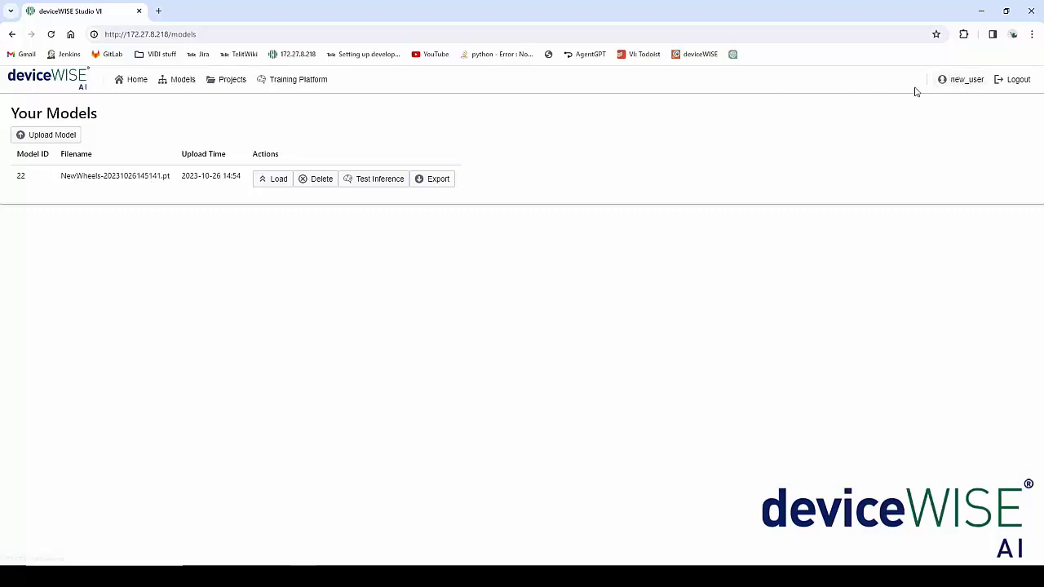
# - Open the user settings page
pyautogui.click(962, 81)
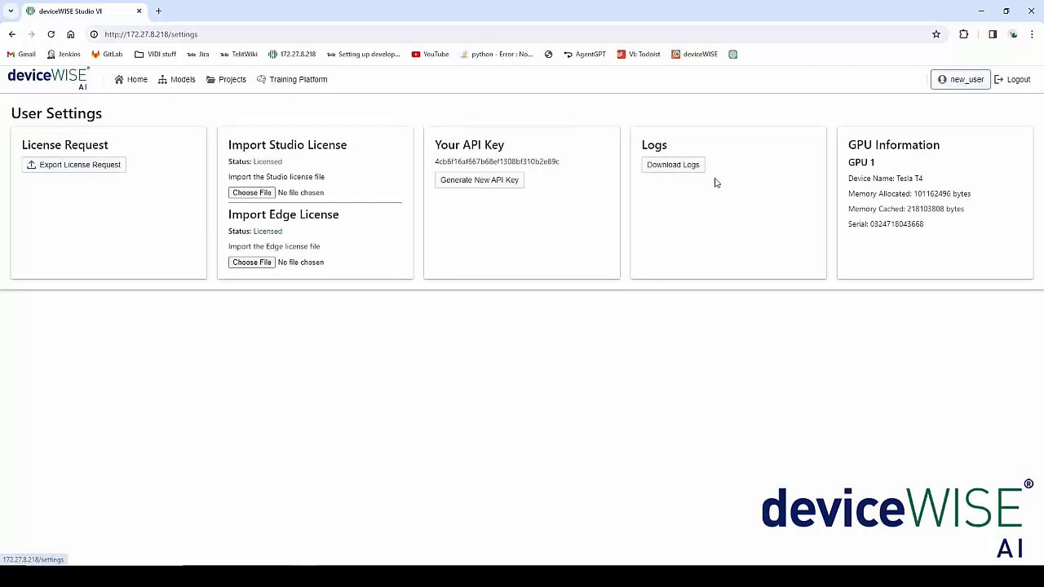
# - Review the Studio and Edge license import options and the GPU information in the user settings
pyautogui.moveTo(227, 144); pyautogui.dragTo(362, 263)
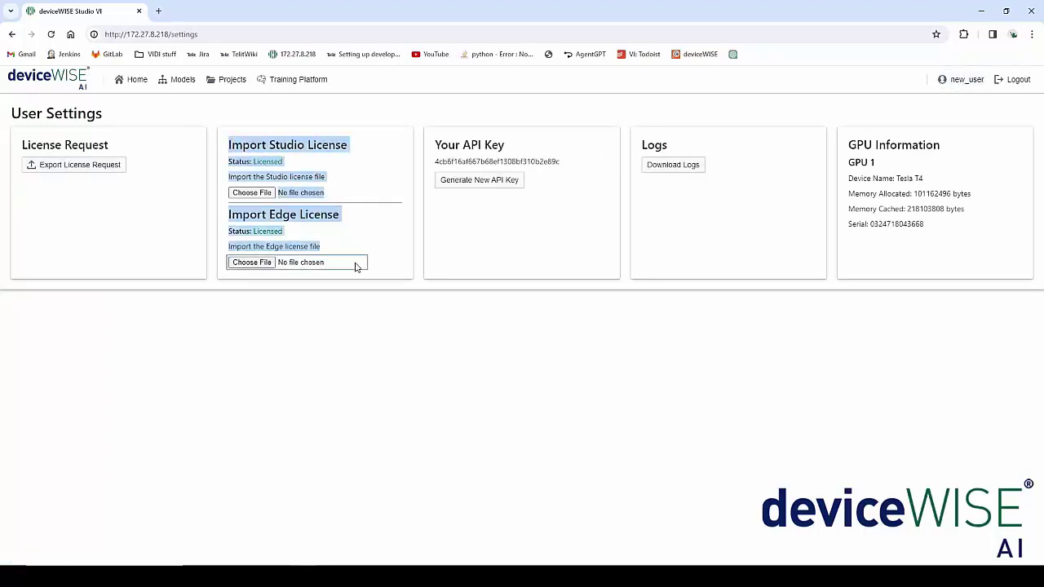
pyautogui.click(361, 264)
pyautogui.click(508, 233)
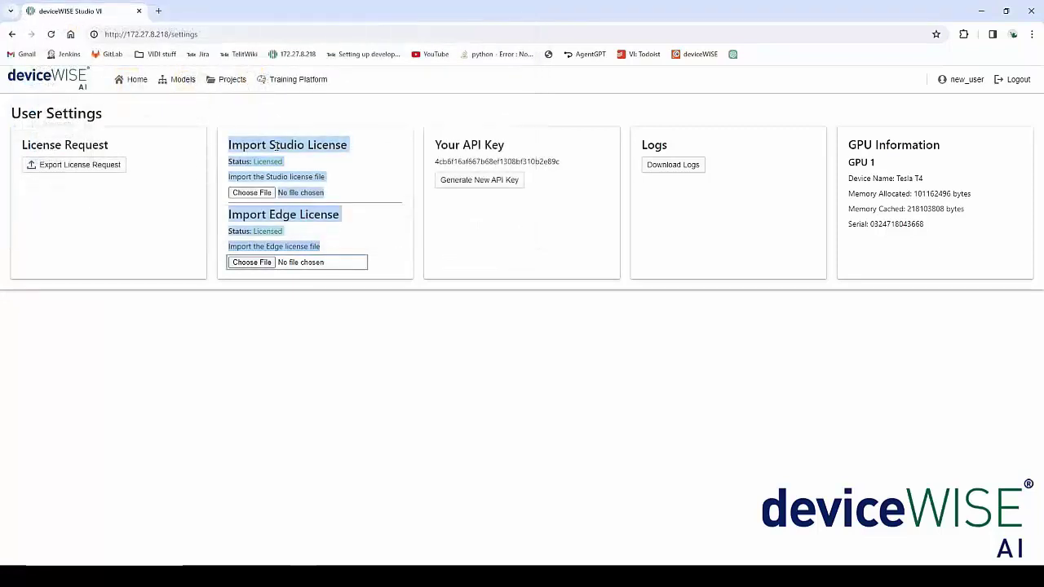
pyautogui.click(238, 201)
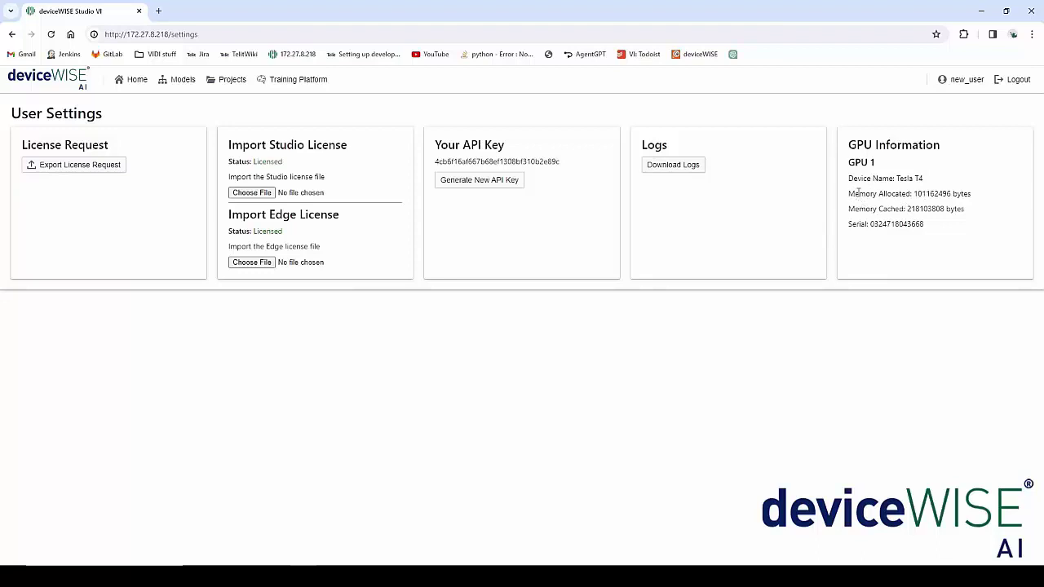
pyautogui.moveTo(871, 225); pyautogui.dragTo(901, 225)
# - Load the NewWheels model from the models list and run an inference test on the image w3.jpg
pyautogui.click(185, 81)
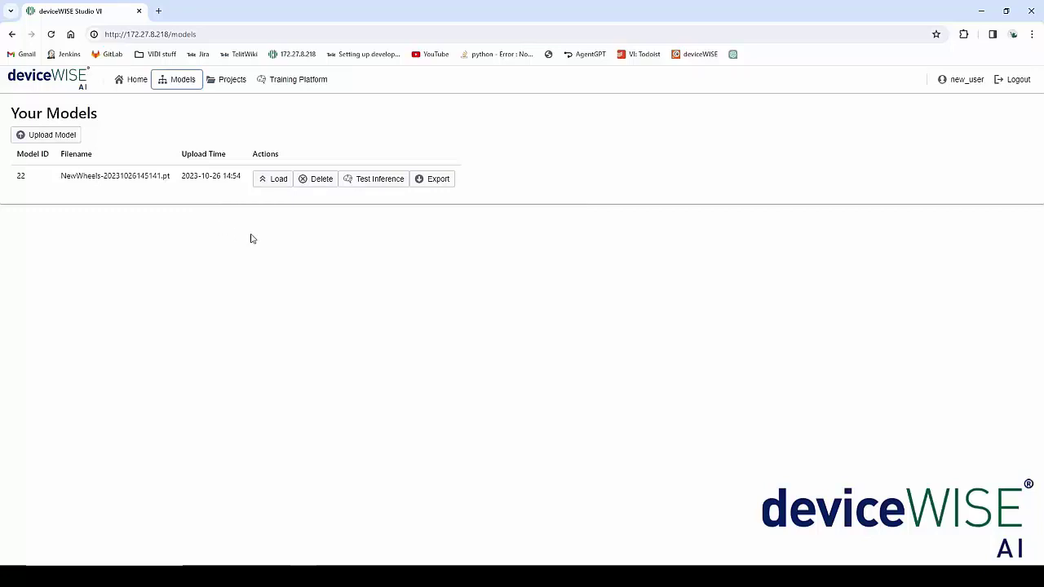
pyautogui.click(275, 181)
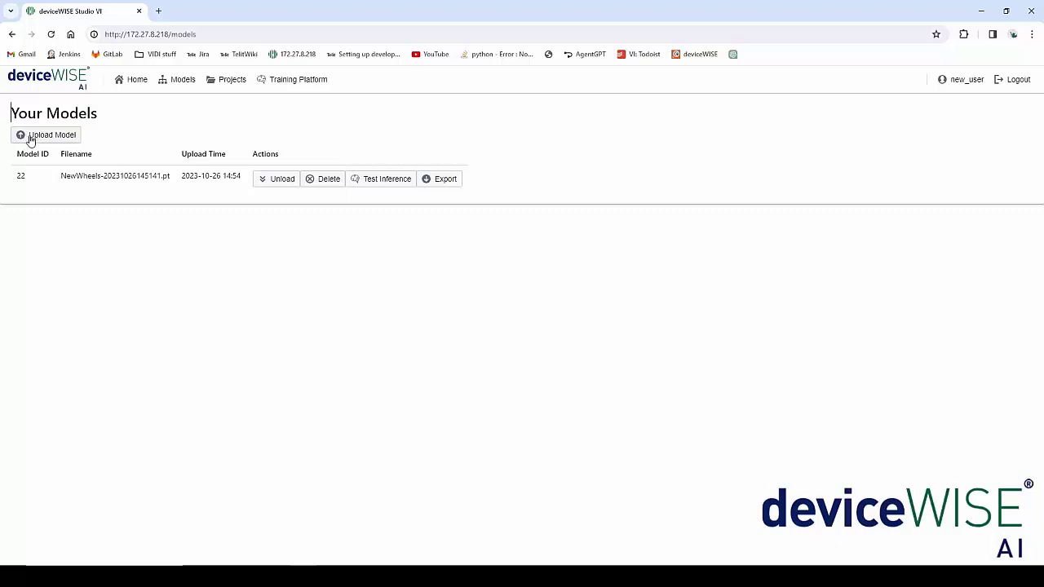
pyautogui.click(387, 181)
pyautogui.click(418, 315)
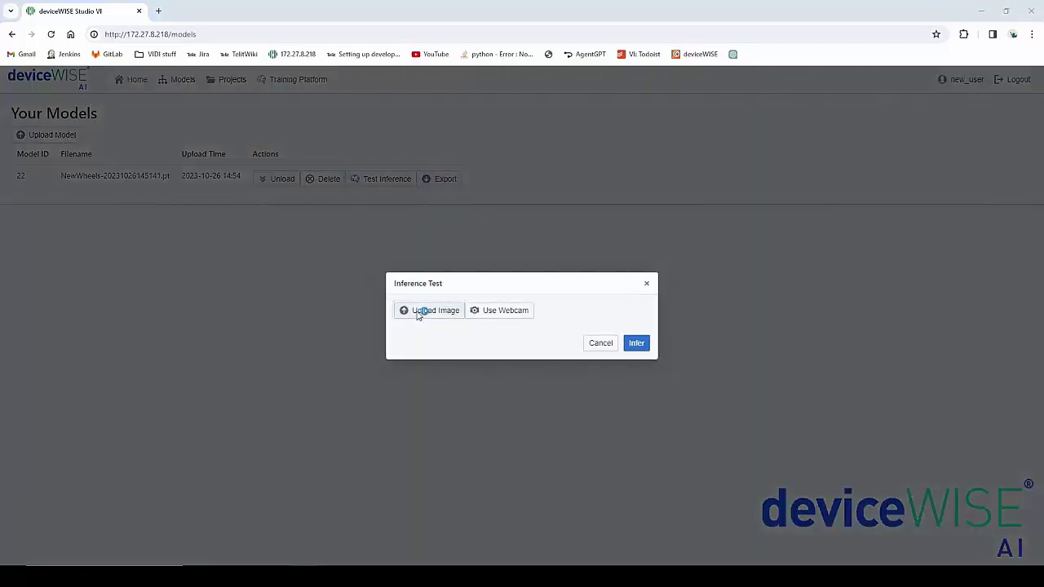
pyautogui.click(443, 102)
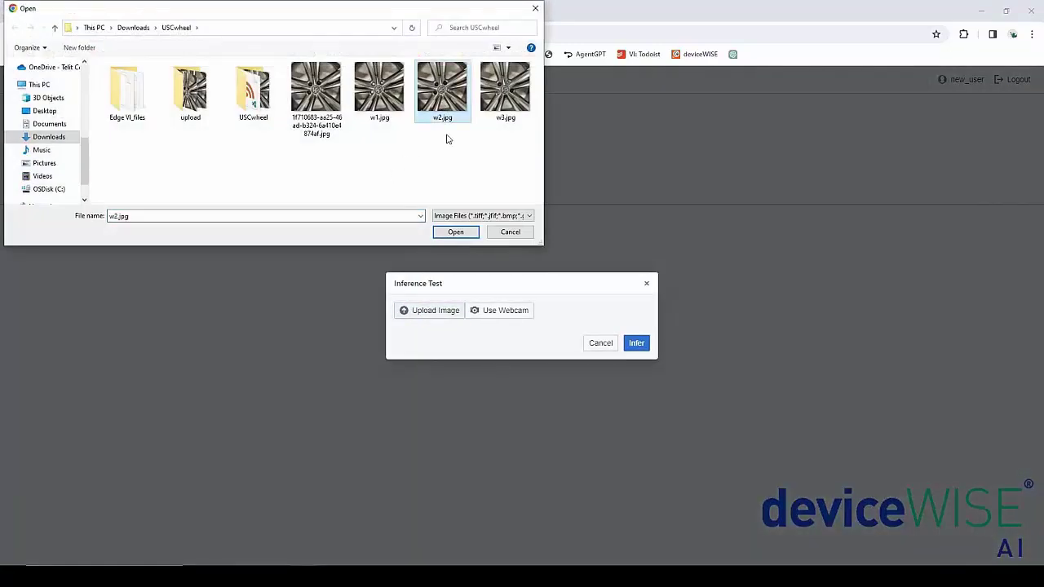
pyautogui.doubleClick(501, 104)
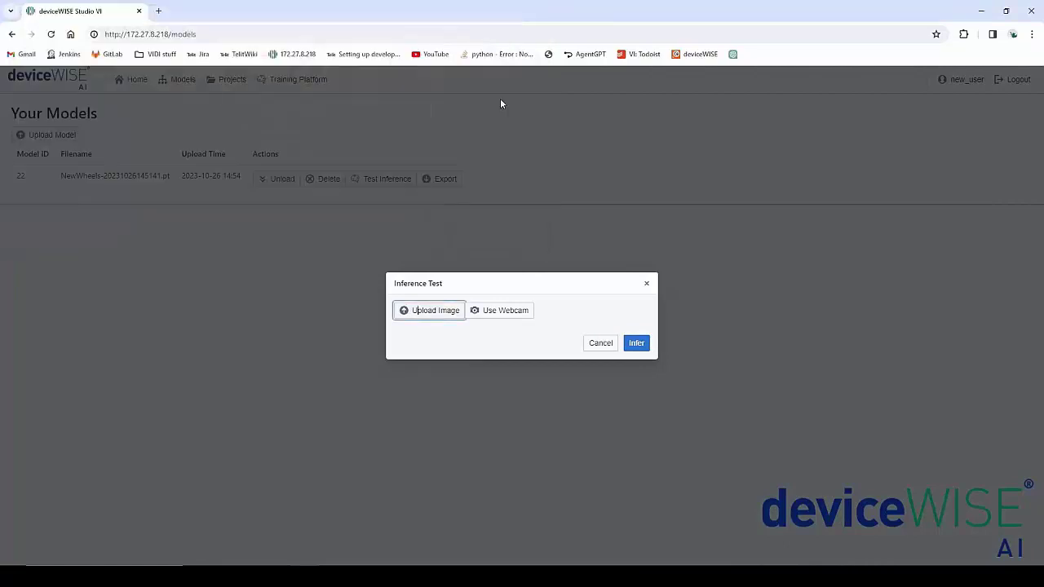
pyautogui.click(637, 343)
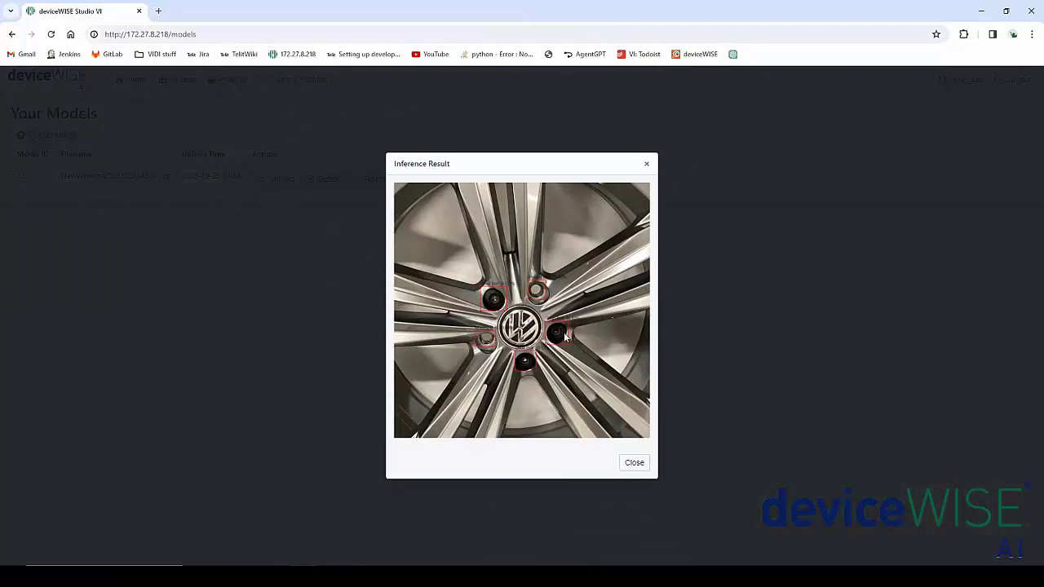
# - Examine the bolt detections and confidence labels in the w3.jpg inference result at larger size, and close the result
pyautogui.hotkey('ctrl', '+')
pyautogui.hotkey('ctrl', '+')
pyautogui.hotkey('ctrl', '+')
pyautogui.hotkey('ctrl', '+')
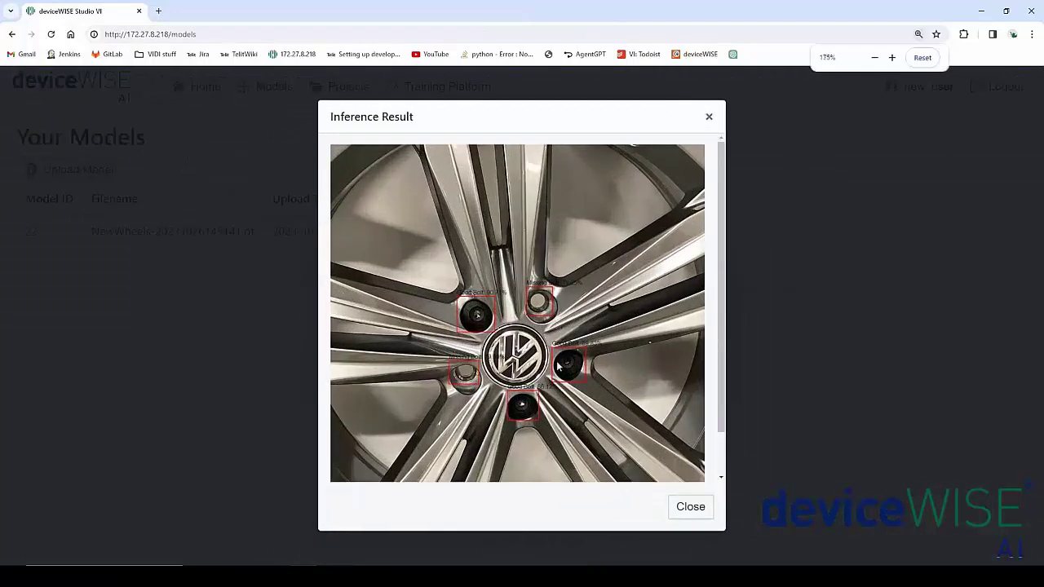
pyautogui.scroll(-2, 553, 371)
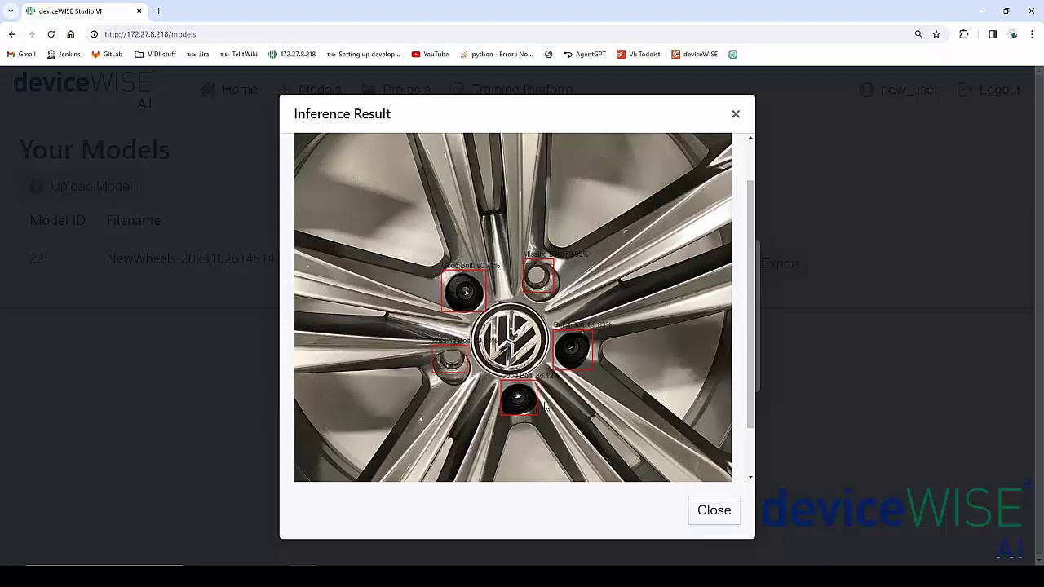
pyautogui.click(712, 511)
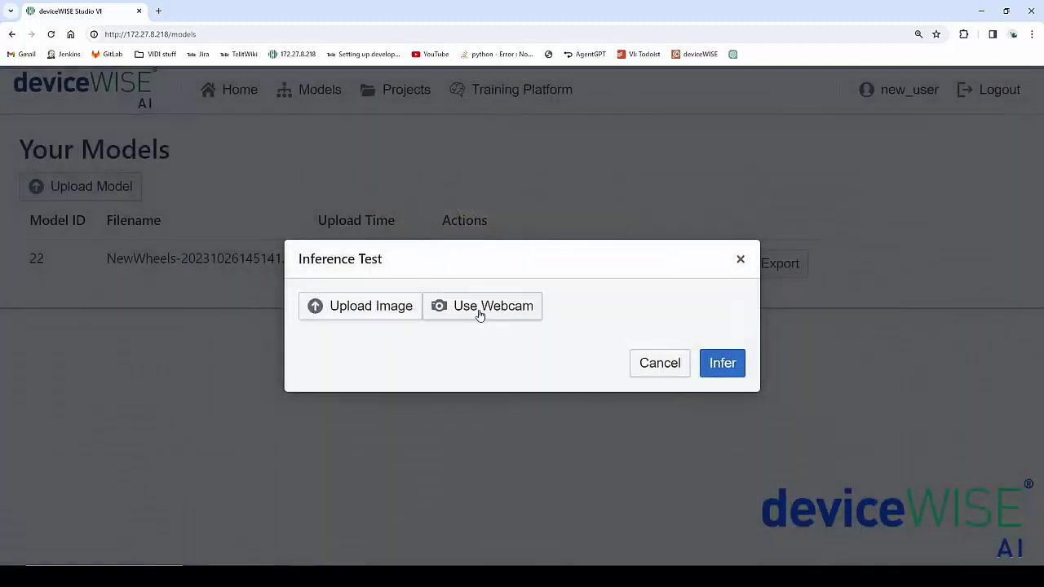
# - Run another inference test with the NewWheels model on the image w2.jpg
pyautogui.hotkey('ctrl', '-')
pyautogui.click(407, 315)
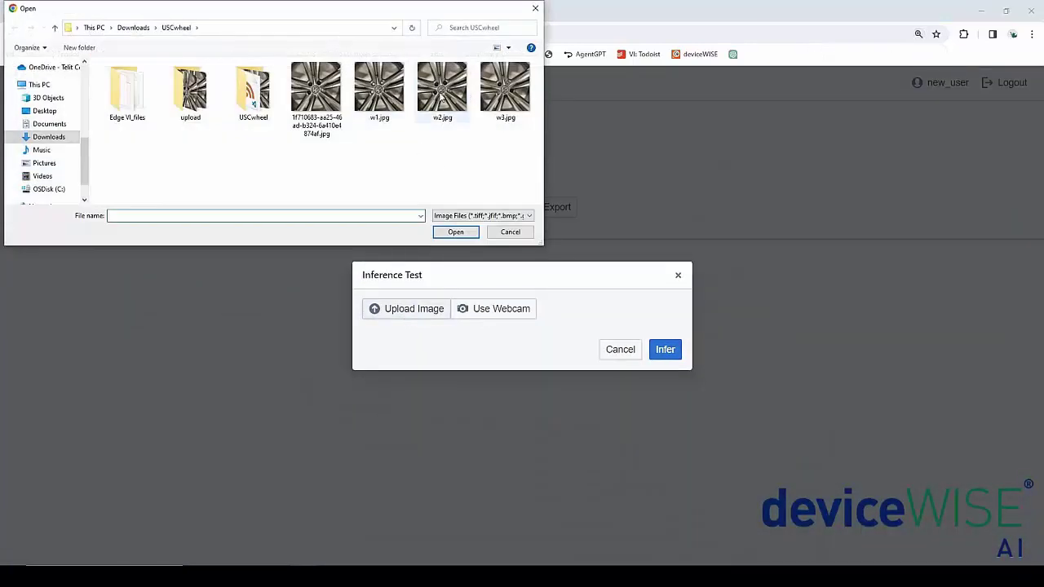
pyautogui.doubleClick(441, 90)
pyautogui.click(665, 350)
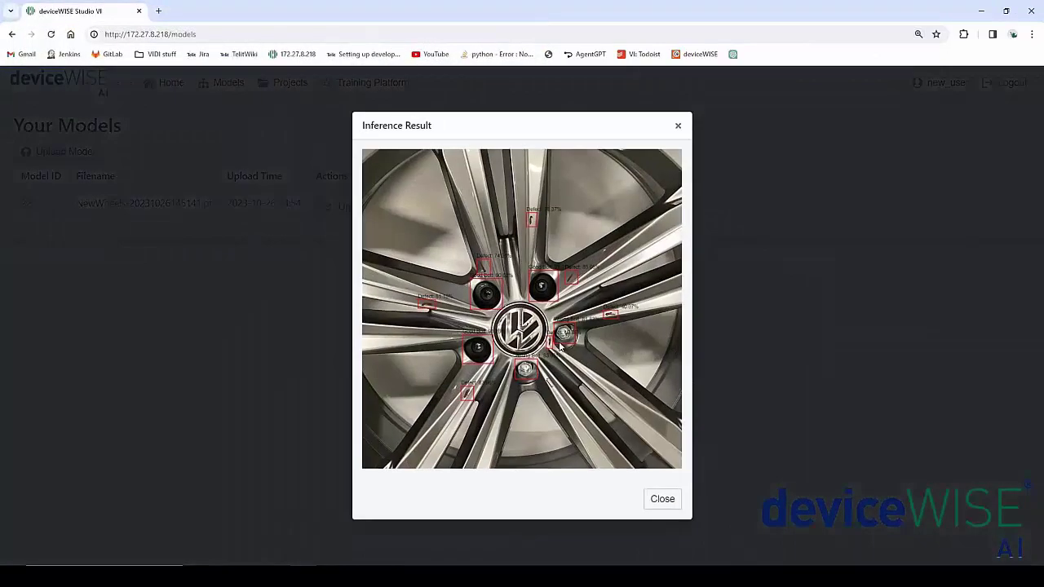
# - Inspect the defect and bolt detections in the w2.jpg inference result at larger size, and close the result
pyautogui.hotkey('ctrl', '+')
pyautogui.hotkey('ctrl', '+')
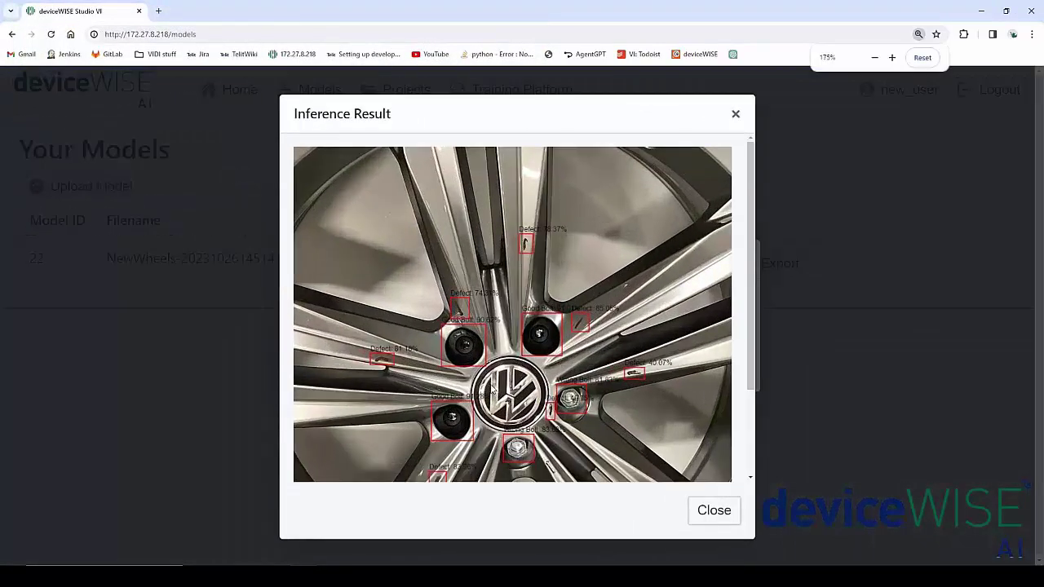
pyautogui.scroll(-1, 426, 306)
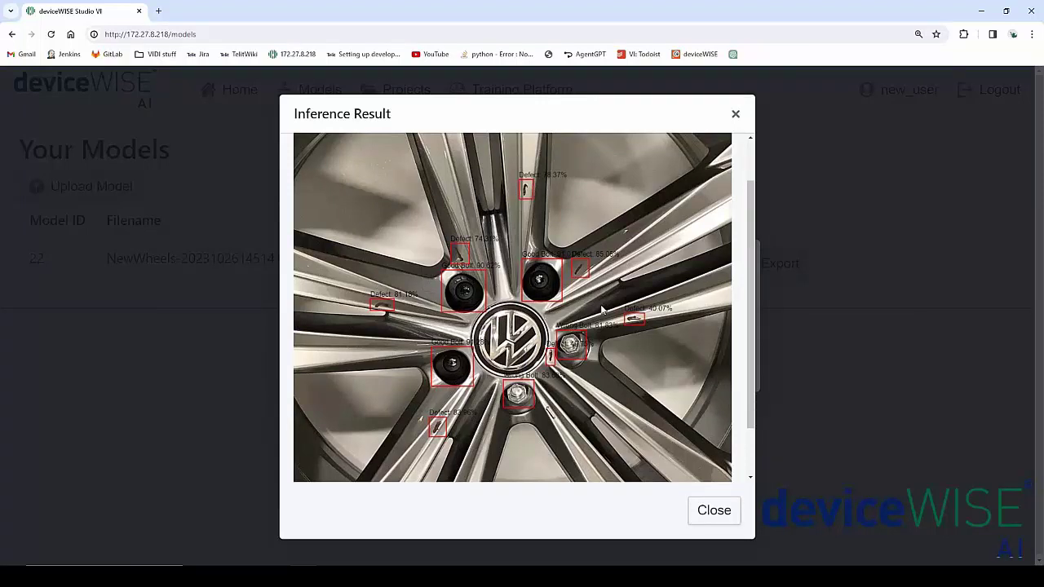
pyautogui.click(718, 517)
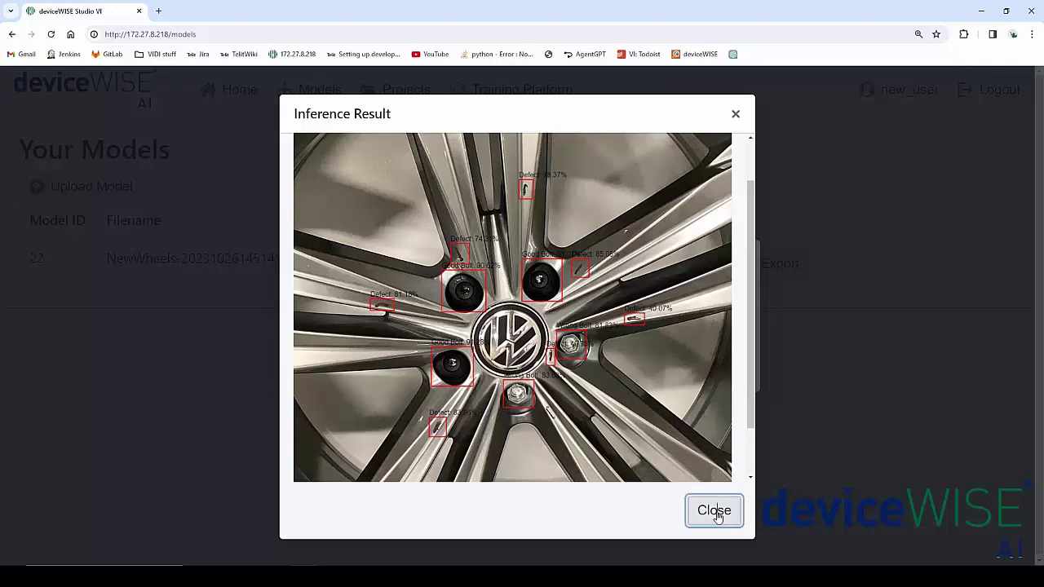
pyautogui.moveTo(718, 517); pyautogui.dragTo(598, 310)
pyautogui.click(708, 511)
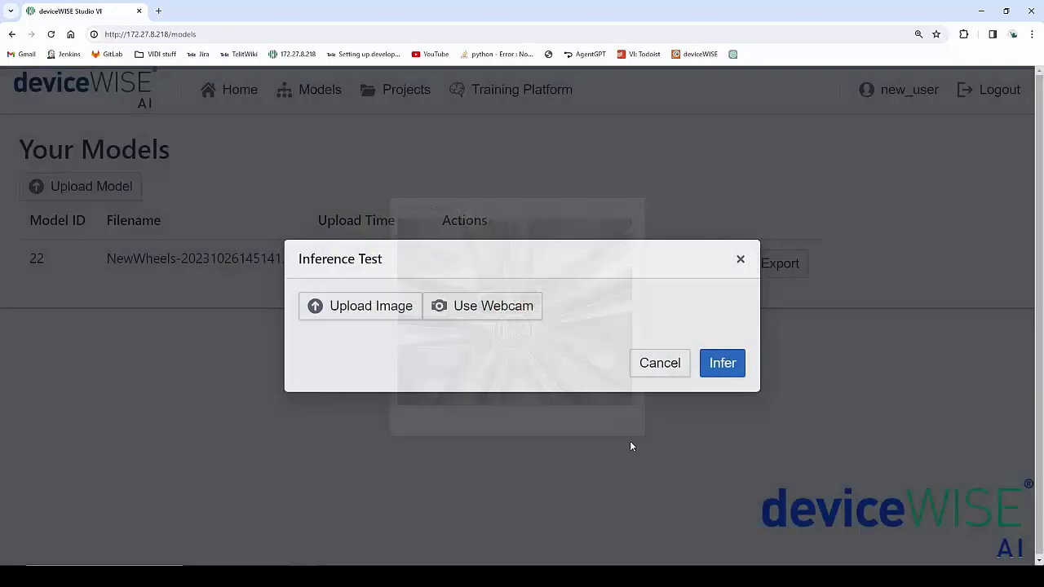
# - Reset the page zoom to its default and close the inference test dialog
pyautogui.hotkey('ctrl', '-')
pyautogui.hotkey('ctrl', '-')
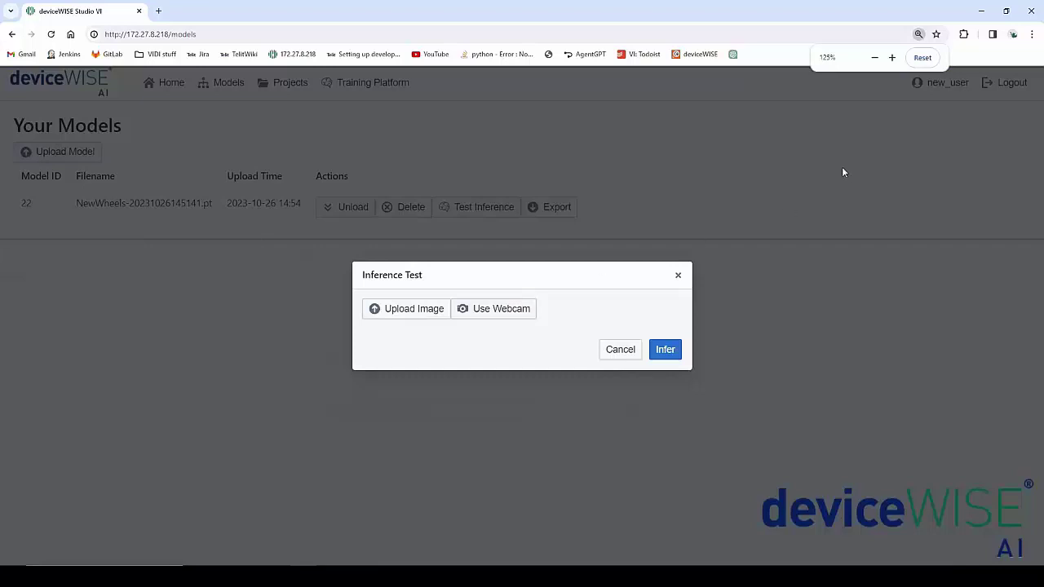
pyautogui.click(921, 57)
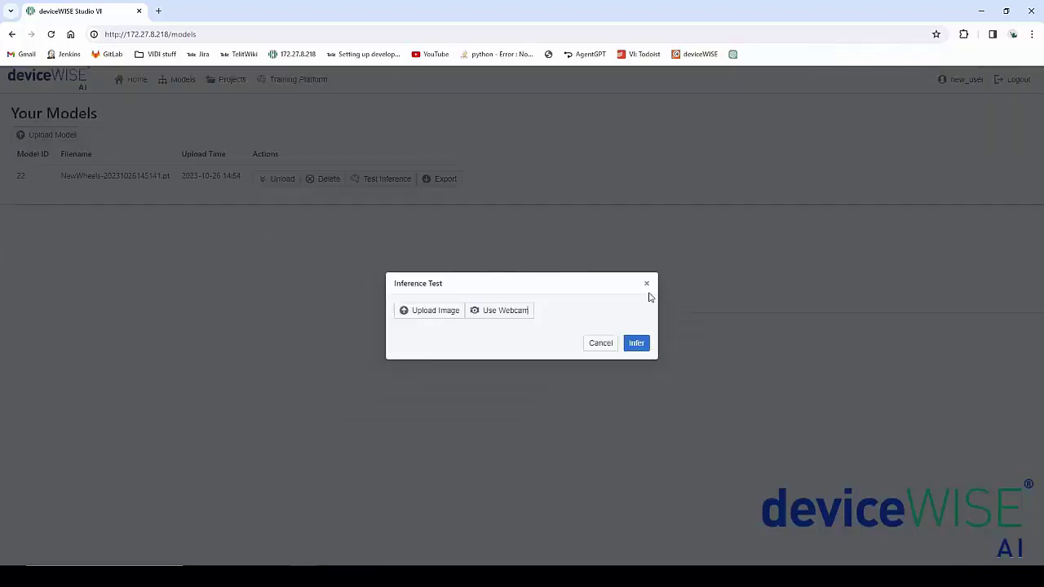
pyautogui.click(648, 283)
pyautogui.click(365, 218)
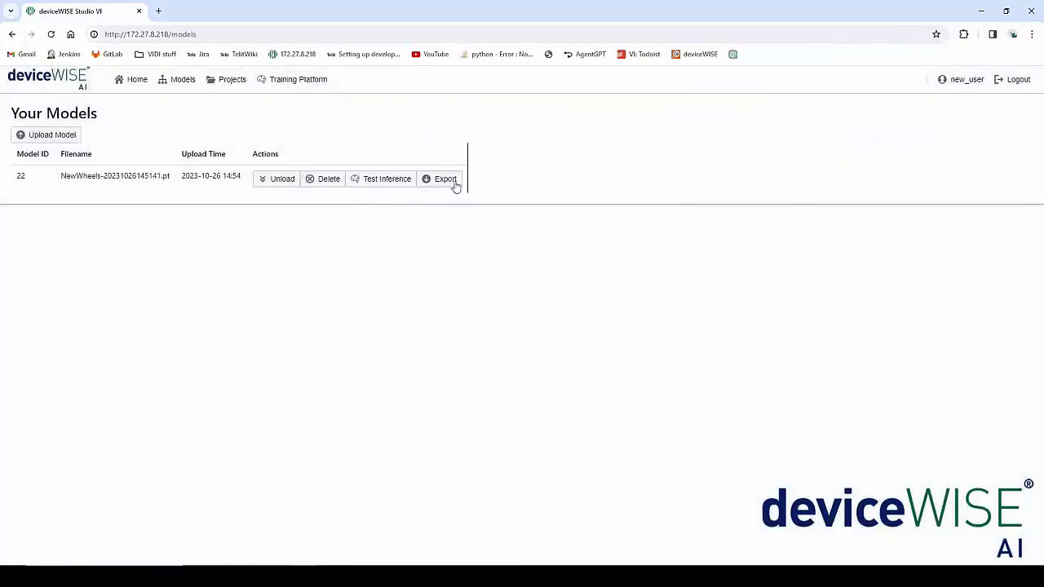
# - Review the export formats offered for the NewWheels model without exporting, and return to the models list
pyautogui.click(440, 182)
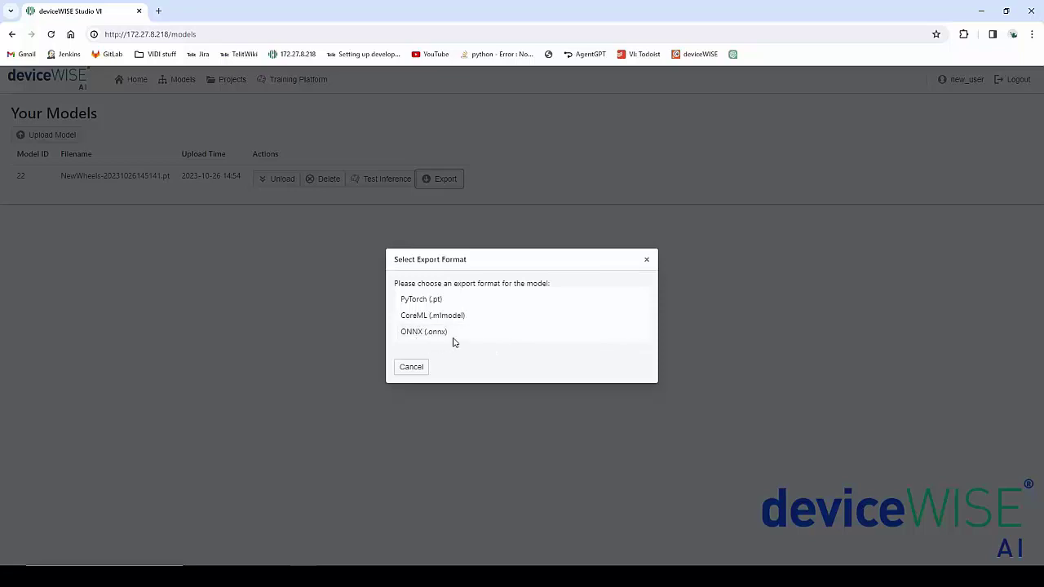
pyautogui.click(420, 370)
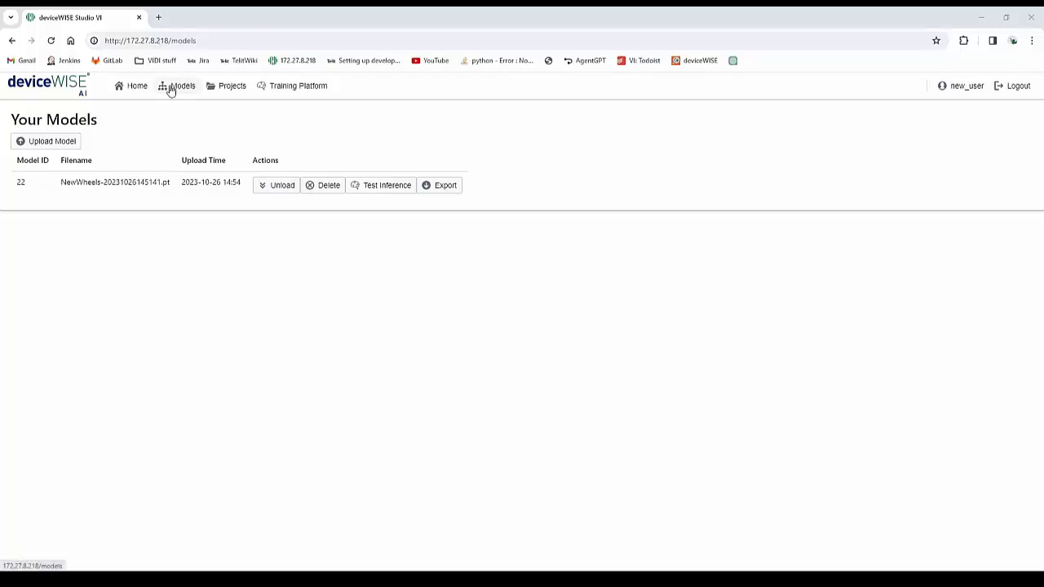
pyautogui.click(224, 93)
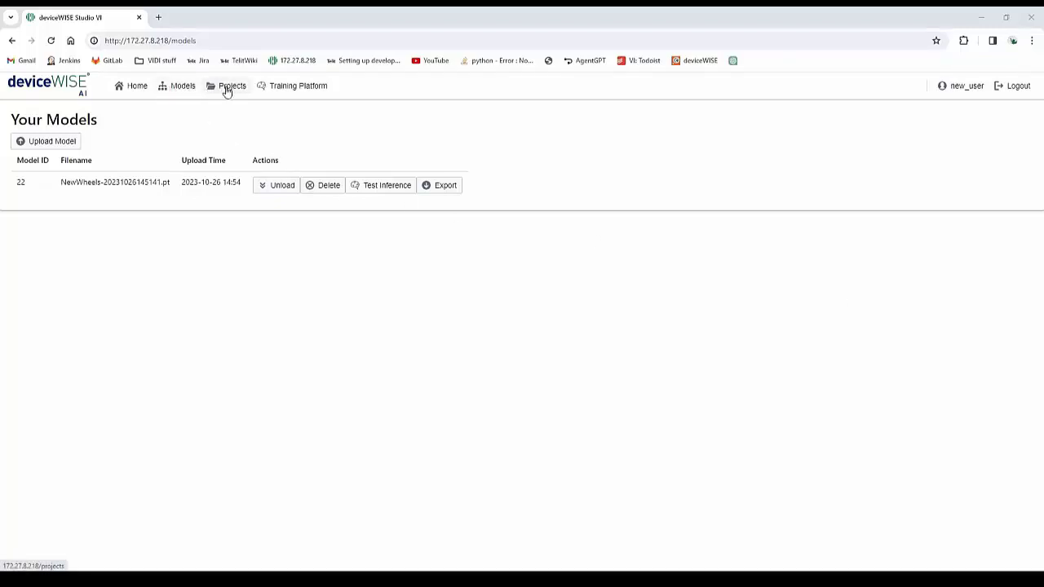
pyautogui.click(178, 87)
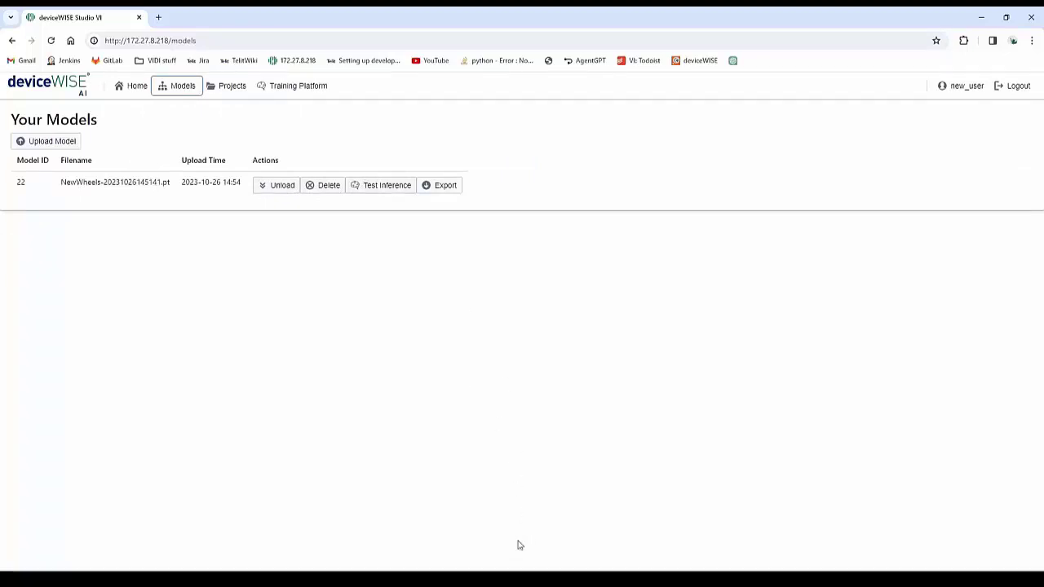
# - Switch to deviceWISE Workbench and open the Visual Inspection administration settings of the SE350 node
pyautogui.click(522, 575)
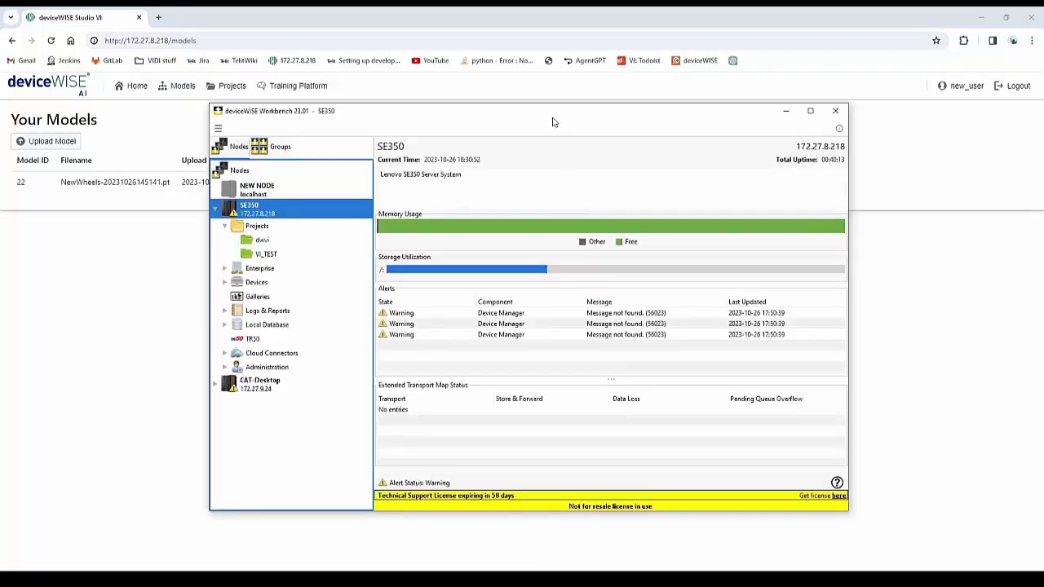
pyautogui.moveTo(346, 115); pyautogui.dragTo(472, 119)
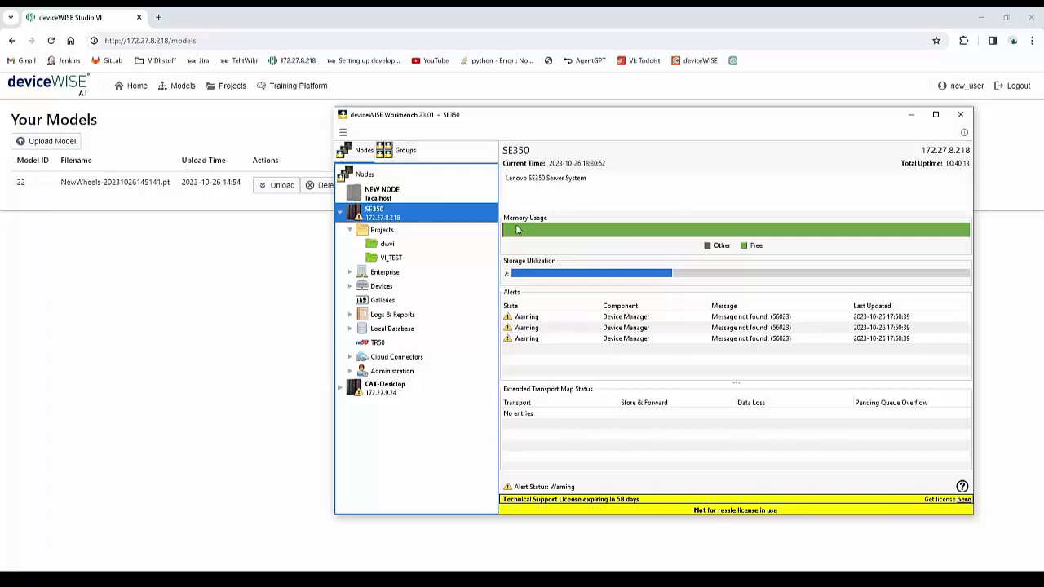
pyautogui.moveTo(430, 112); pyautogui.dragTo(464, 106)
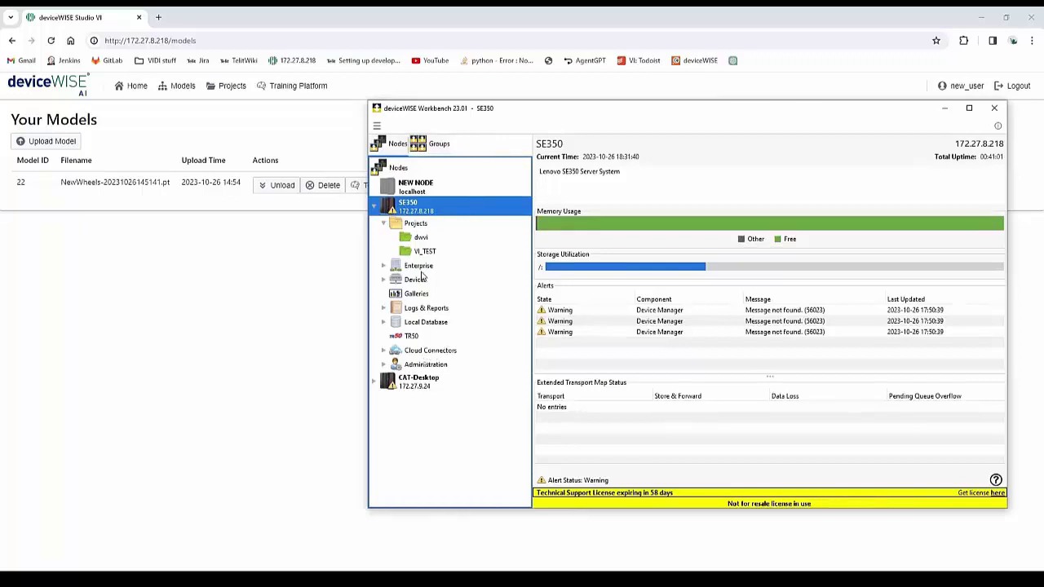
pyautogui.click(428, 365)
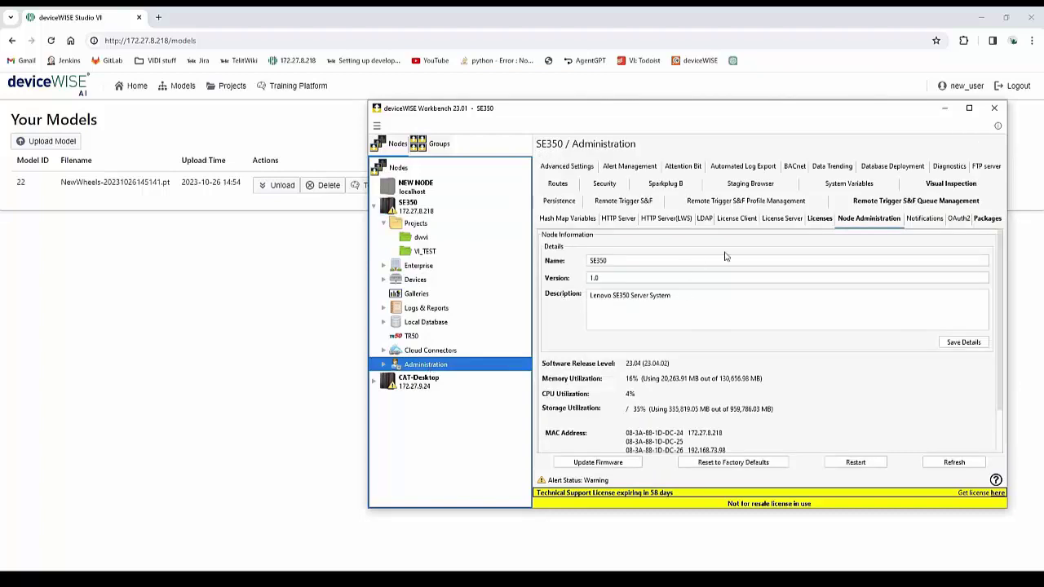
pyautogui.click(941, 185)
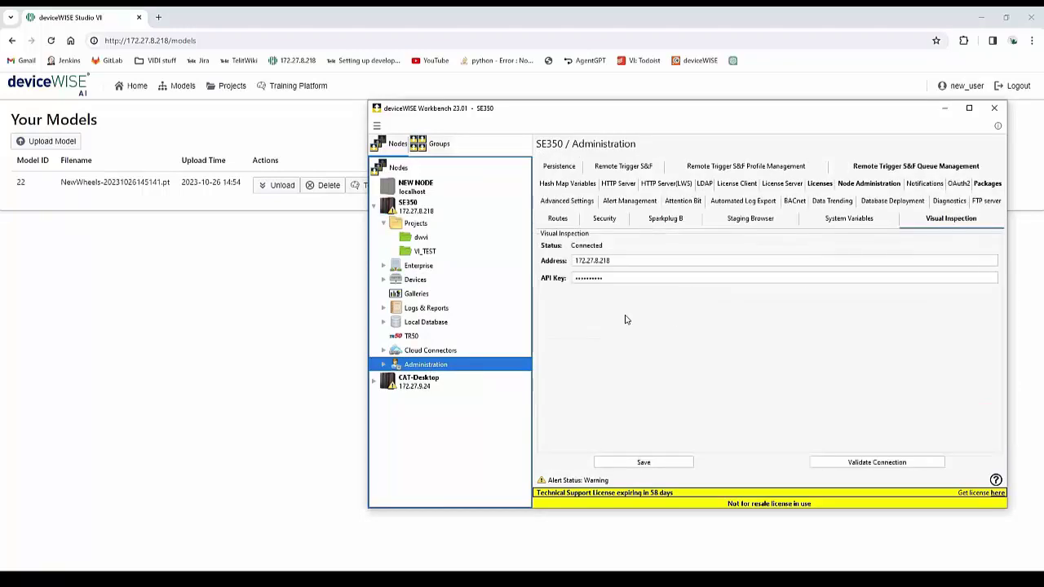
# - Compare the Visual Inspection address with the Studio page's web address, and check the API key field
pyautogui.click(640, 260)
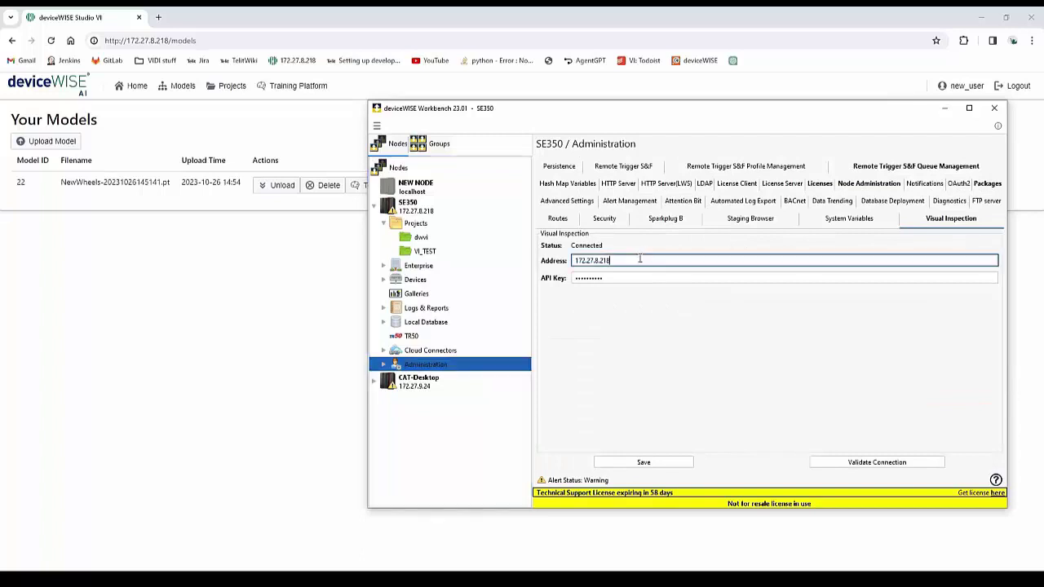
pyautogui.tripleClick(598, 260)
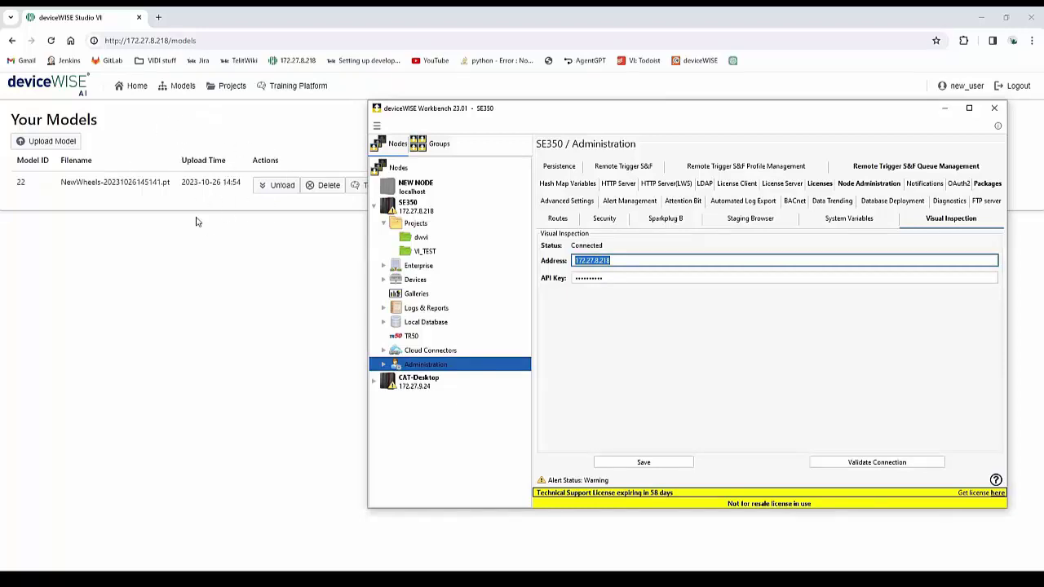
pyautogui.click(155, 41)
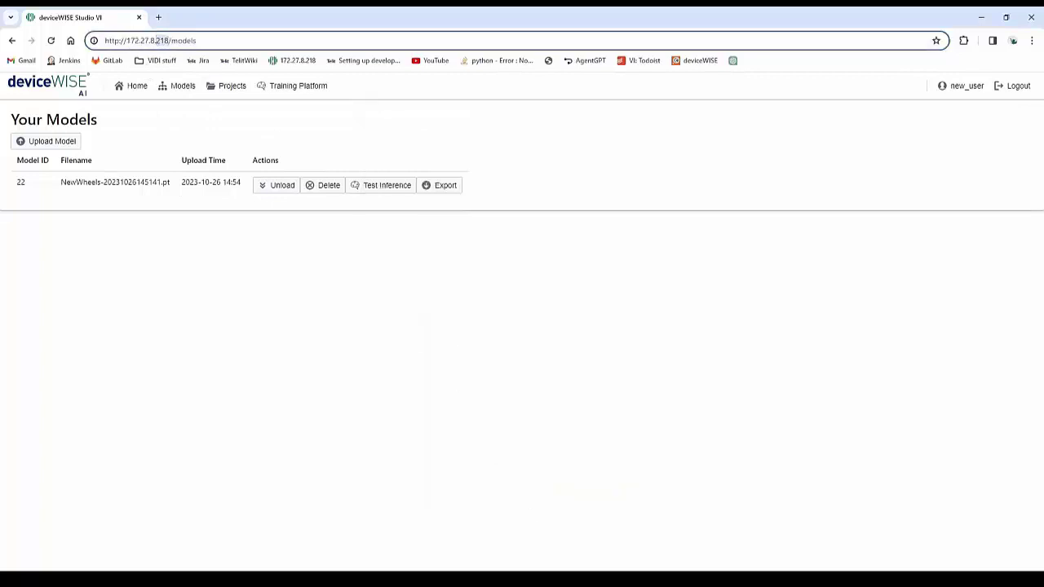
pyautogui.hotkey('alt', 'Tab')
pyautogui.moveTo(621, 265); pyautogui.dragTo(571, 261)
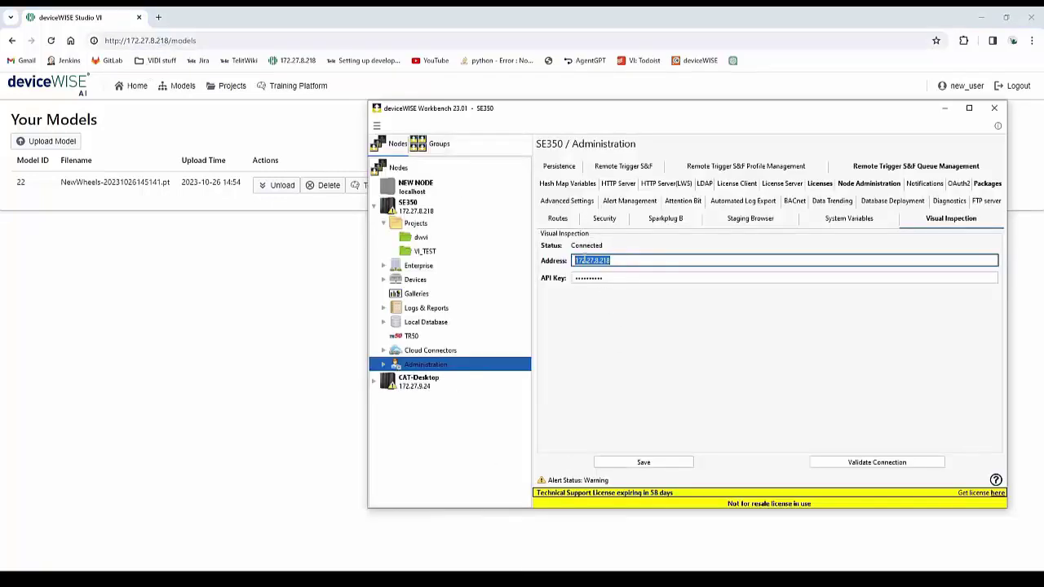
pyautogui.doubleClick(614, 278)
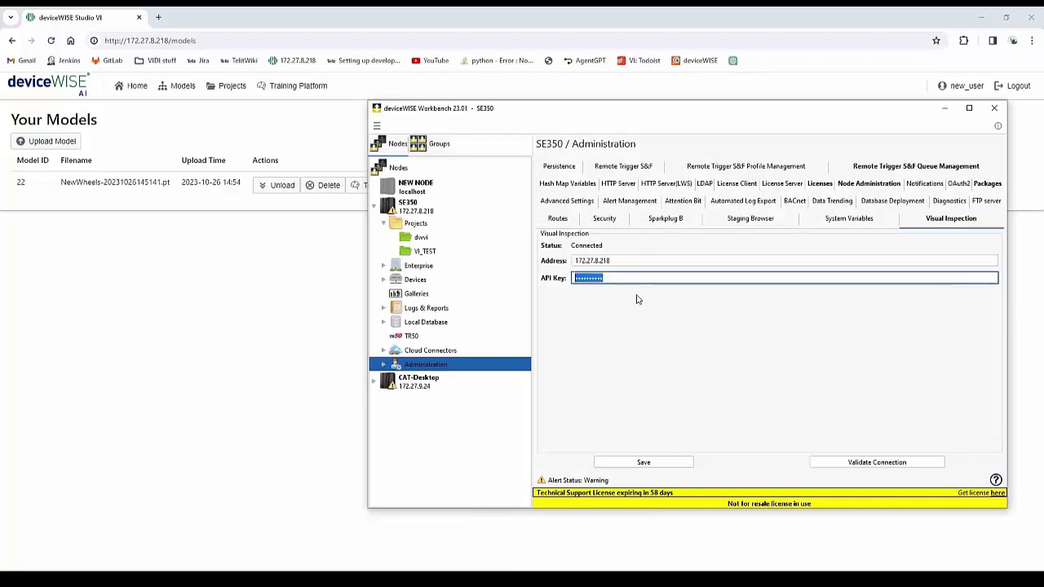
# - Look up and select the API key in the Studio's user settings, and return to deviceWISE Workbench
pyautogui.moveTo(622, 119); pyautogui.dragTo(539, 132)
pyautogui.click(445, 117)
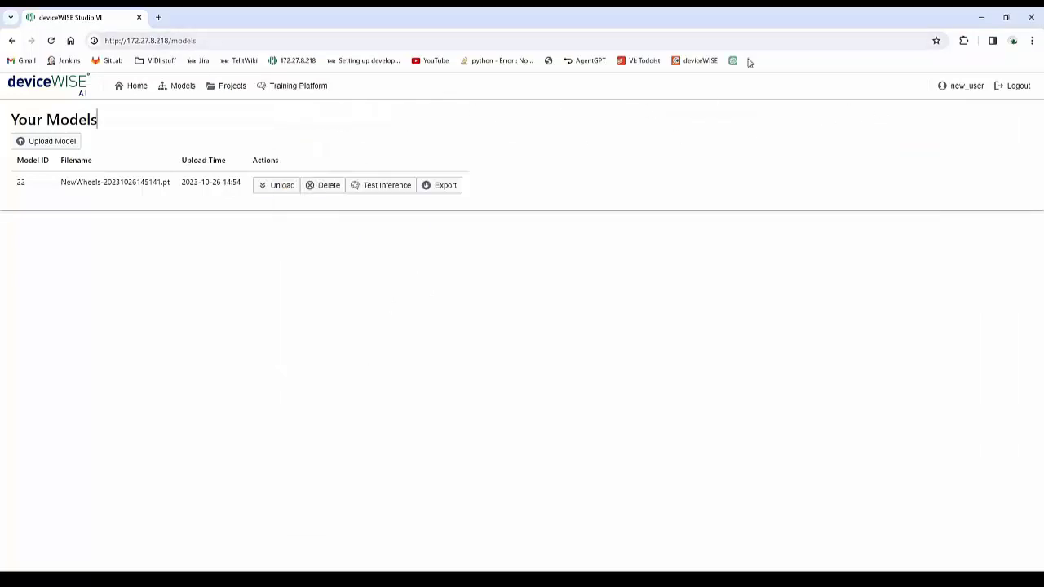
pyautogui.click(958, 85)
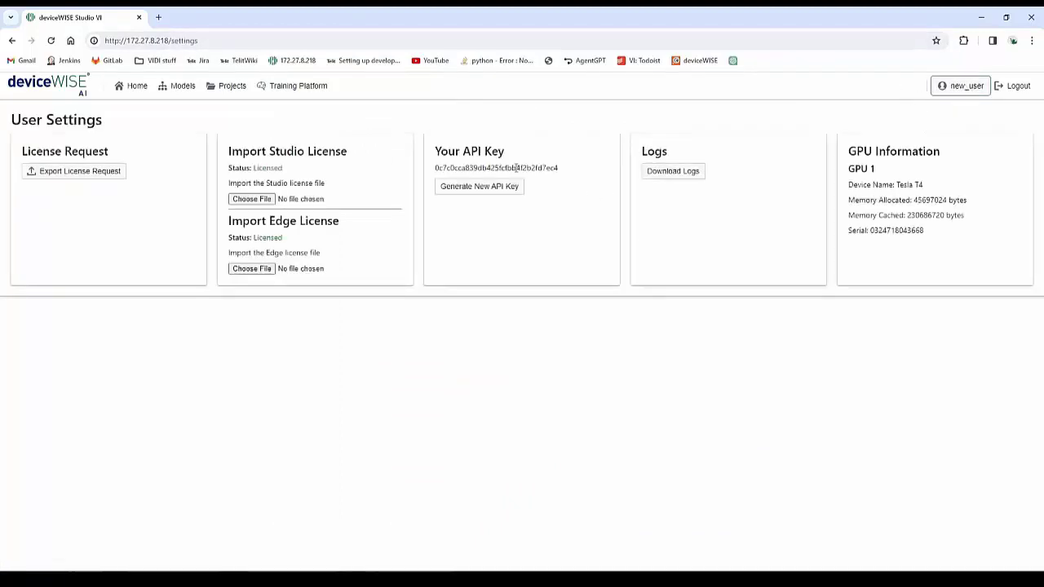
pyautogui.doubleClick(444, 167)
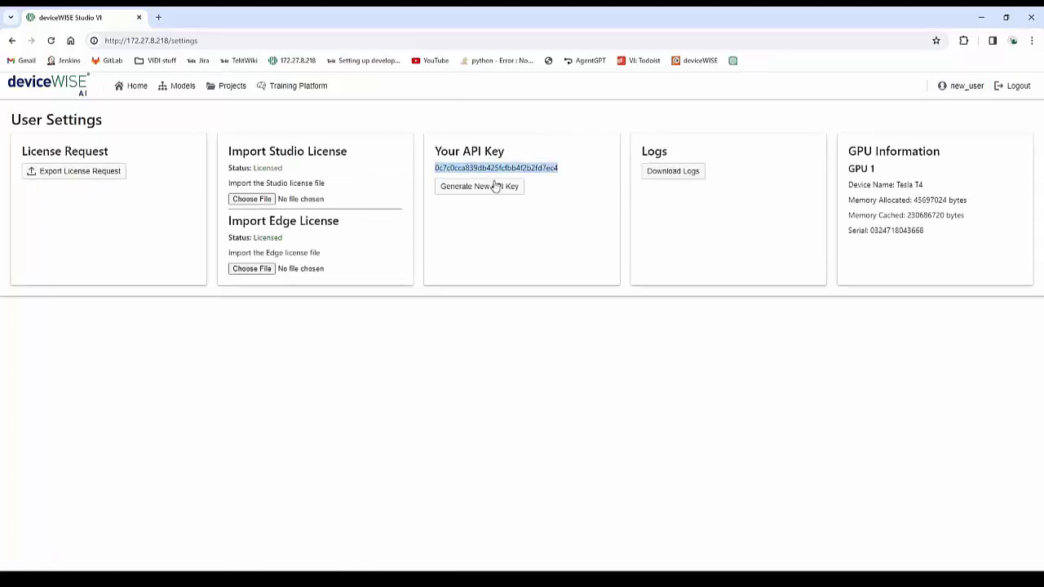
pyautogui.hotkey('alt', 'Tab')
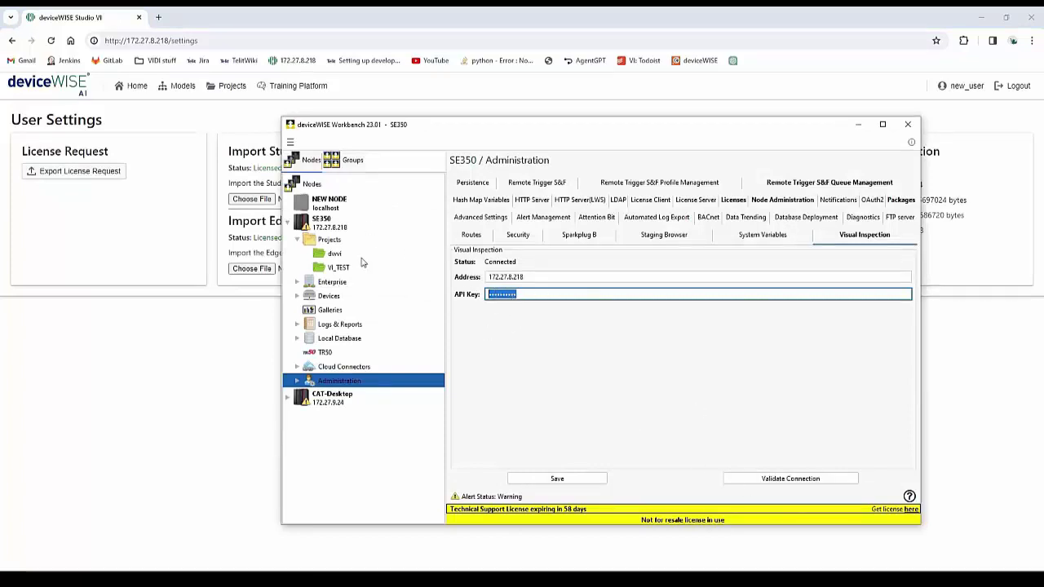
# - Open the dwvi project on the SE350 node and create a new trigger in it
pyautogui.click(334, 255)
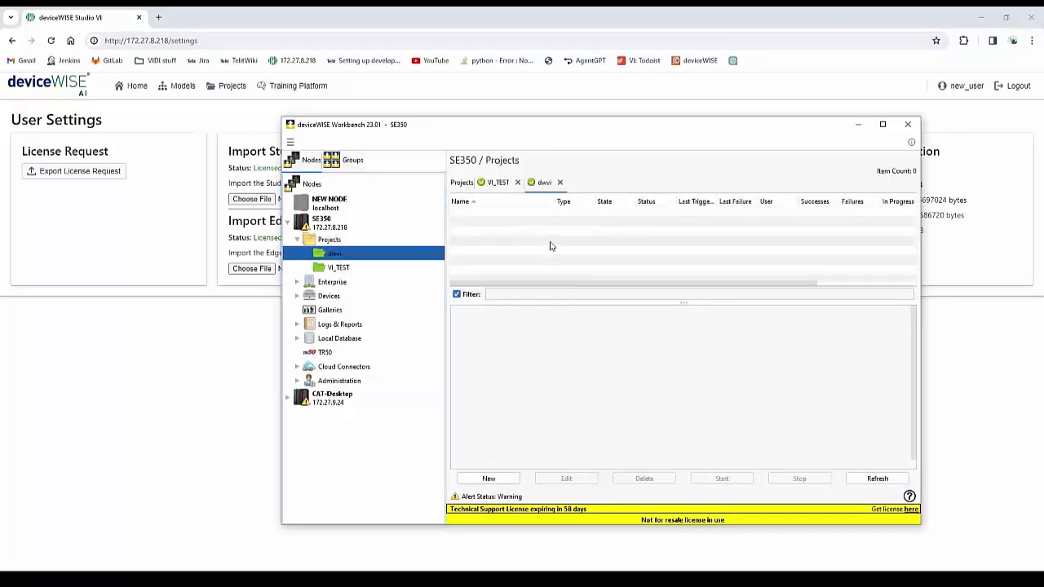
pyautogui.click(501, 480)
pyautogui.scroll(-5, 440, 326)
pyautogui.moveTo(470, 61); pyautogui.dragTo(507, 60)
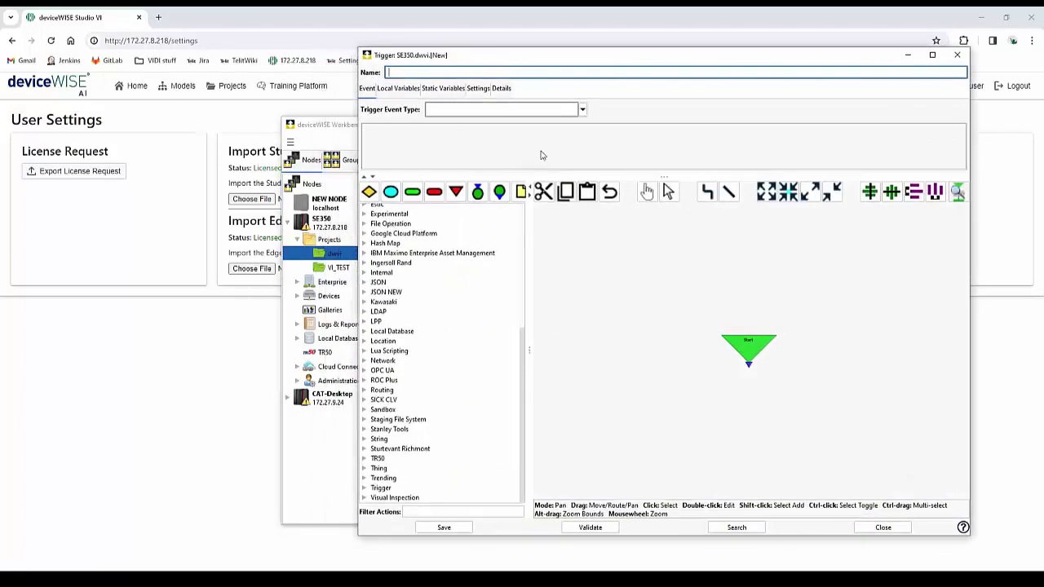
# - Add the Visual Inspection action Dataset File Upload after Start, followed by an End Execution (Success) node
pyautogui.click(364, 499)
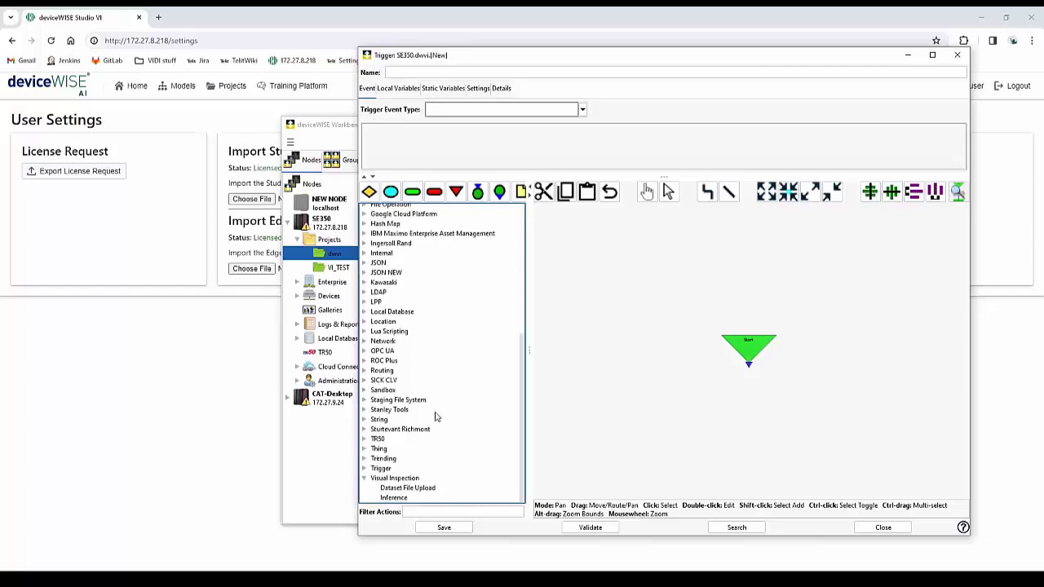
pyautogui.click(421, 488)
pyautogui.click(751, 390)
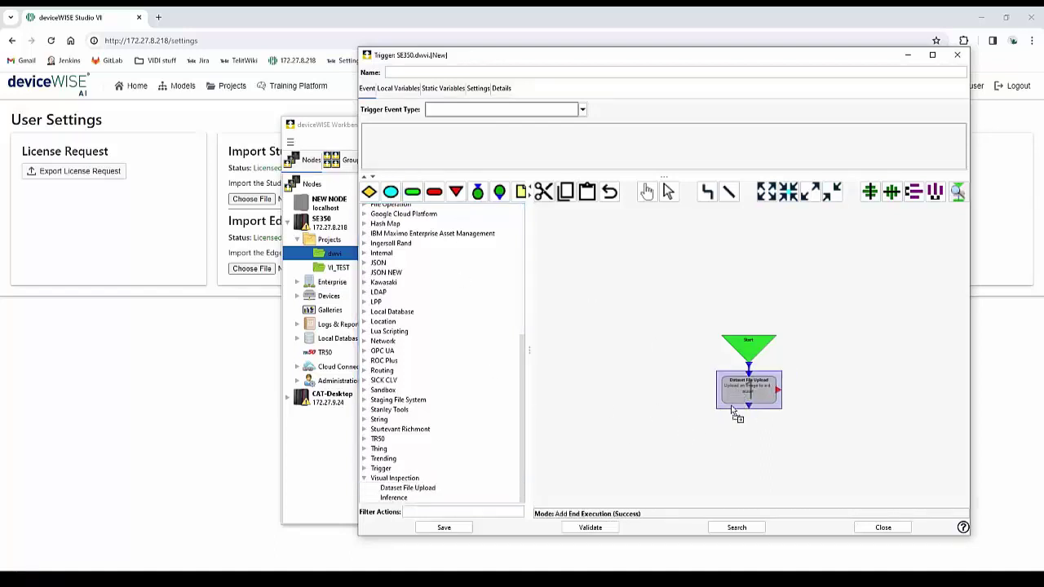
pyautogui.rightClick(745, 414)
pyautogui.click(747, 390)
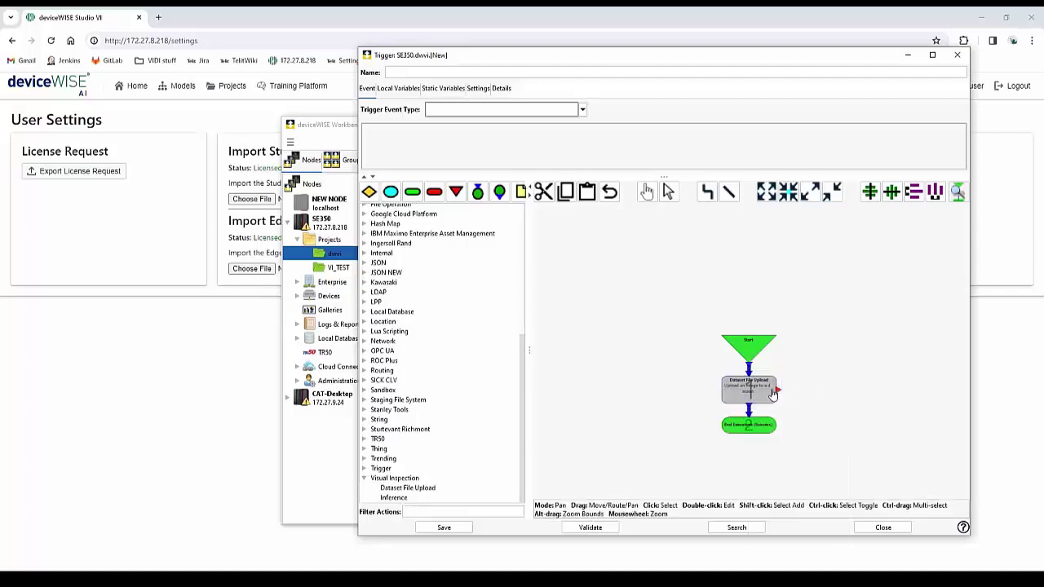
# - Compare the Dataset File Upload action's project choices with the Studio's projects, and set its project name to Wheels
pyautogui.click(746, 390)
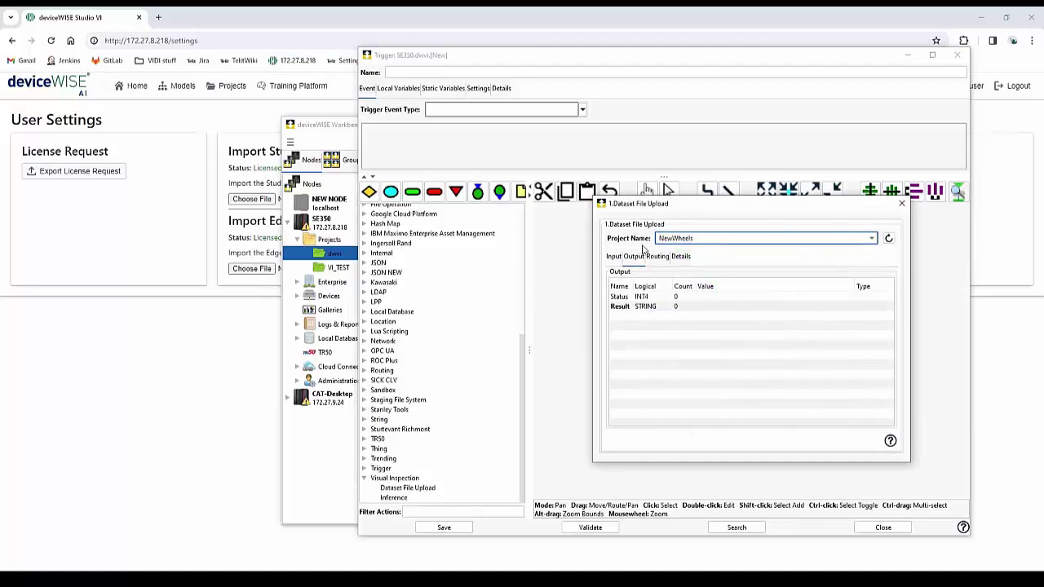
pyautogui.moveTo(660, 211); pyautogui.dragTo(673, 211)
pyautogui.click(718, 241)
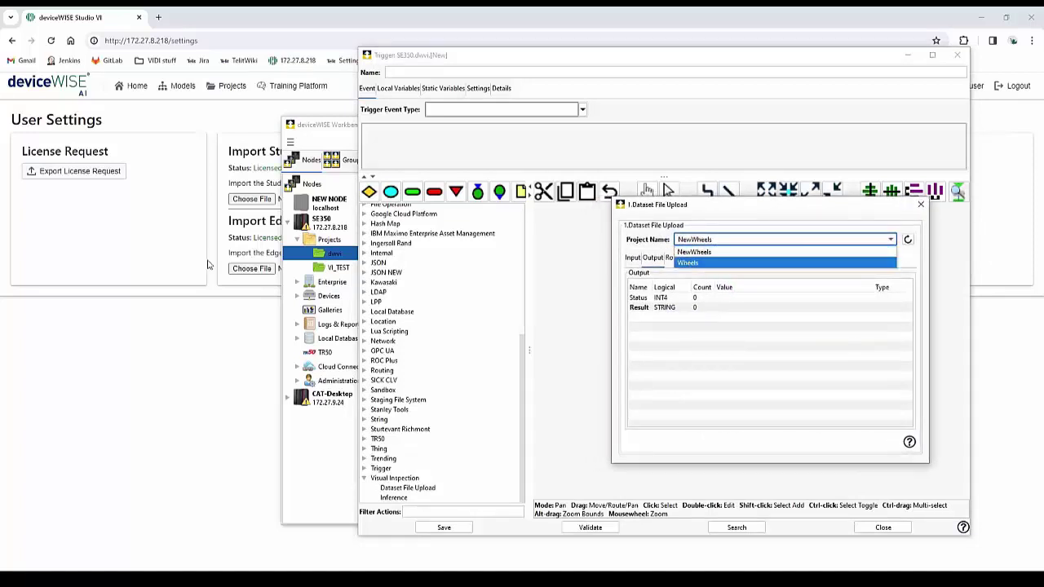
pyautogui.click(208, 351)
pyautogui.click(231, 86)
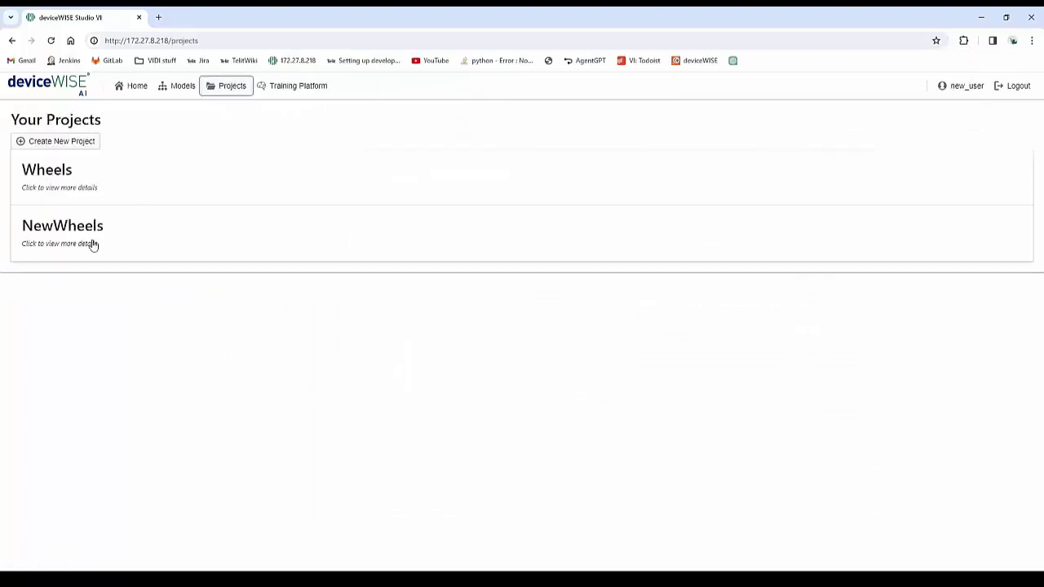
pyautogui.click(509, 578)
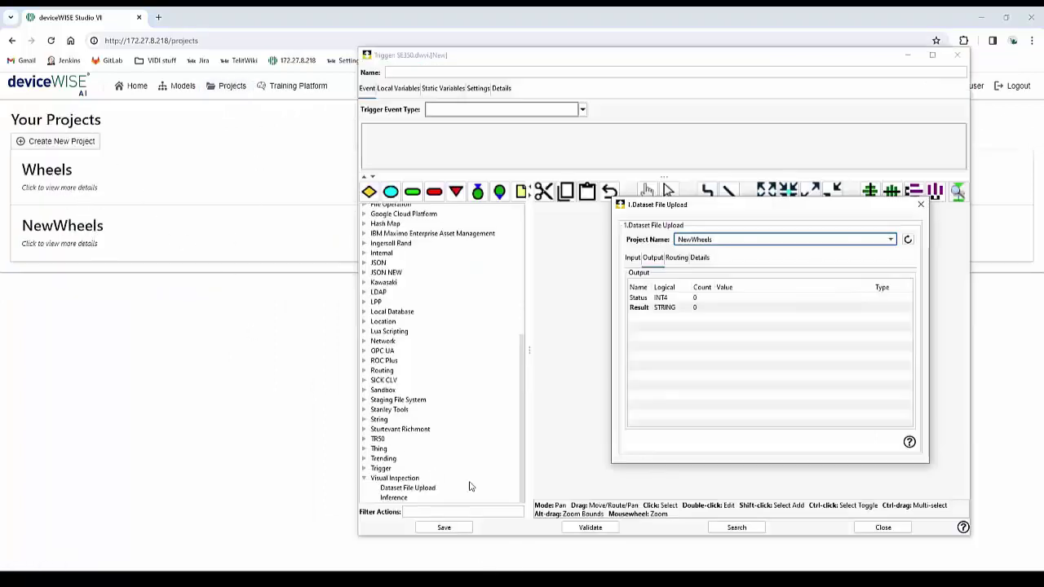
pyautogui.click(716, 245)
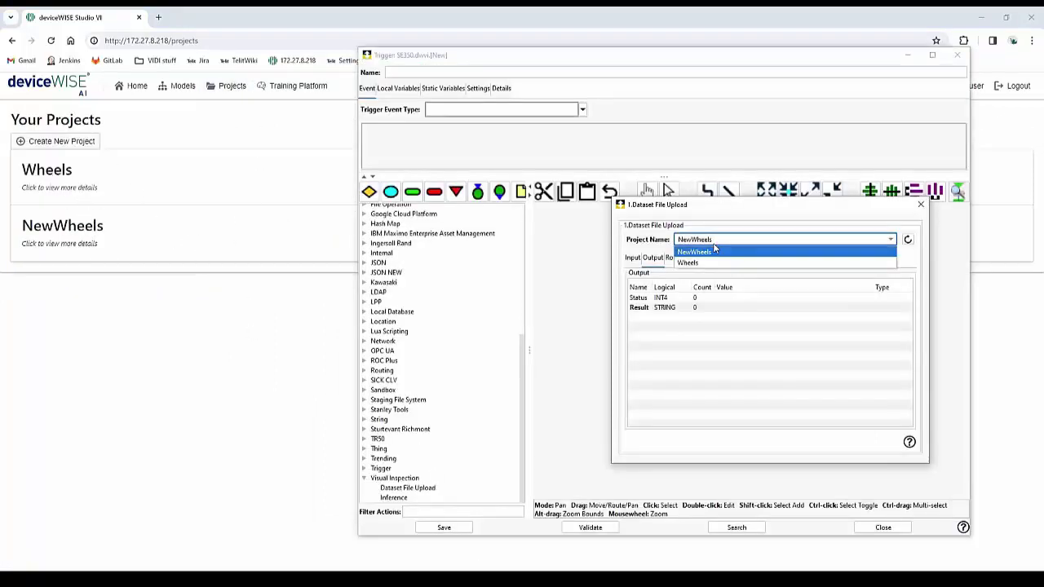
pyautogui.click(699, 263)
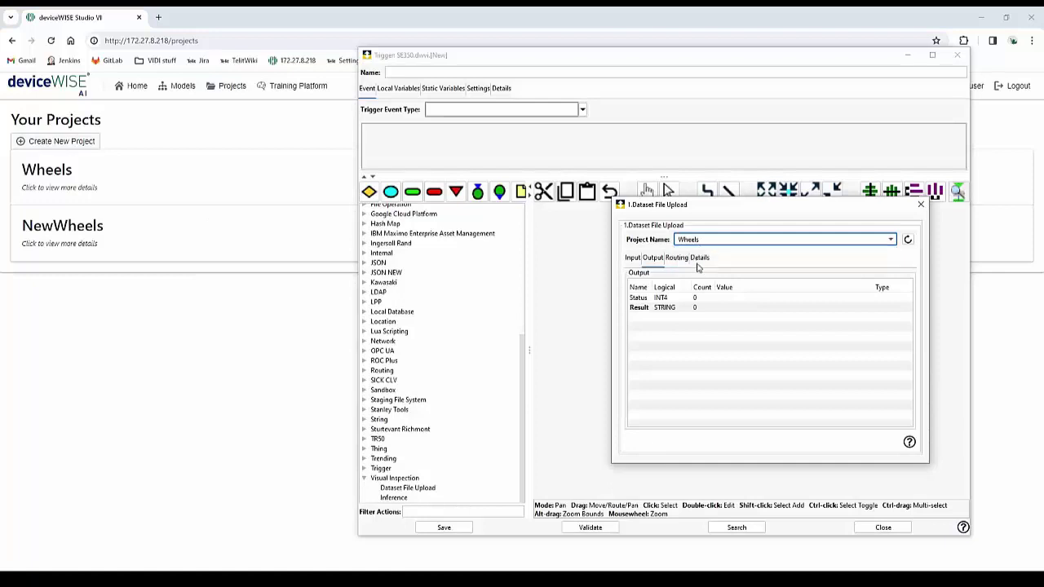
# - Set the action's Image Path input to C:\Projects\tmp_vi\AnomalyDetection\data\hazelnut\test\hole\000.png
pyautogui.click(634, 258)
pyautogui.click(756, 298)
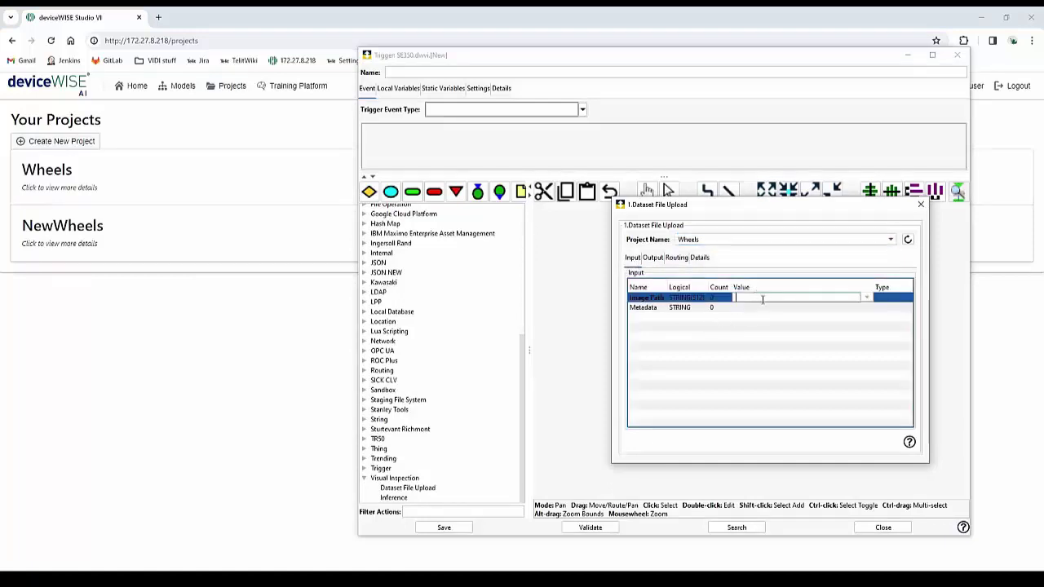
pyautogui.click(655, 308)
pyautogui.click(782, 298)
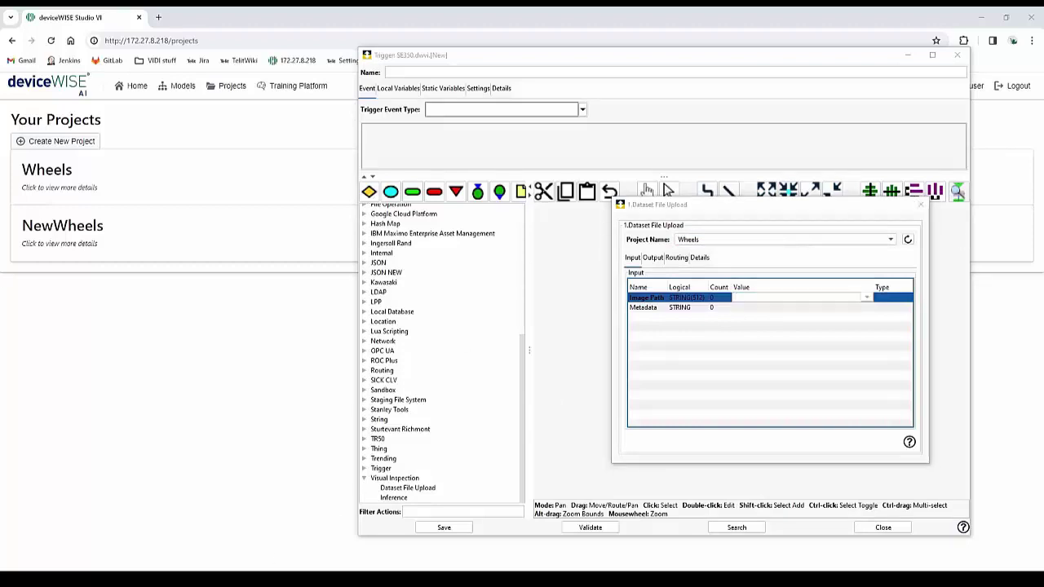
pyautogui.click(814, 297)
pyautogui.hotkey('ctrl', 'v')
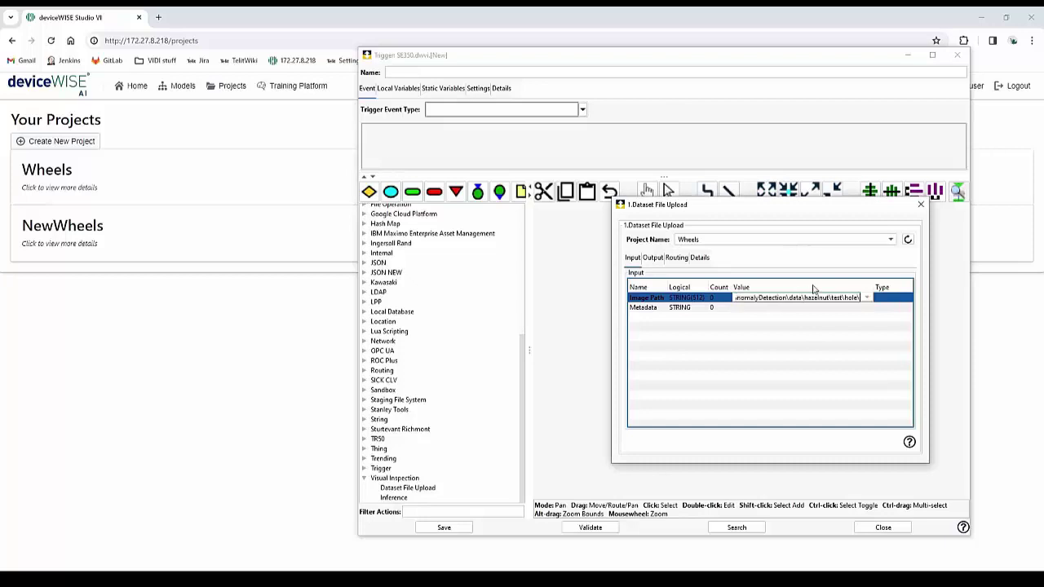
pyautogui.write('000.png')
pyautogui.click(870, 326)
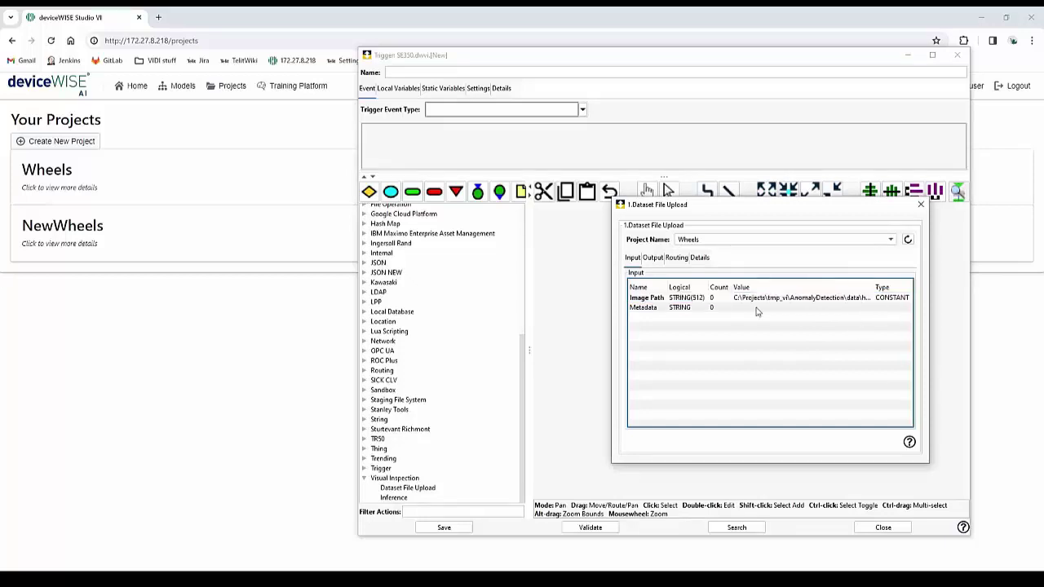
# - Map the action's Result output to a local variable and close the Dataset File Upload settings
pyautogui.click(651, 261)
pyautogui.click(736, 310)
pyautogui.rightClick(731, 312)
pyautogui.moveTo(771, 318)
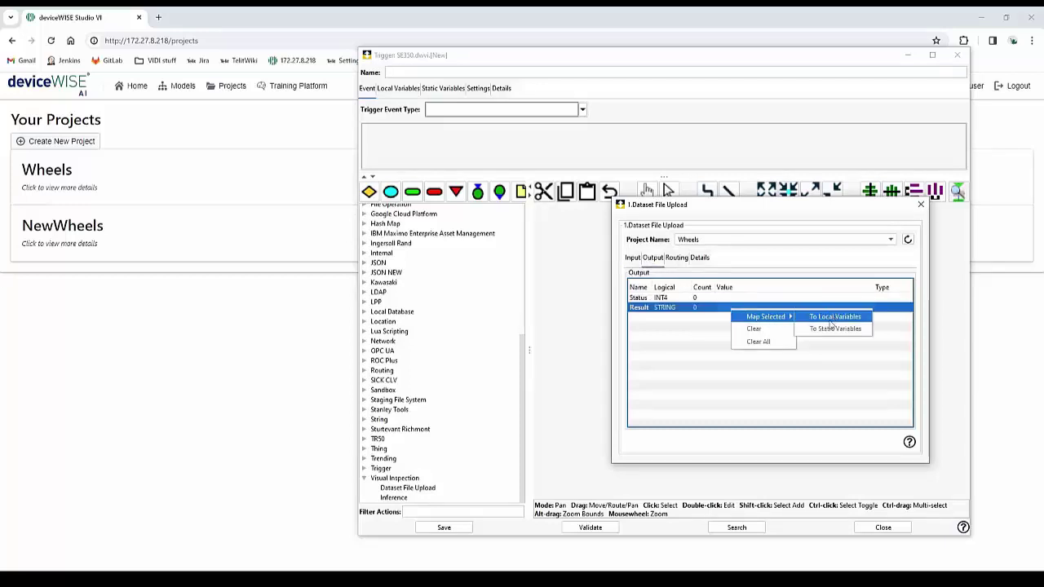
pyautogui.click(836, 317)
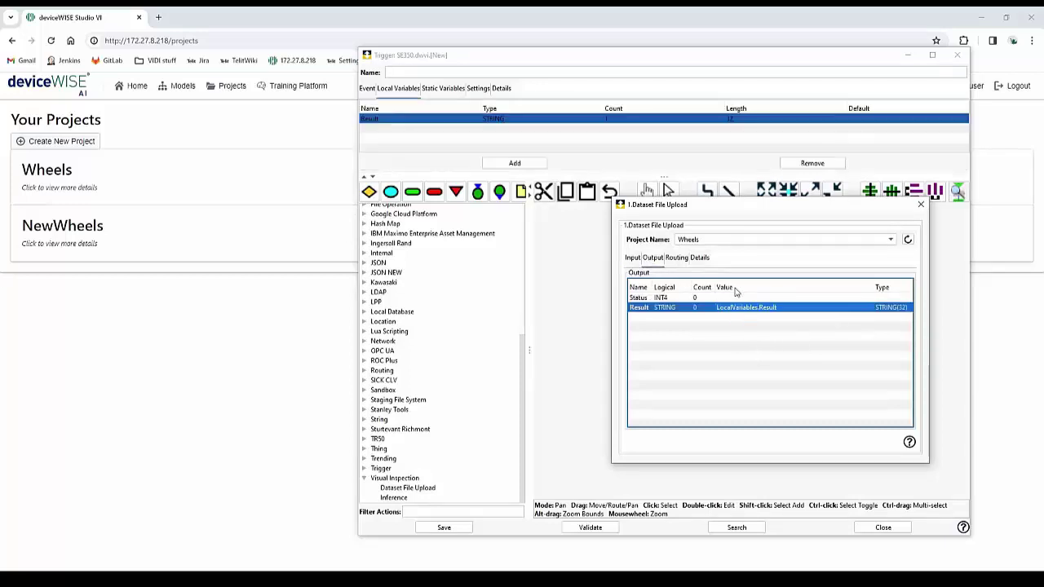
pyautogui.click(920, 206)
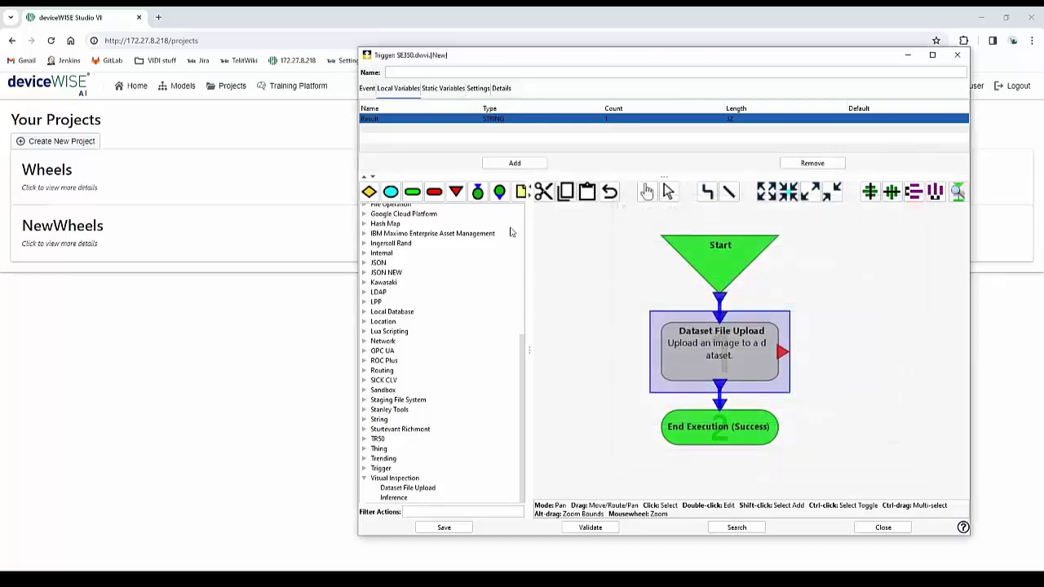
# - Name the trigger FileUpload and set its event type to On-Demand
pyautogui.click(426, 72)
pyautogui.write('FileUpload')
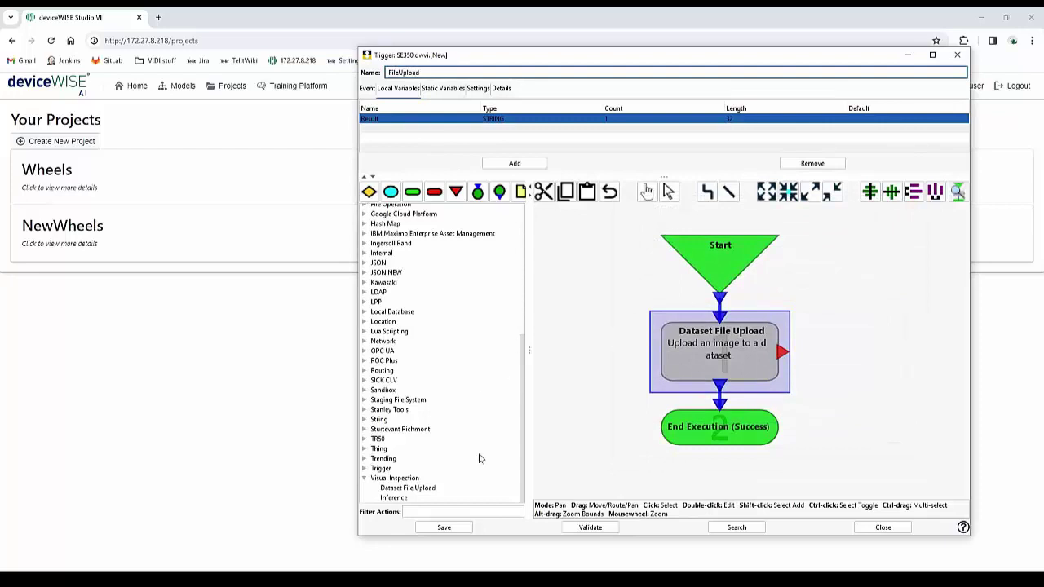
pyautogui.click(365, 88)
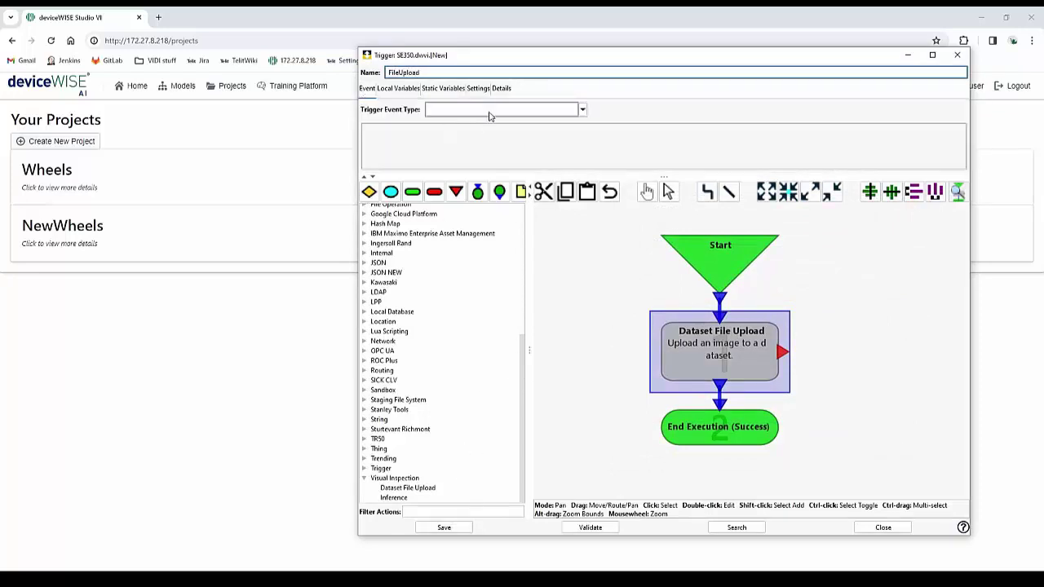
pyautogui.click(489, 111)
pyautogui.click(454, 154)
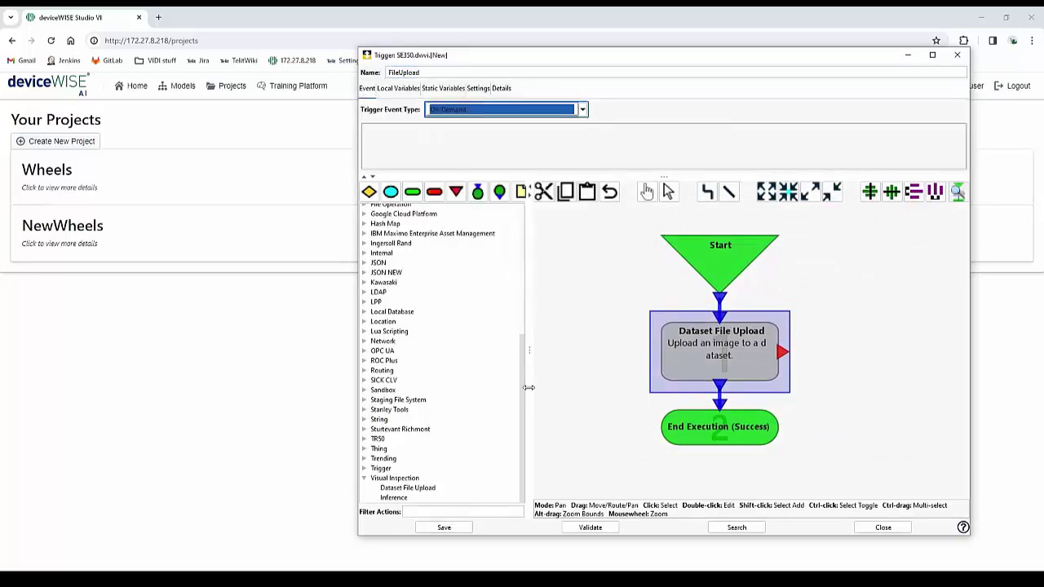
# - Validate and save the FileUpload trigger, and start it in the dwvi project
pyautogui.click(584, 530)
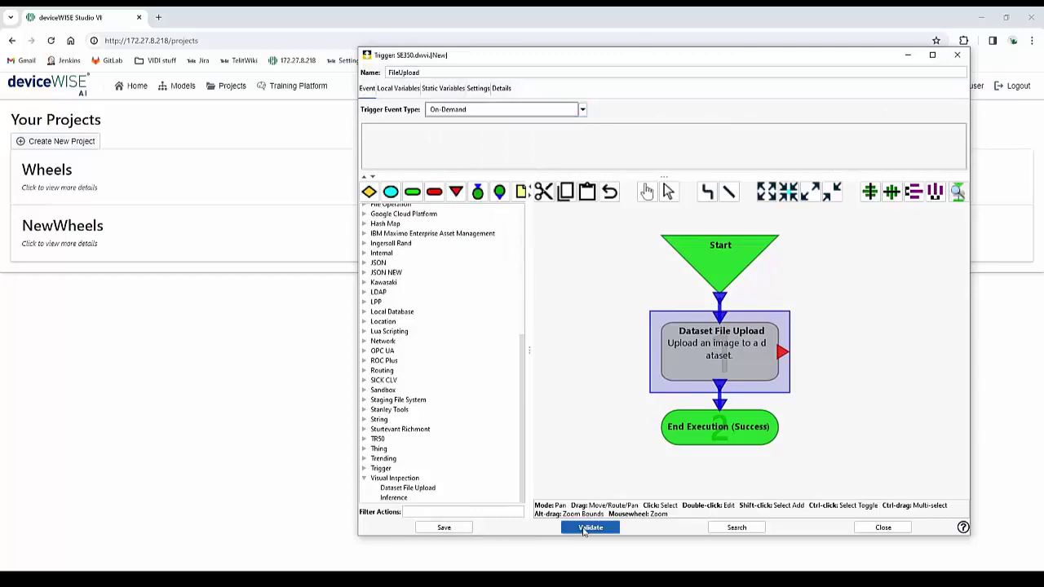
pyautogui.click(447, 530)
pyautogui.click(689, 317)
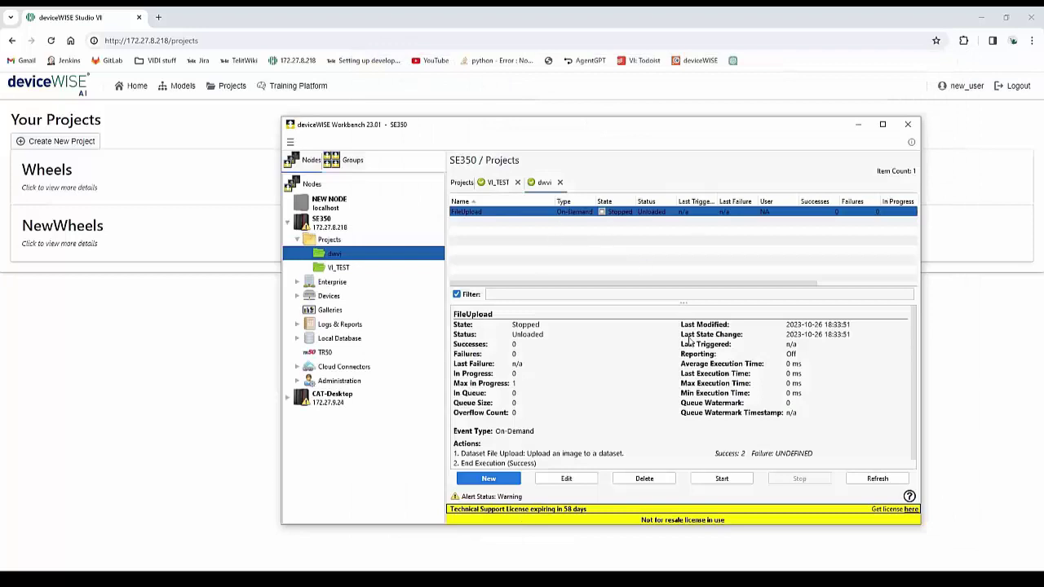
pyautogui.click(722, 478)
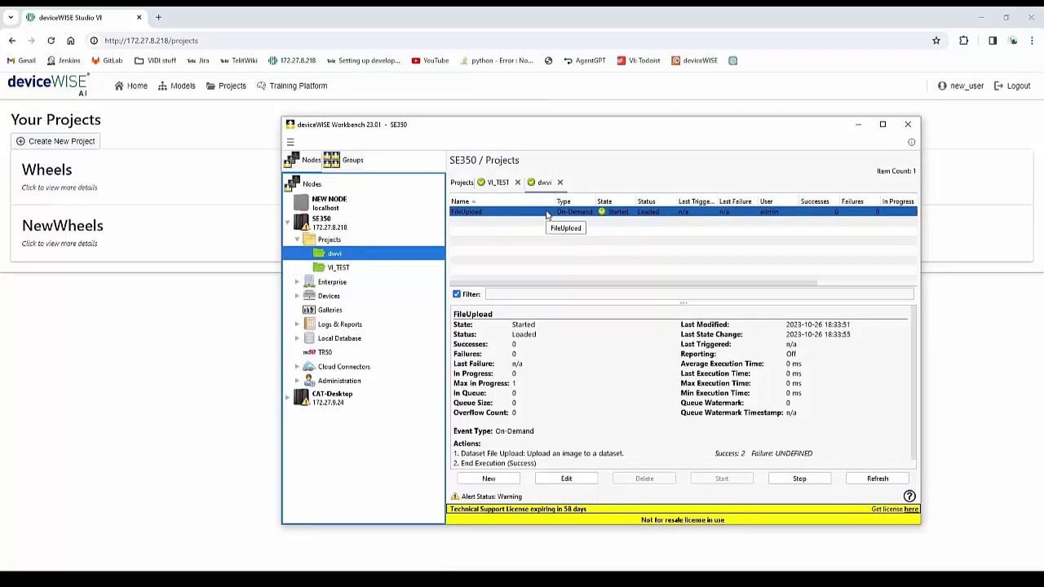
# - Fire the FileUpload trigger, refresh its status, and check the Wheels project's images in the Studio
pyautogui.rightClick(547, 214)
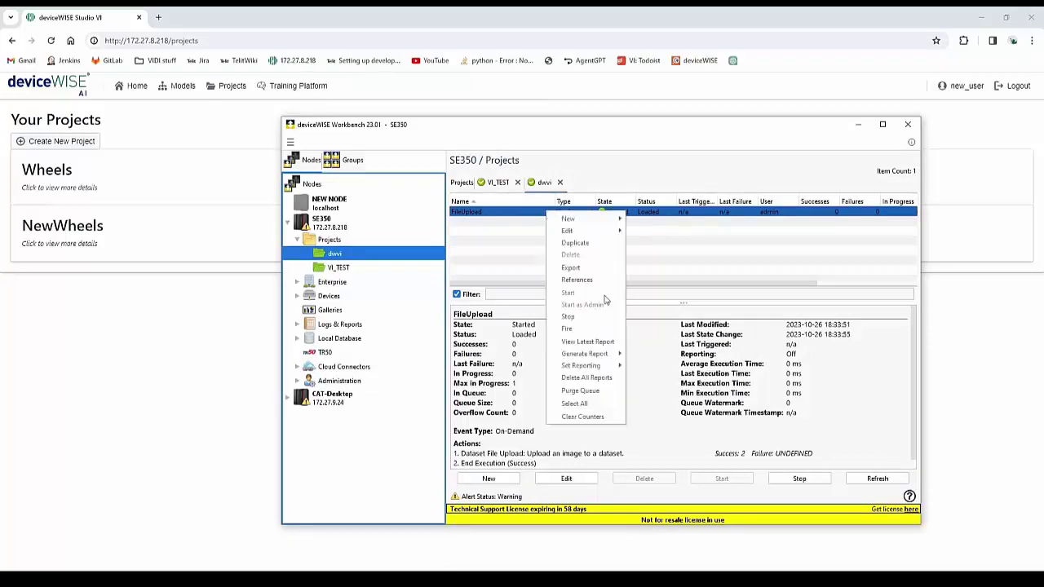
pyautogui.click(591, 274)
pyautogui.click(866, 479)
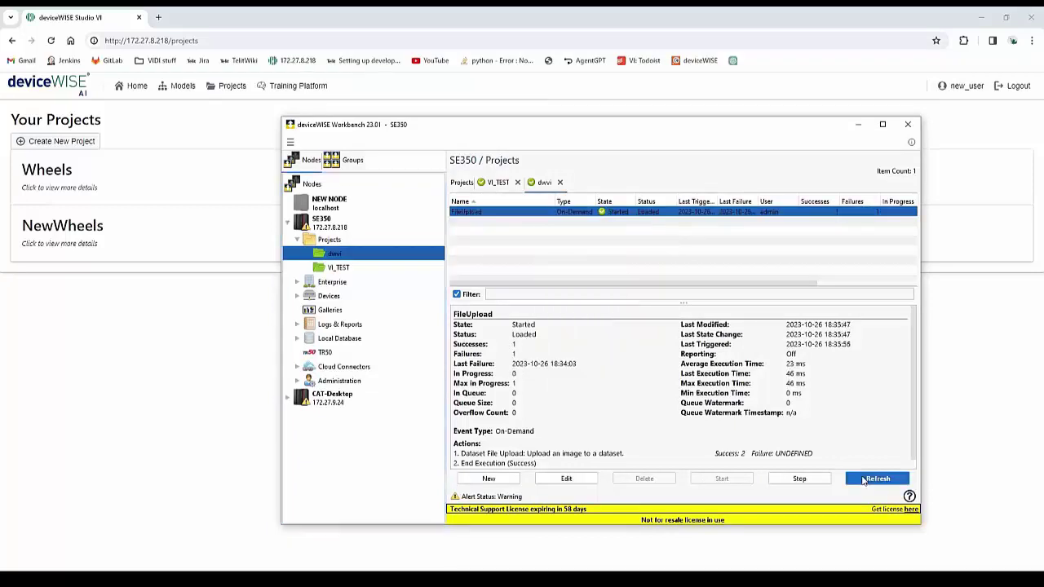
pyautogui.click(96, 298)
pyautogui.click(115, 172)
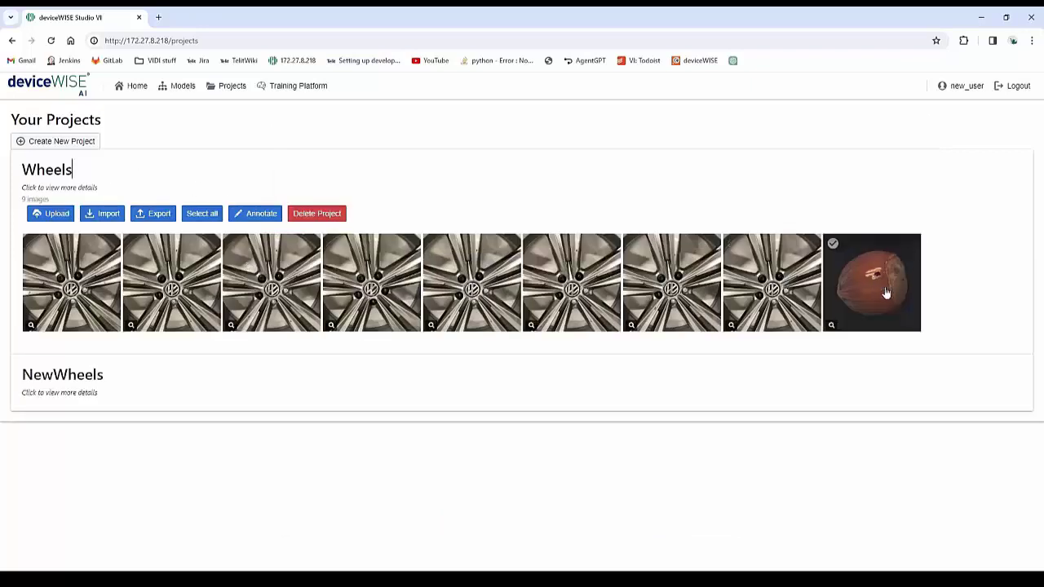
# - Fire the FileUpload trigger again, check the Studio's Wheels images for another upload, and return to Workbench
pyautogui.hotkey('alt', 'Tab')
pyautogui.rightClick(742, 212)
pyautogui.click(768, 323)
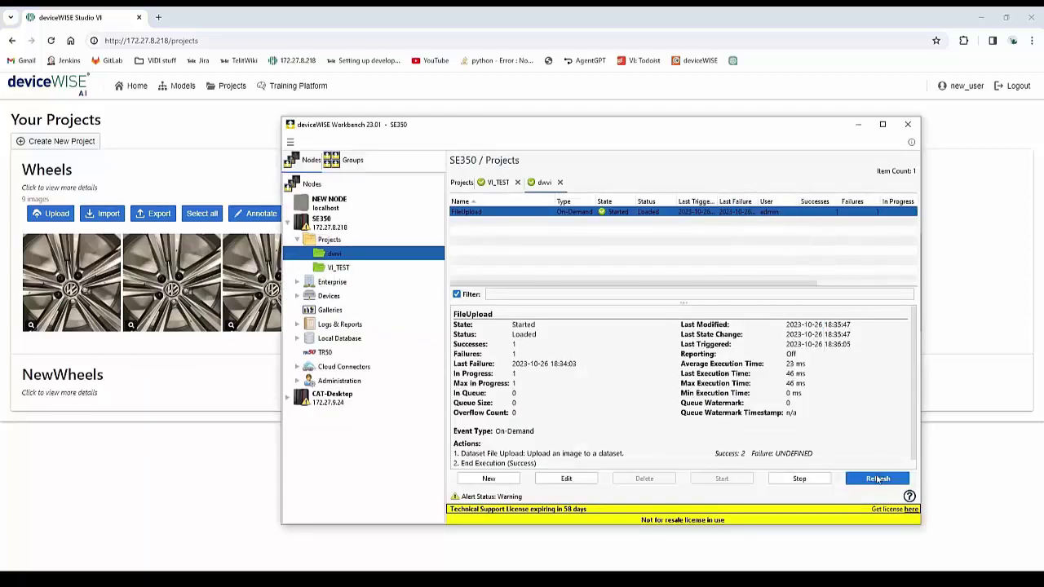
pyautogui.click(265, 406)
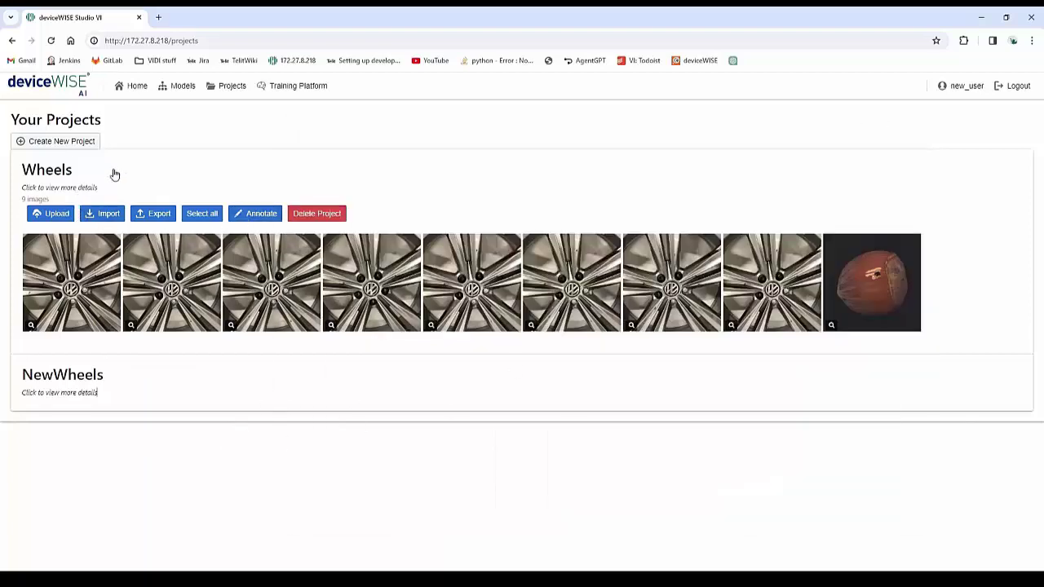
pyautogui.moveTo(897, 303)
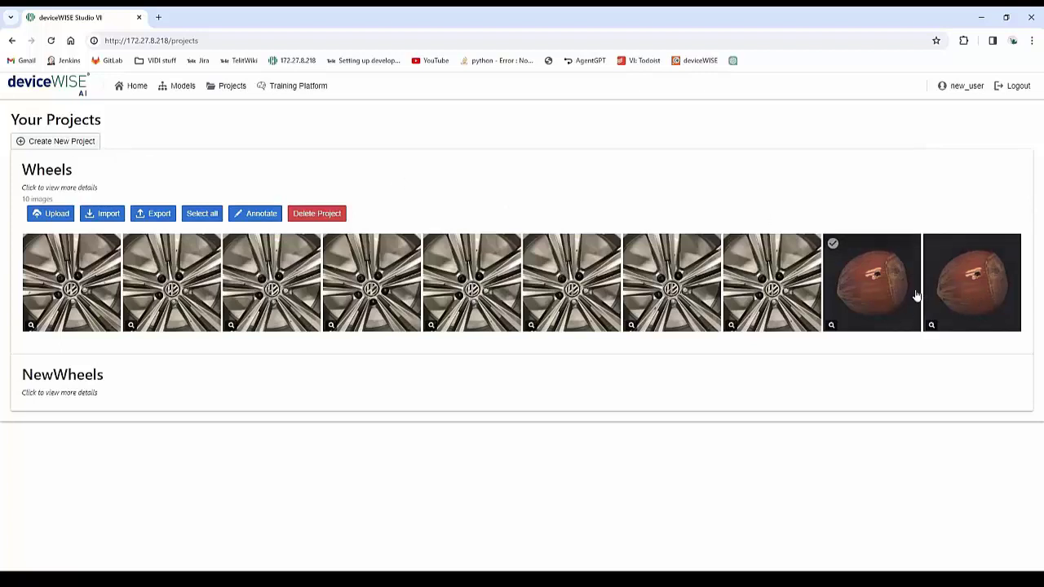
pyautogui.moveTo(960, 274)
pyautogui.hotkey('alt', 'Tab')
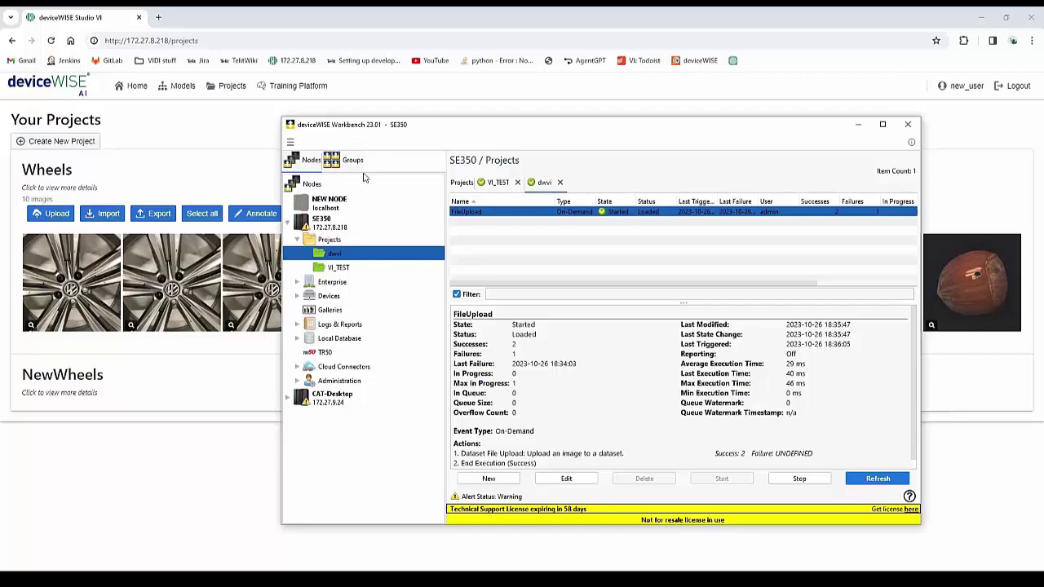
# - Open the Wheels project's images in the Studio annotator and display the first of the two uploaded hazelnut images
pyautogui.click(257, 158)
pyautogui.click(263, 215)
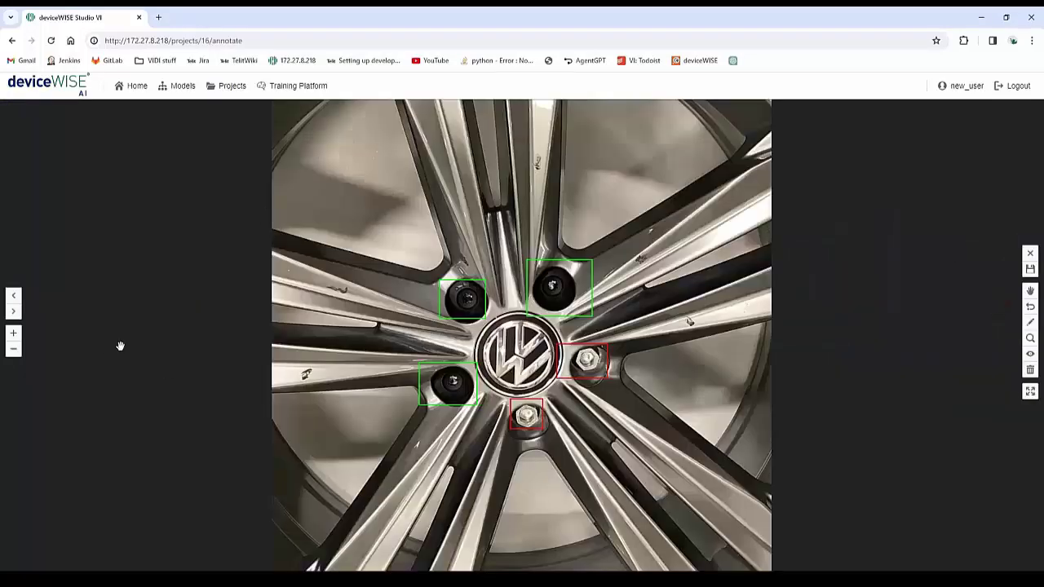
pyautogui.click(1031, 391)
pyautogui.click(736, 522)
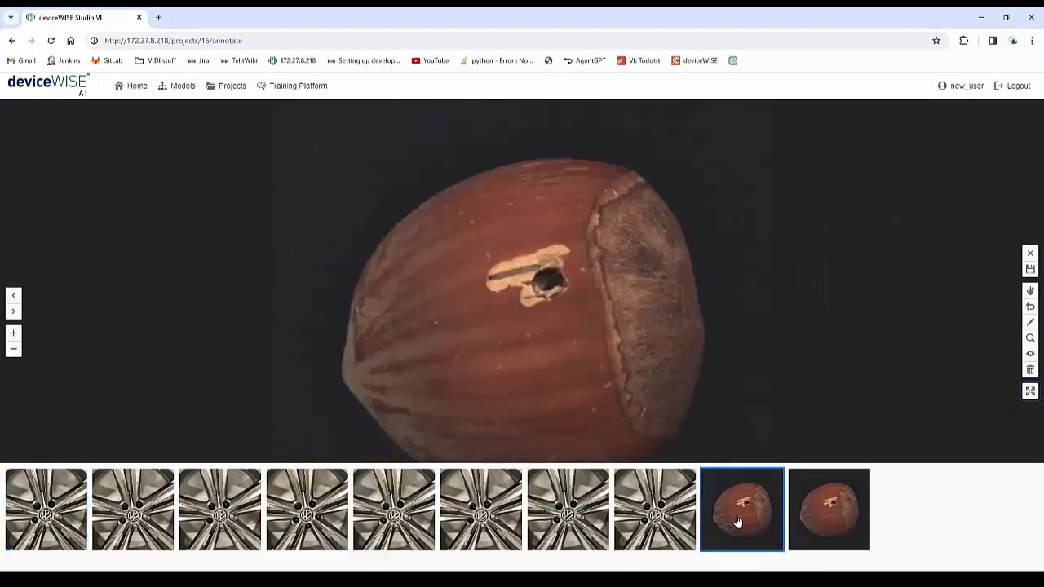
pyautogui.click(1030, 392)
# - Draw an annotation box around the damaged spot on the hazelnut, label it "hole", and leave the annotator for Workbench
pyautogui.click(1031, 323)
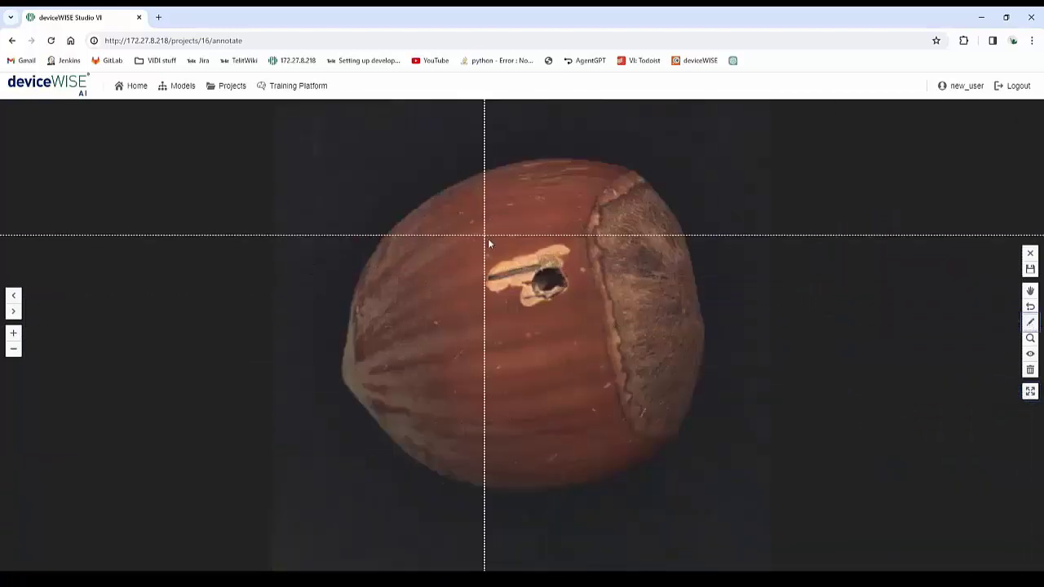
pyautogui.moveTo(484, 236); pyautogui.dragTo(593, 322)
pyautogui.click(564, 300)
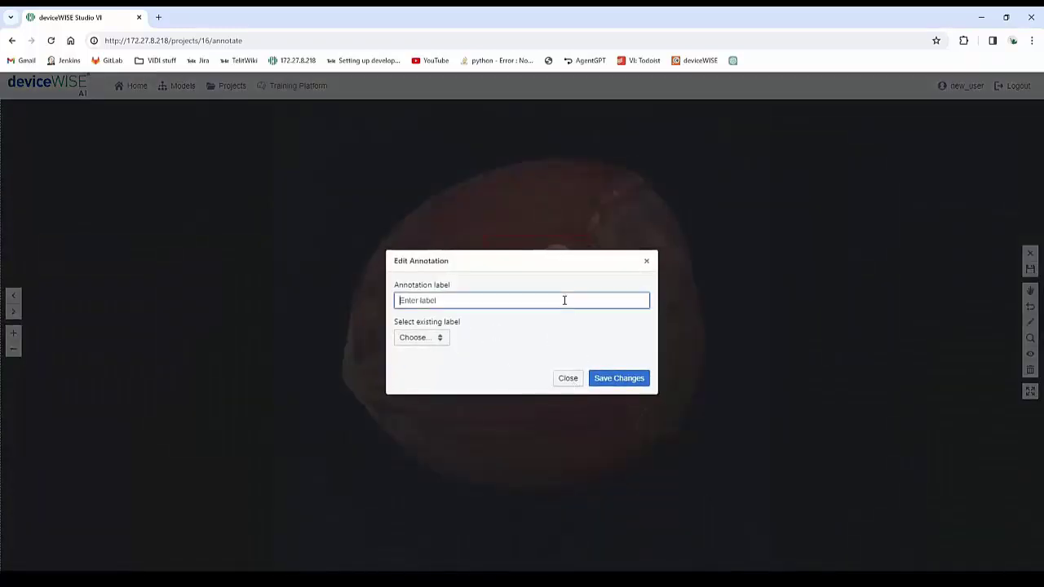
pyautogui.write('hole')
pyautogui.click(620, 380)
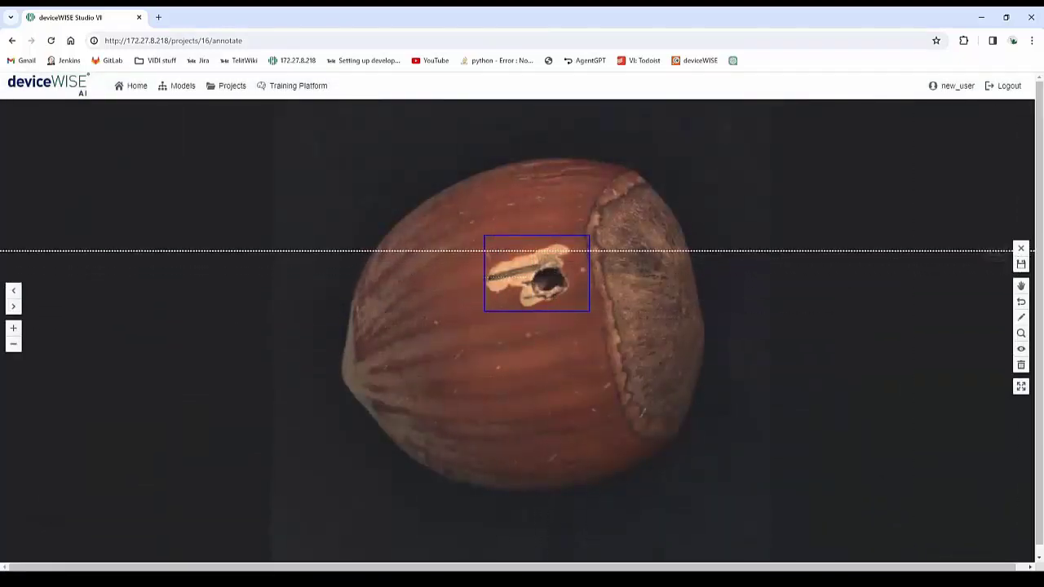
pyautogui.click(1021, 248)
pyautogui.click(566, 107)
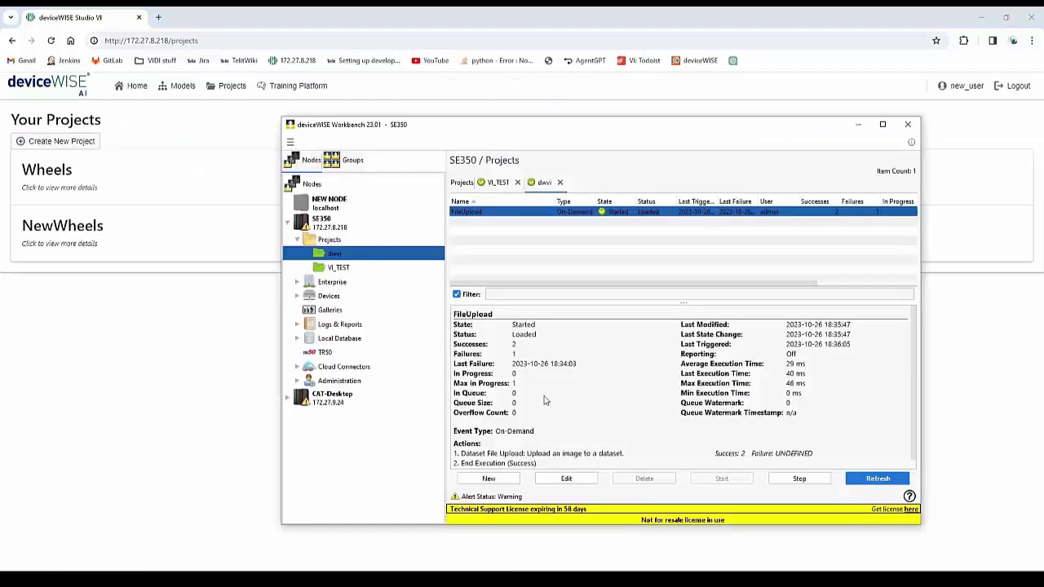
# - Create a new trigger in the dwvi project with a Visual Inspection Inference action followed by End Execution (Success)
pyautogui.rightClick(542, 235)
pyautogui.click(657, 238)
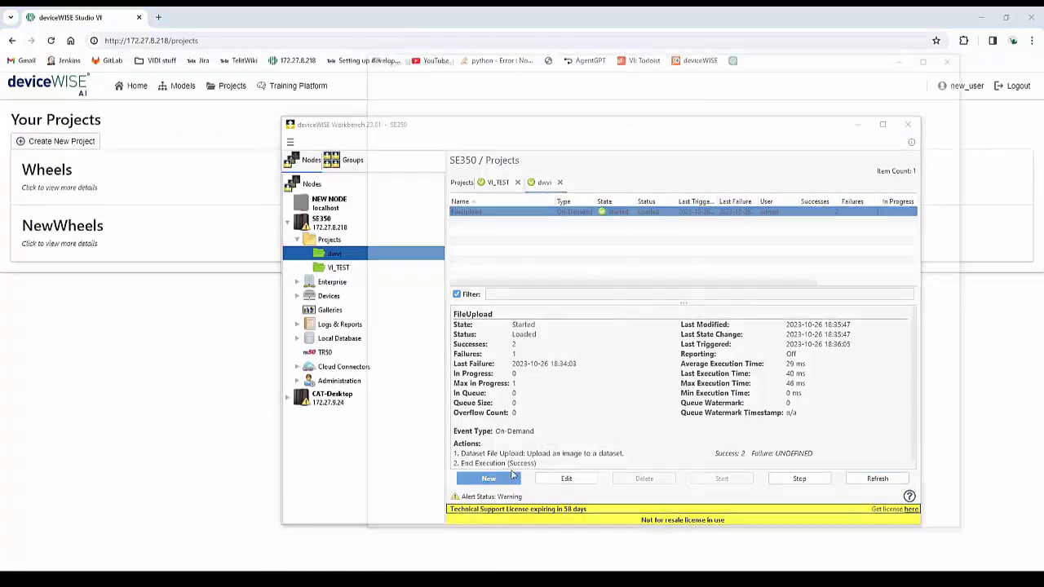
pyautogui.doubleClick(396, 499)
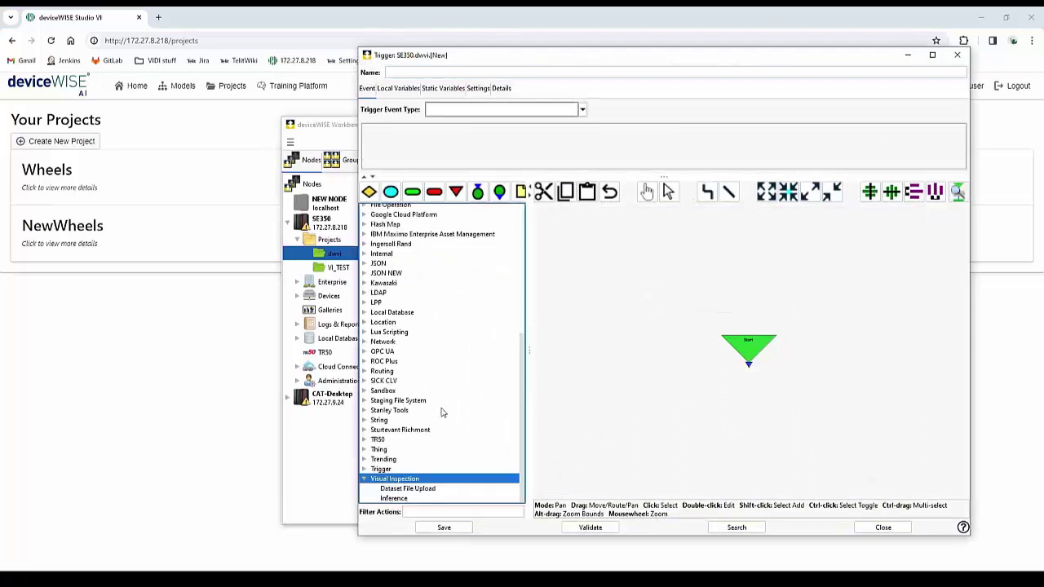
pyautogui.moveTo(394, 498); pyautogui.dragTo(745, 390)
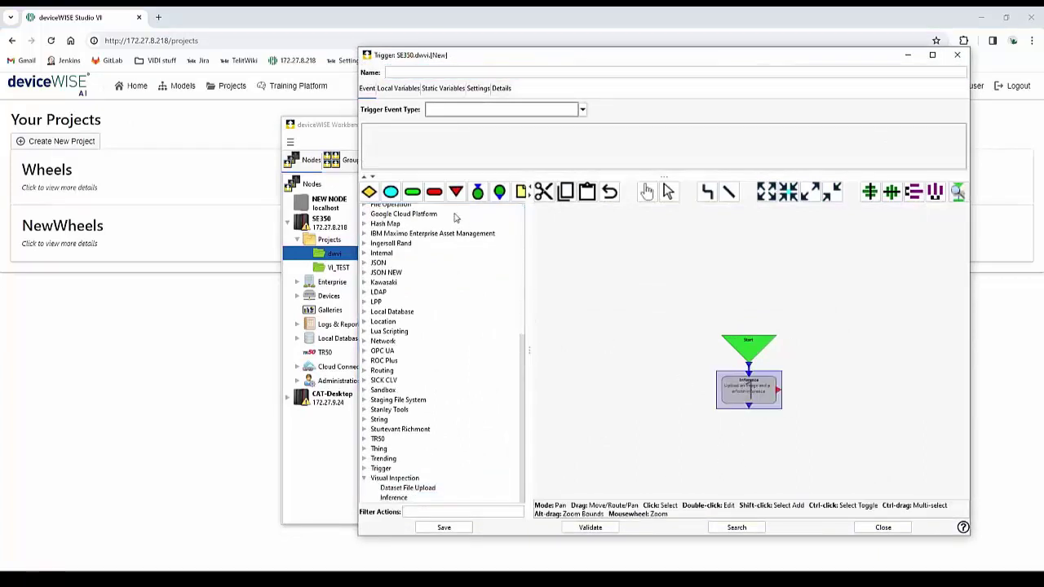
pyautogui.click(748, 408)
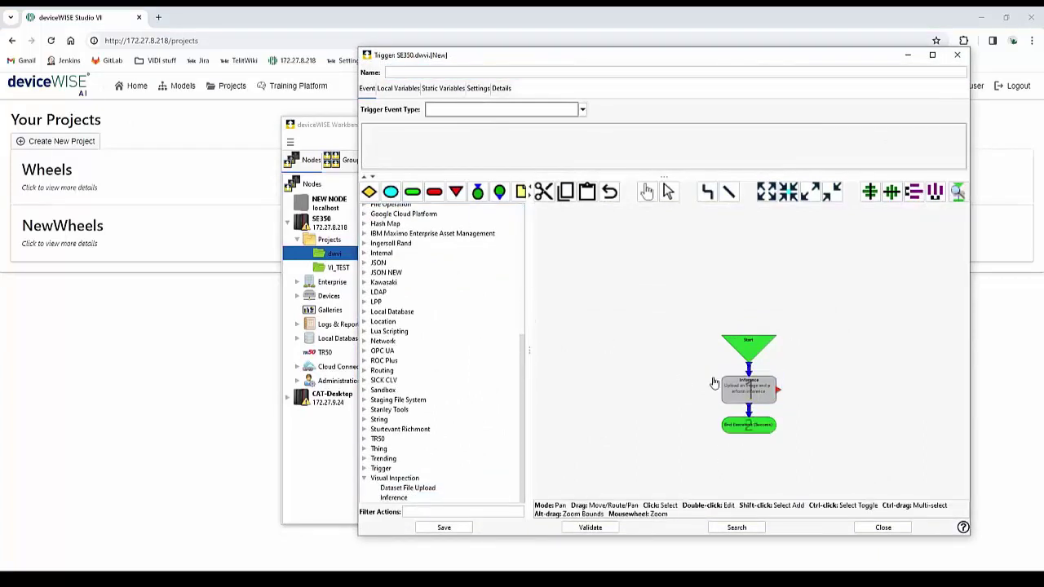
# - Set the new trigger's event type to On-Demand and name it InfernecTest
pyautogui.click(473, 112)
pyautogui.click(454, 154)
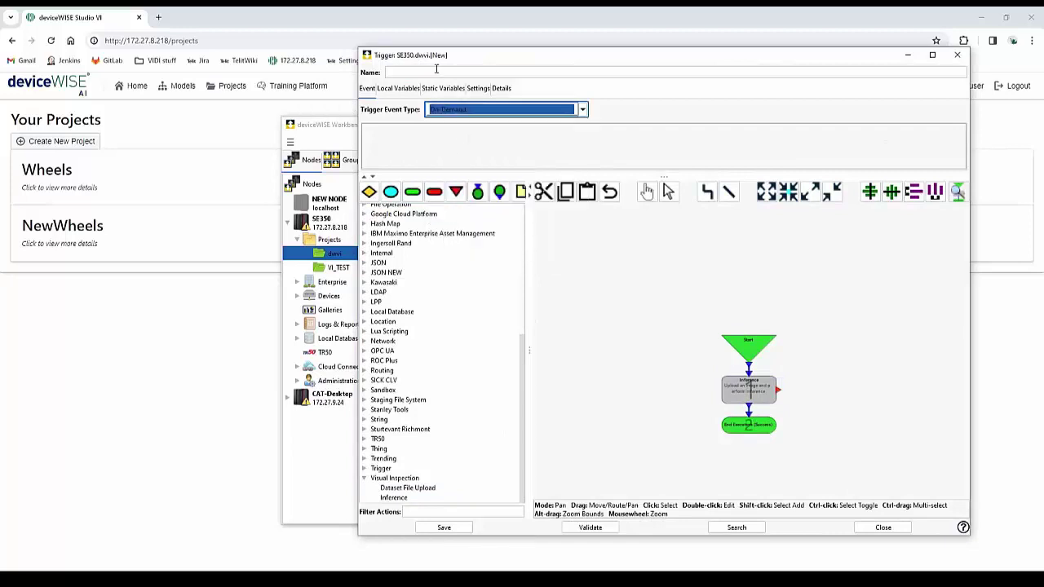
pyautogui.click(454, 73)
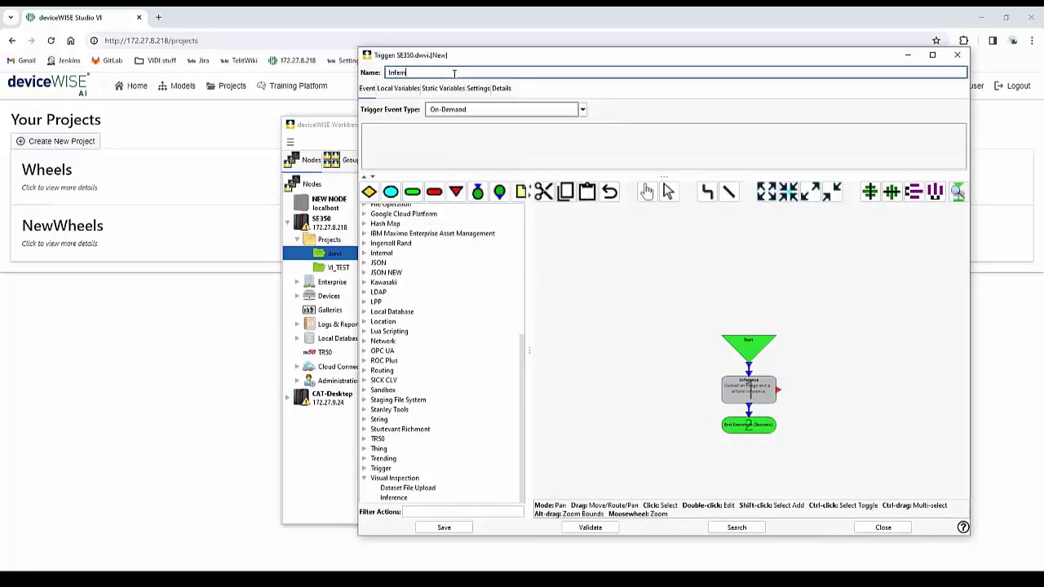
# - Open the Inference action's settings and select NewWheels-20231026145141.pt as the model
pyautogui.click(743, 390)
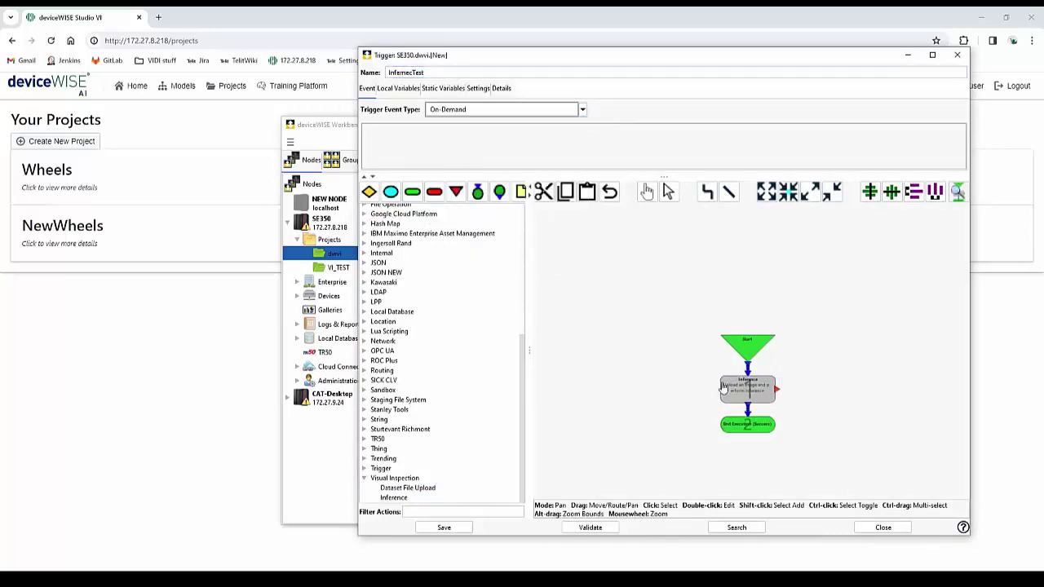
pyautogui.scroll(4, 832, 377)
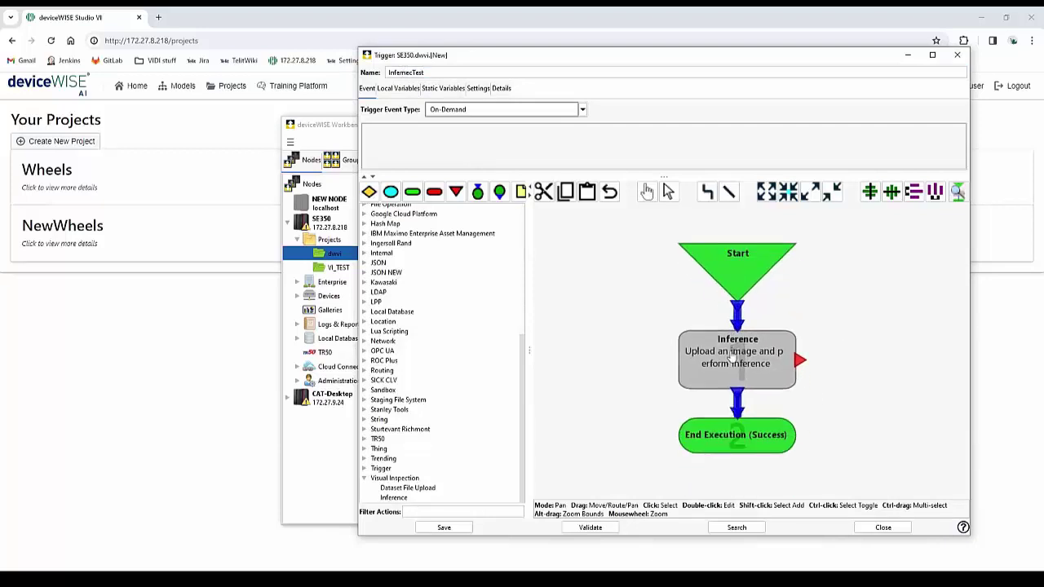
pyautogui.doubleClick(736, 346)
pyautogui.moveTo(677, 212); pyautogui.dragTo(561, 191)
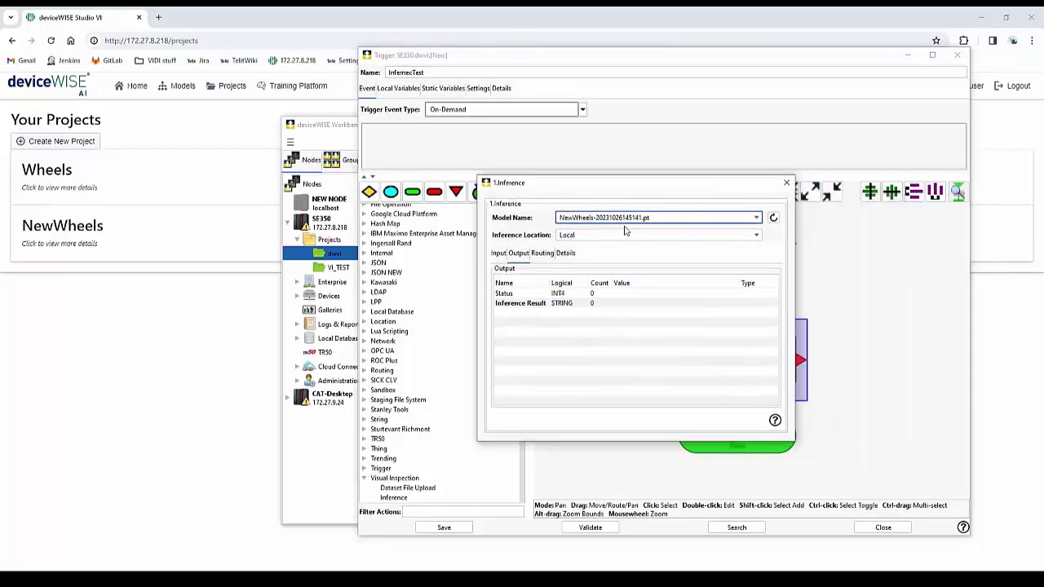
pyautogui.click(613, 217)
pyautogui.click(571, 230)
# - Compare the model filename in the Studio's models list with the Inference action's model choice in Workbench
pyautogui.click(181, 85)
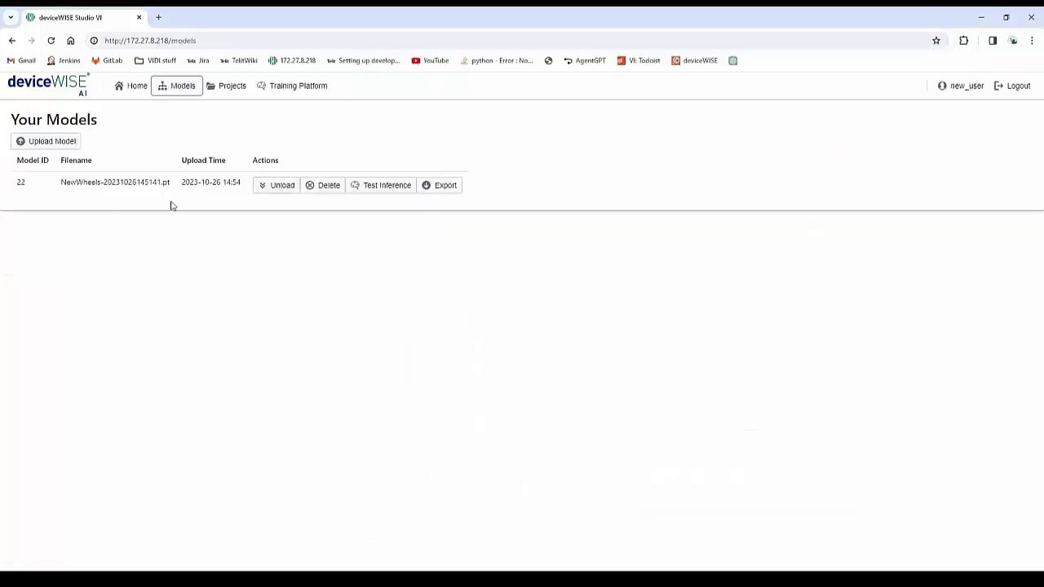
pyautogui.moveTo(62, 182); pyautogui.dragTo(182, 186)
pyautogui.hotkey('alt', 'Tab')
pyautogui.click(600, 221)
pyautogui.click(595, 228)
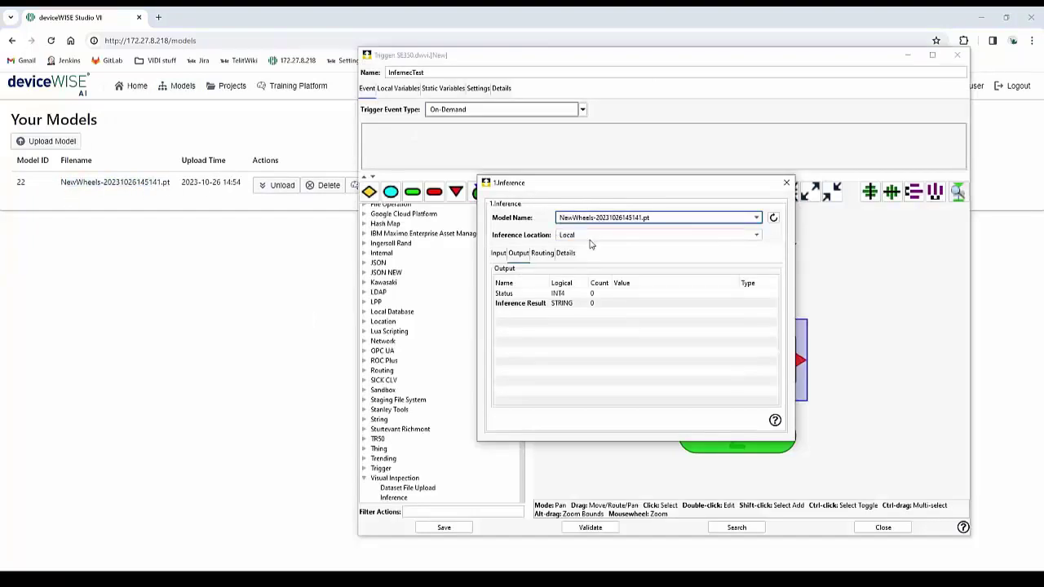
# - Review the inference location options and set the Inference action's location to Remote
pyautogui.click(590, 236)
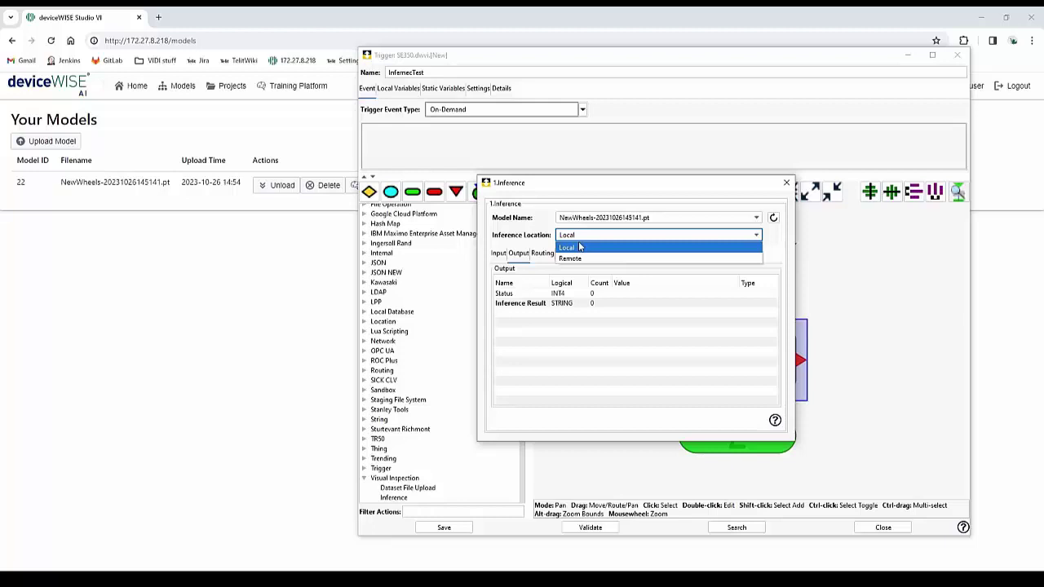
pyautogui.click(584, 224)
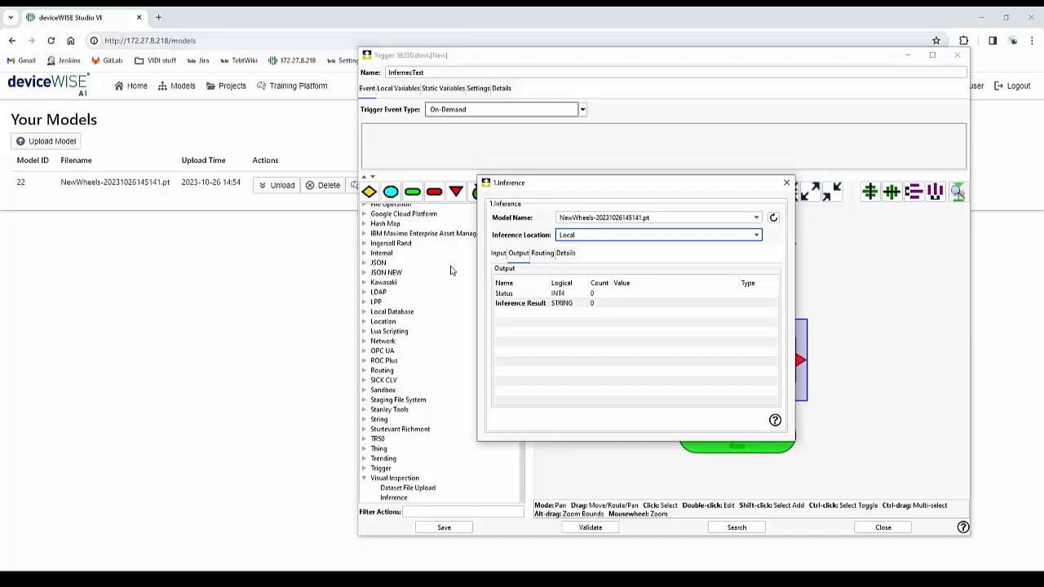
pyautogui.click(594, 236)
pyautogui.click(599, 259)
# - Enter the folder /home/lenovo/tmp as the start of the Inference action's Input Image path
pyautogui.click(498, 254)
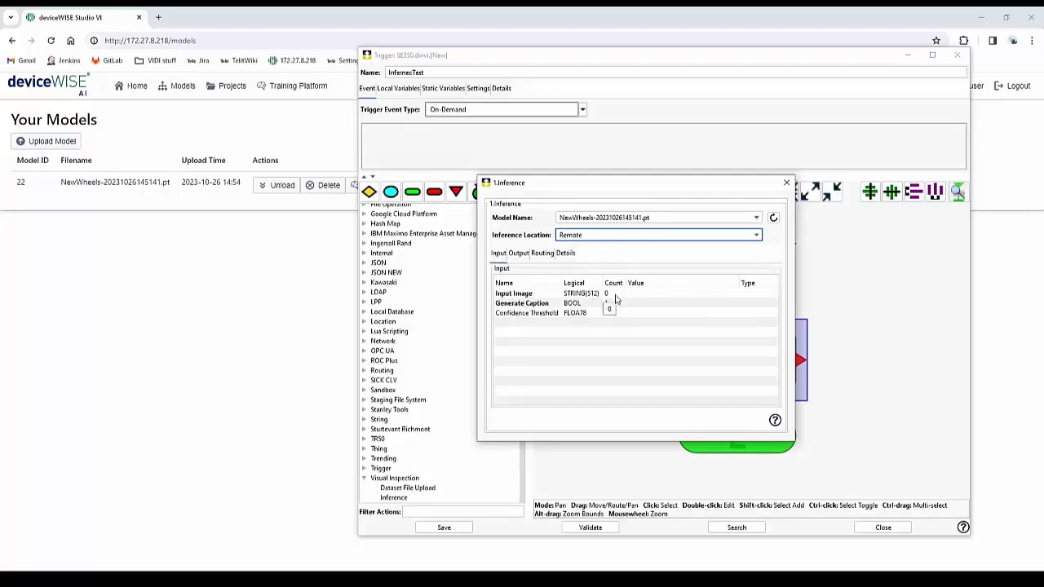
pyautogui.doubleClick(653, 295)
pyautogui.click(650, 297)
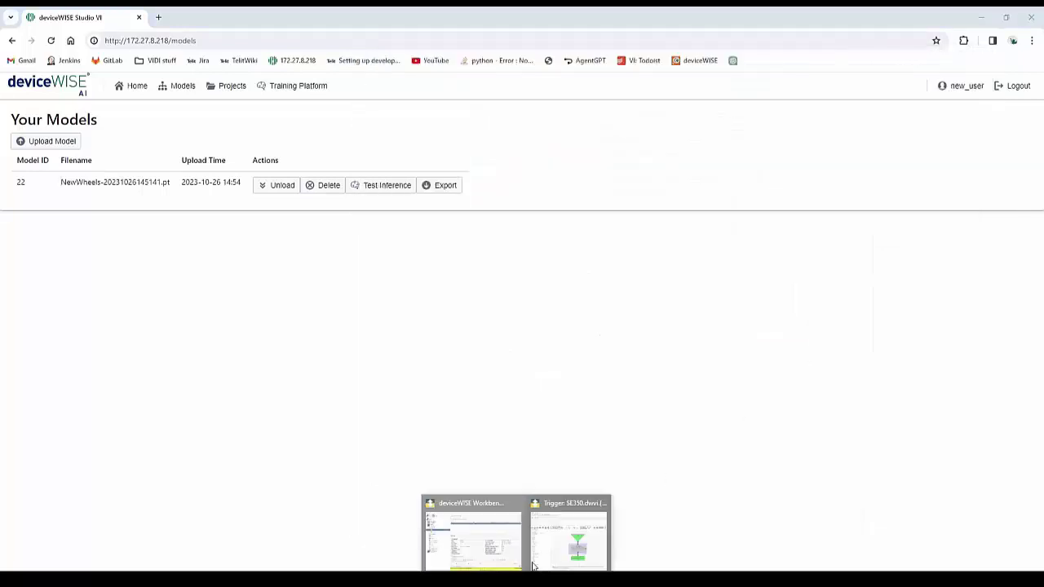
pyautogui.click(577, 528)
pyautogui.write('/home/lenovo/tmp')
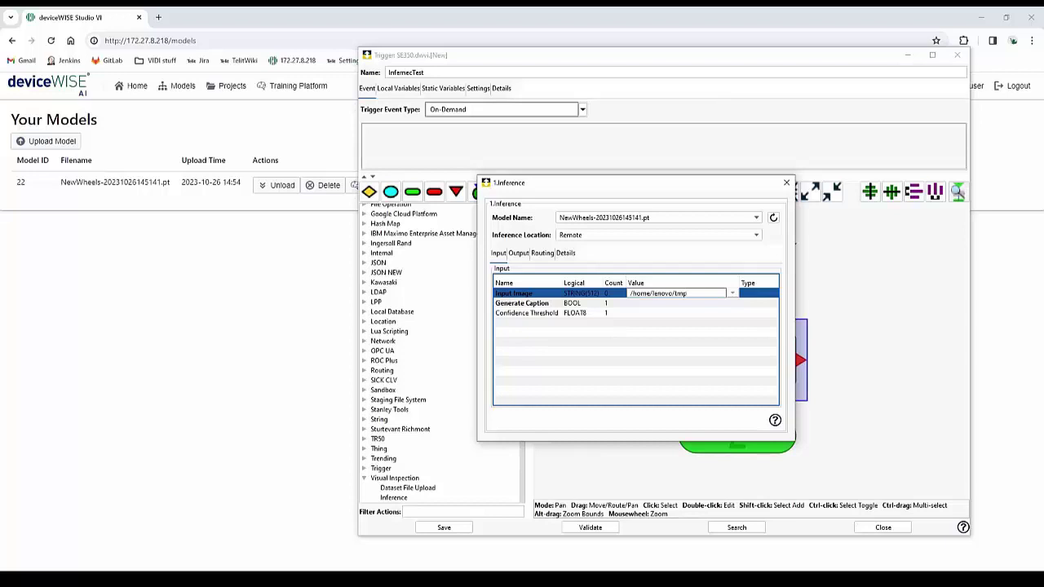
# - Switch to WinSCP, upload w3.jpg to the remote /home/lenovo/tmp/ folder, and check its file name
pyautogui.hotkey('alt', 'Tab')
pyautogui.click(738, 312)
pyautogui.click(738, 311)
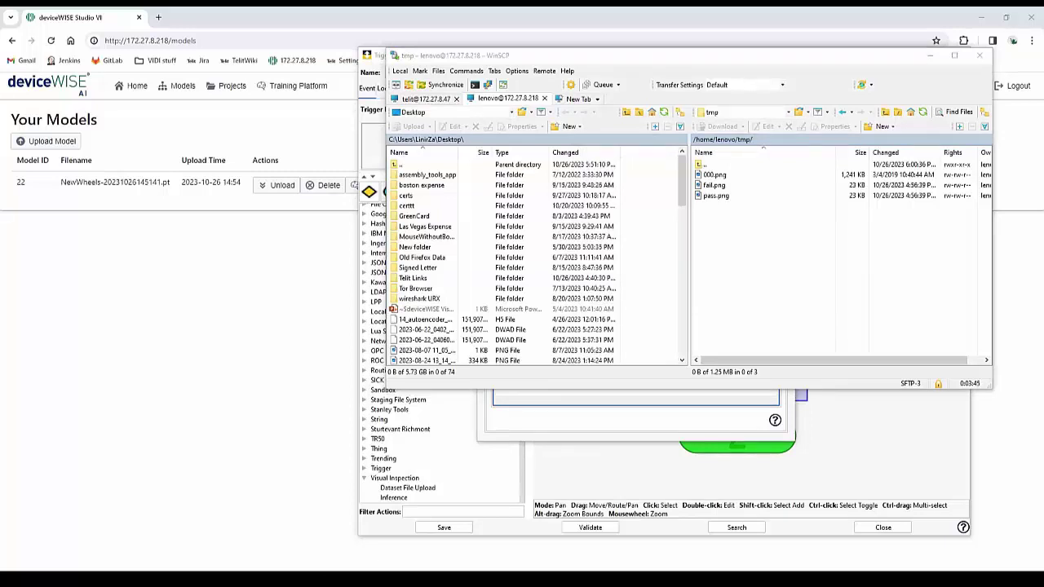
pyautogui.moveTo(894, 289); pyautogui.dragTo(820, 278)
pyautogui.click(711, 209)
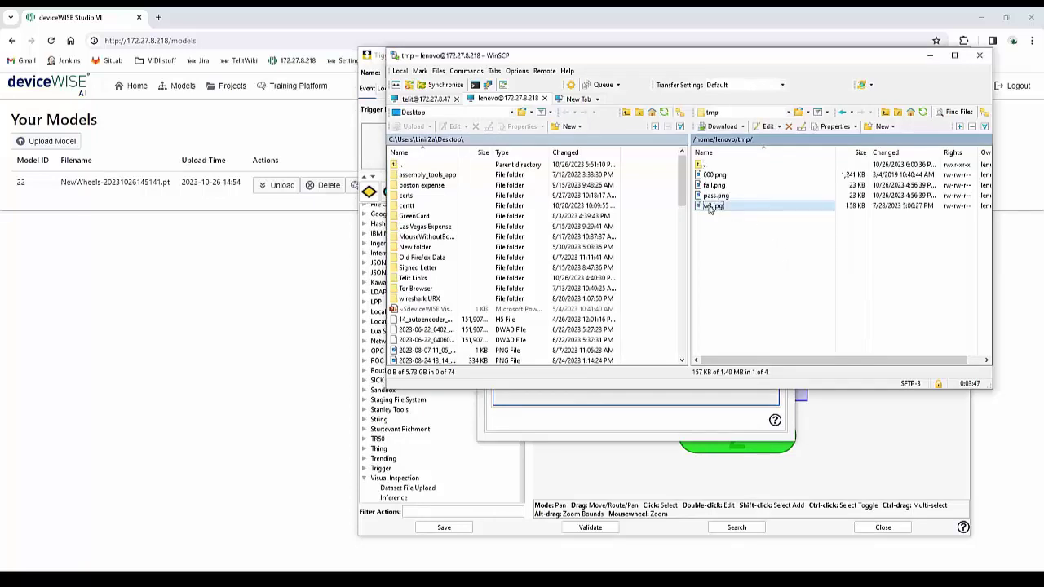
pyautogui.click(734, 269)
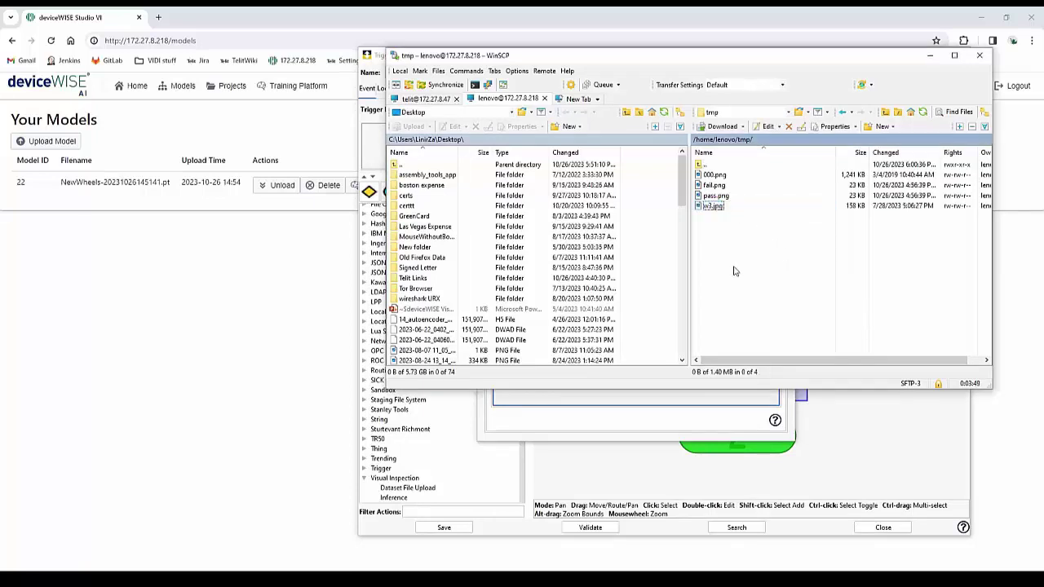
# - Put WinSCP away and complete the Input Image path in Workbench as /home/lenovo/tmp/w3.jpg
pyautogui.click(693, 442)
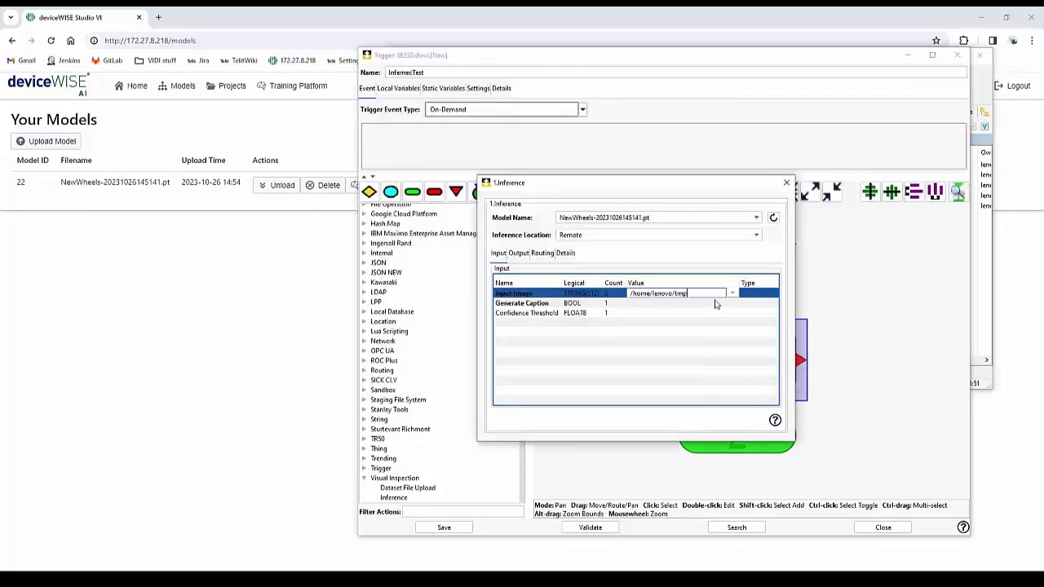
pyautogui.click(974, 344)
pyautogui.click(938, 54)
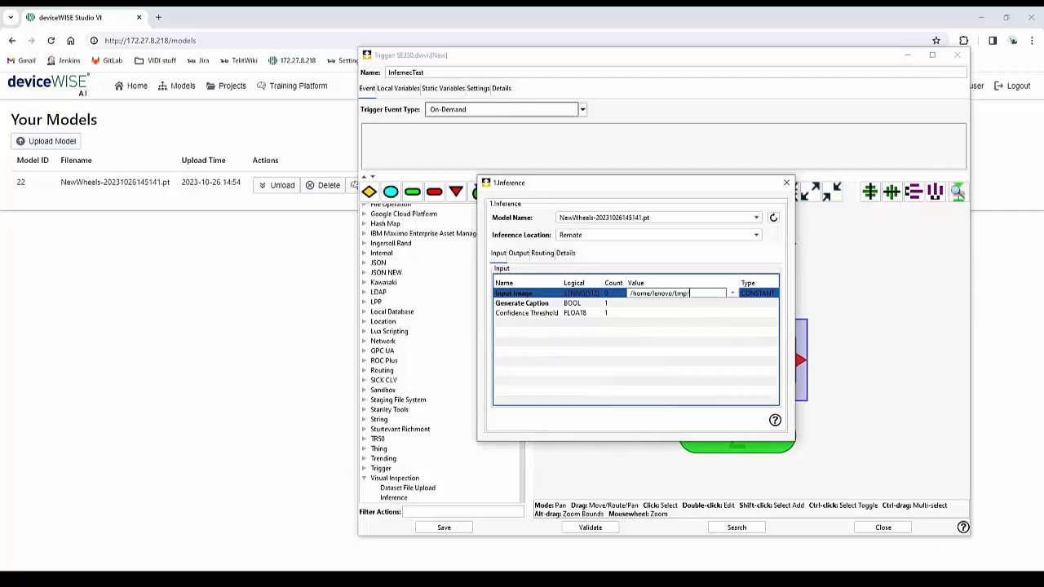
pyautogui.write('w3.jpg')
# - Assign the Inference action's Inference Result output to the inf_res variable of the globa_inf device
pyautogui.click(519, 254)
pyautogui.doubleClick(540, 305)
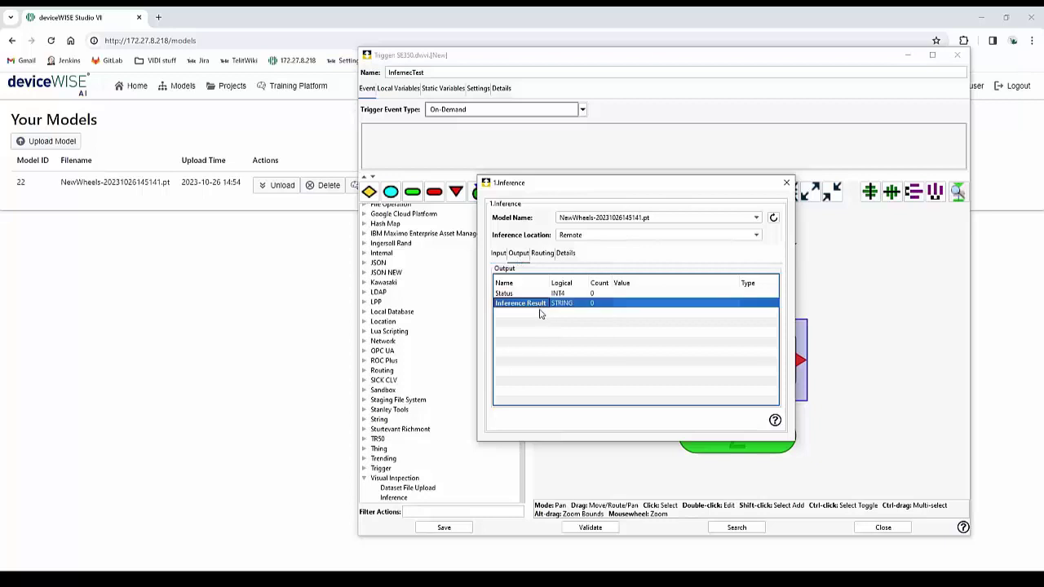
pyautogui.click(666, 331)
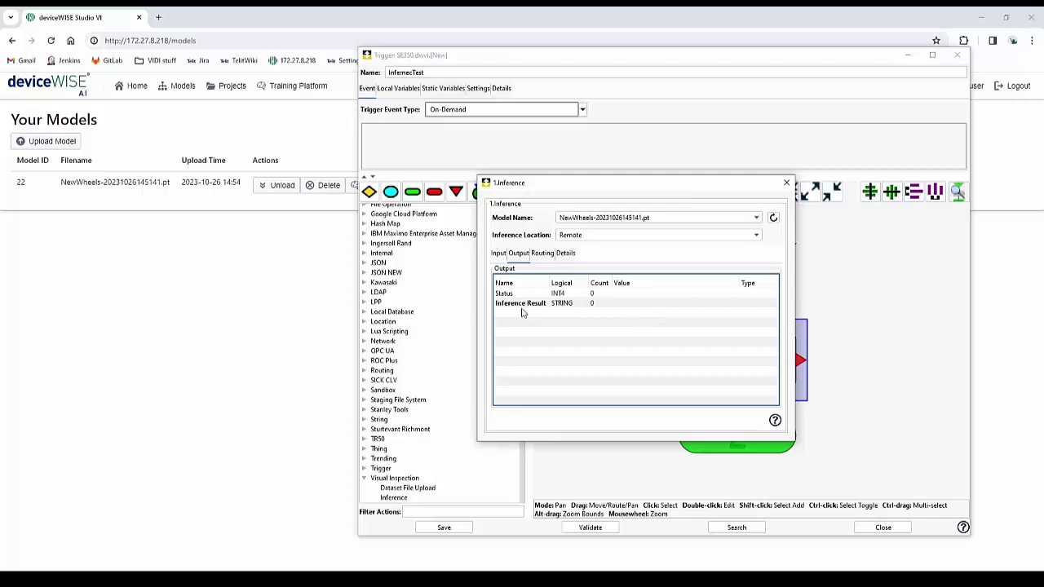
pyautogui.click(659, 303)
pyautogui.click(732, 303)
pyautogui.scroll(-2, 697, 346)
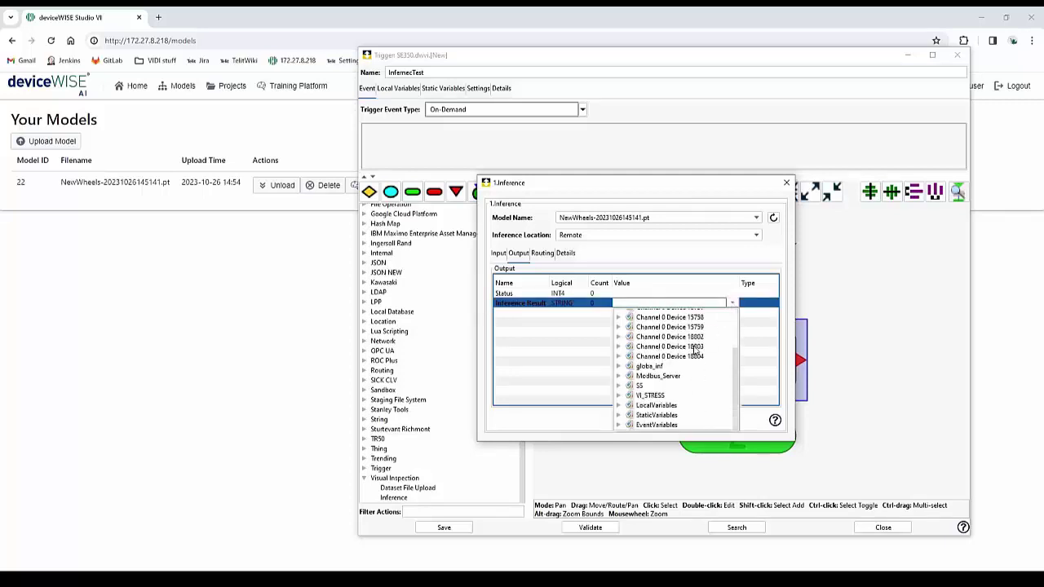
pyautogui.doubleClick(655, 367)
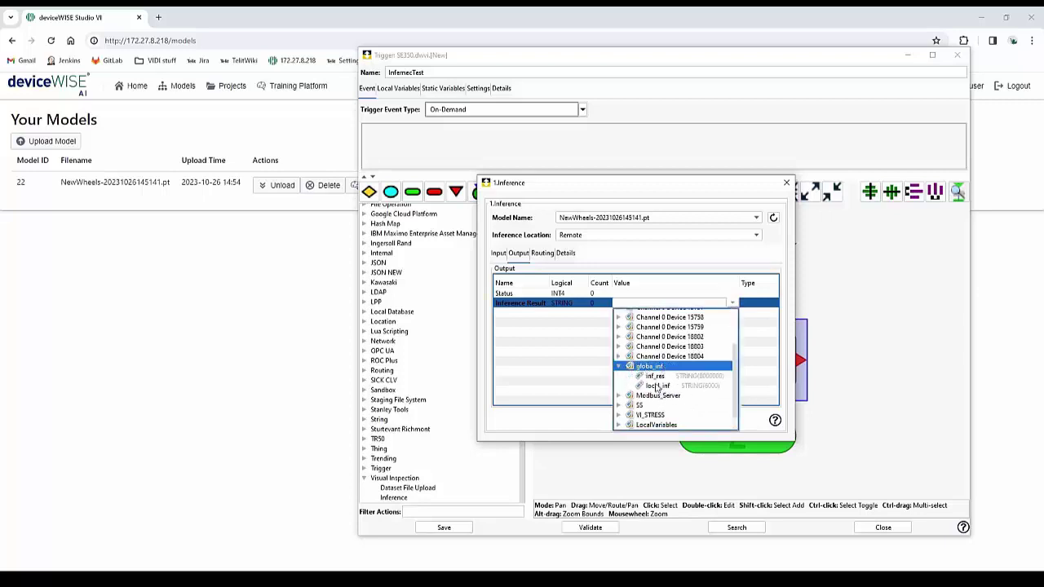
pyautogui.click(655, 376)
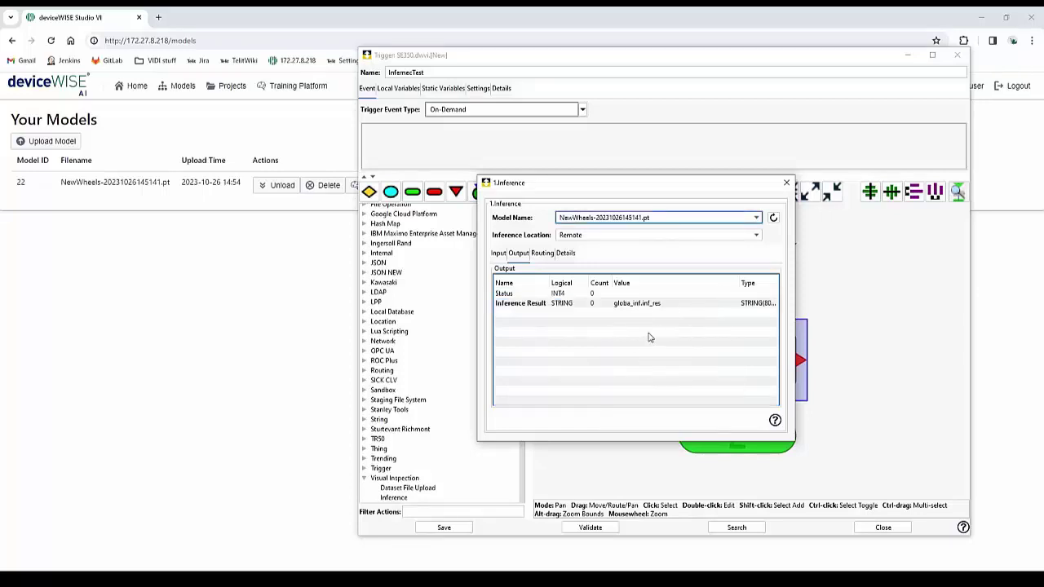
# - Close the Inference settings, try to save the InfernecTest trigger, and decline the save
pyautogui.click(786, 186)
pyautogui.click(443, 527)
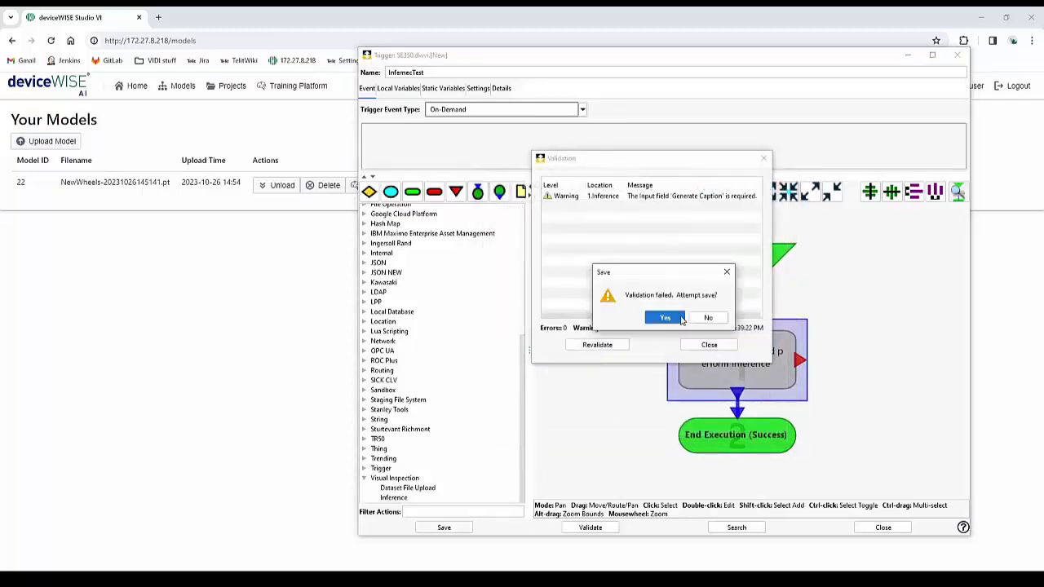
pyautogui.click(709, 318)
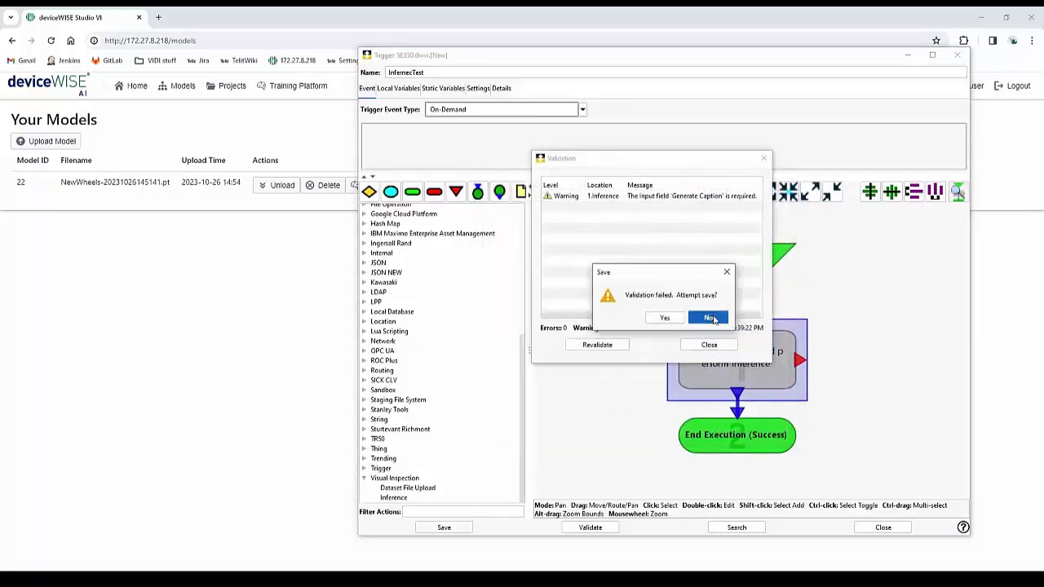
pyautogui.click(709, 345)
# - Reopen the Inference action's settings and set its Generate Caption input to 0
pyautogui.doubleClick(737, 363)
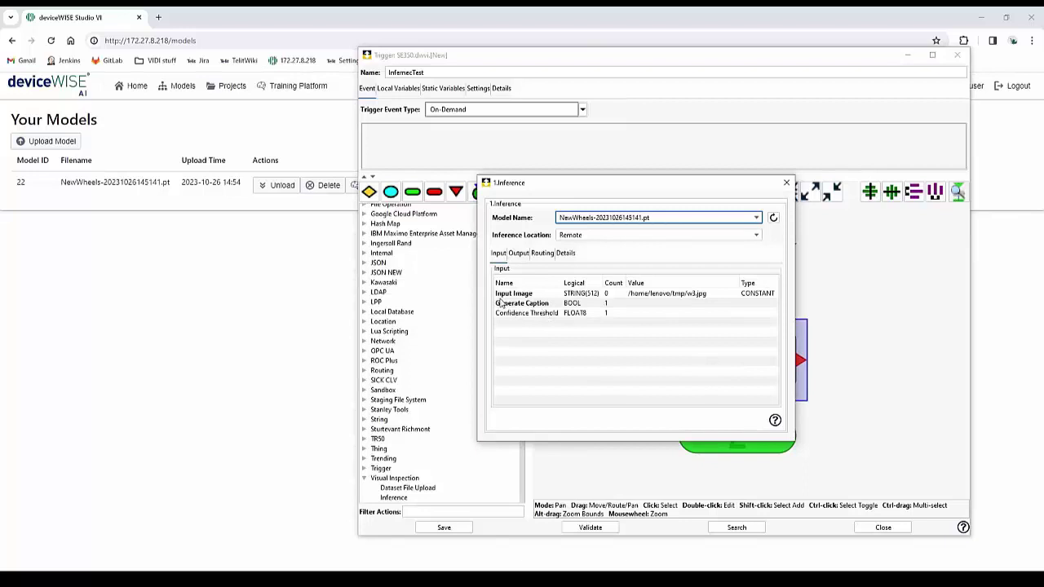
pyautogui.click(635, 305)
pyautogui.click(669, 326)
pyautogui.click(641, 309)
pyautogui.click(653, 329)
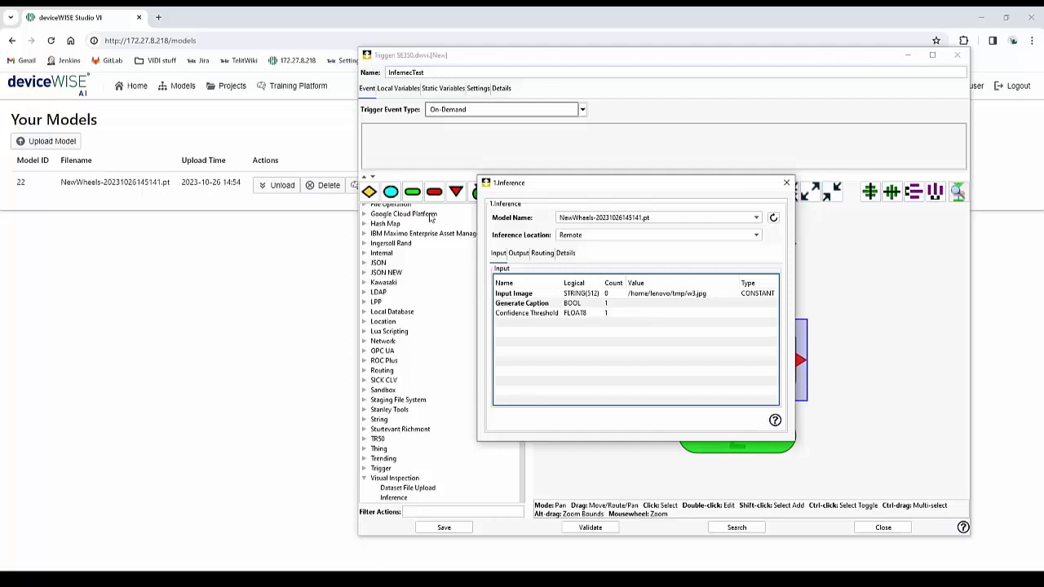
pyautogui.click(520, 255)
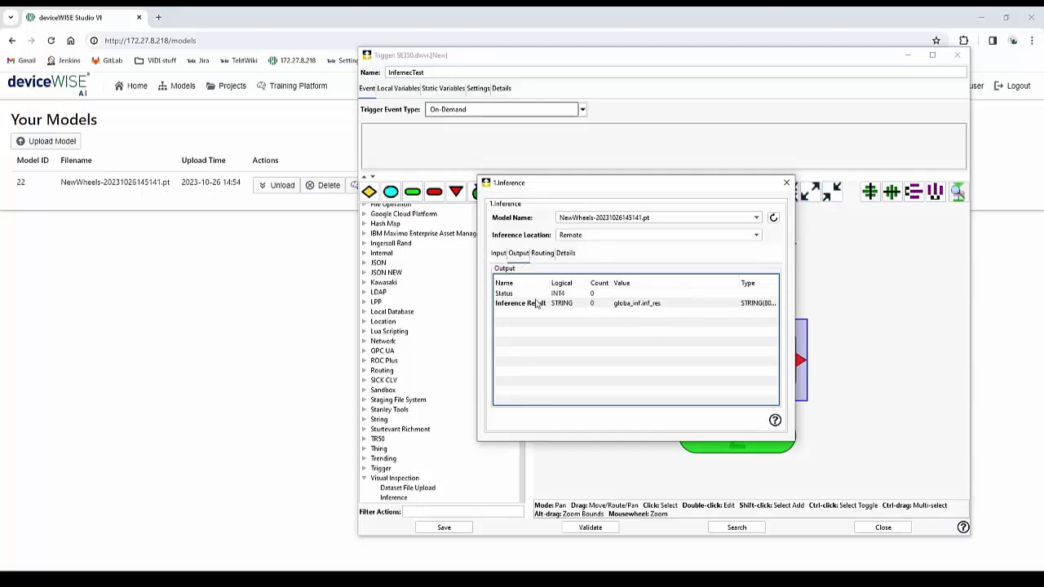
pyautogui.click(499, 254)
pyautogui.click(637, 303)
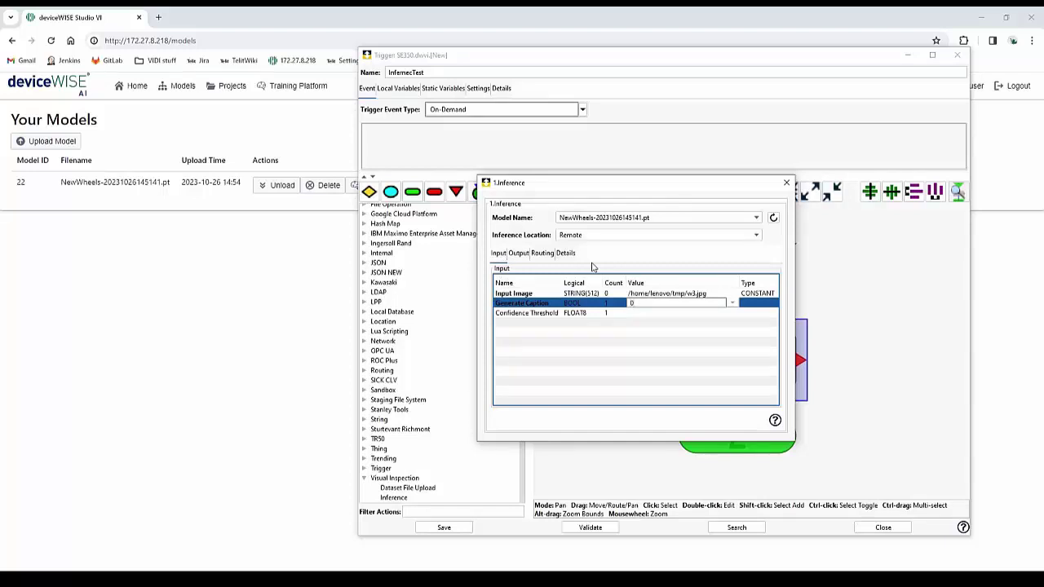
pyautogui.click(626, 338)
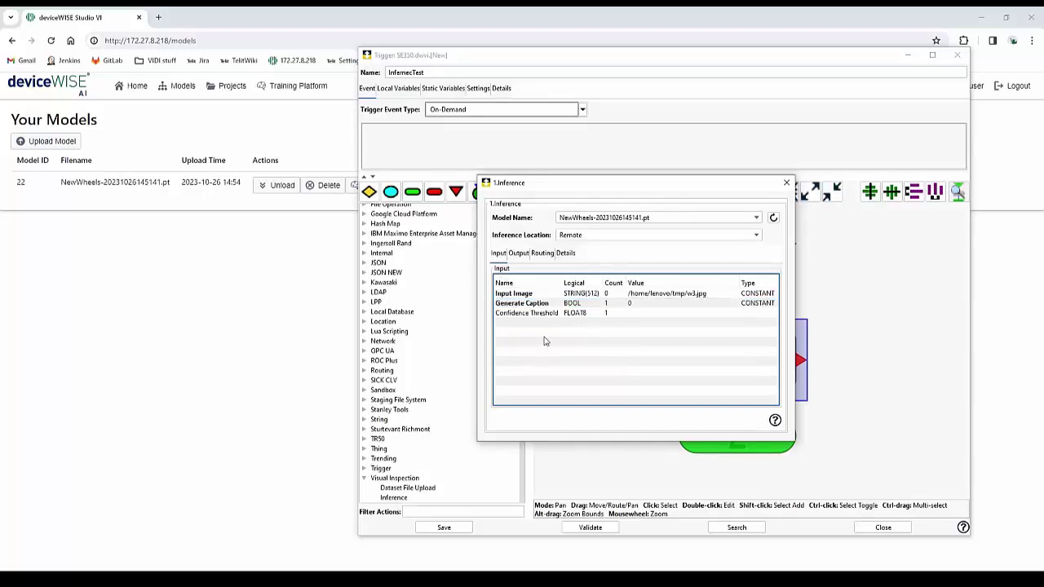
pyautogui.click(522, 314)
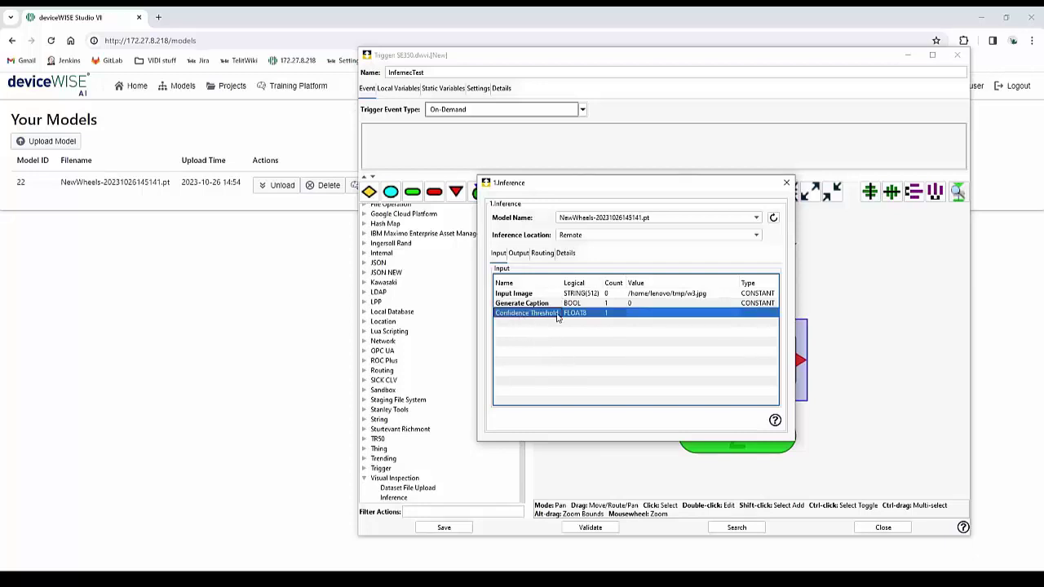
pyautogui.click(524, 305)
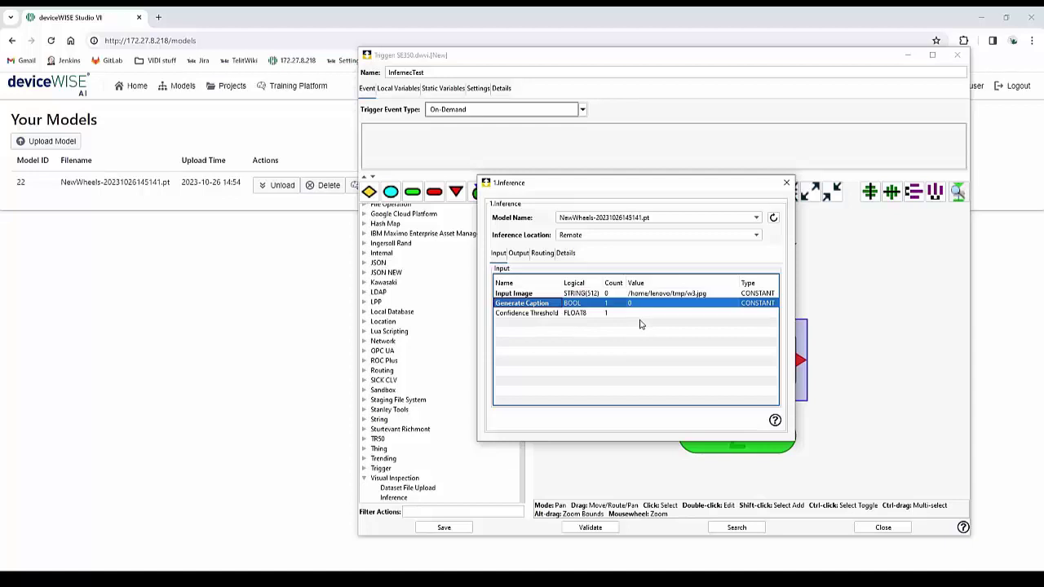
# - Close the Inference settings, validate the InfernecTest trigger, and save it
pyautogui.click(787, 183)
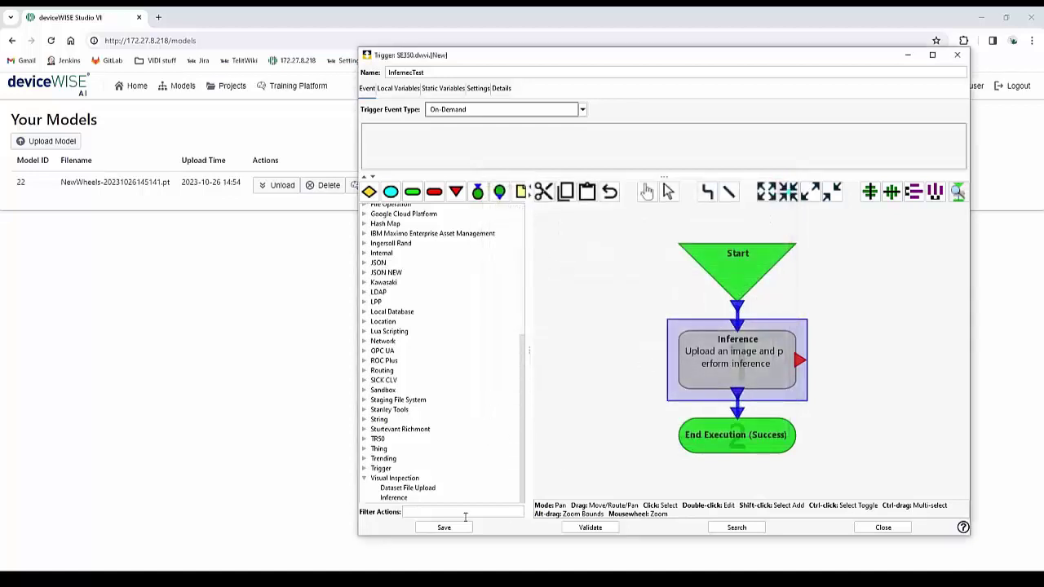
pyautogui.click(610, 527)
pyautogui.press('Return')
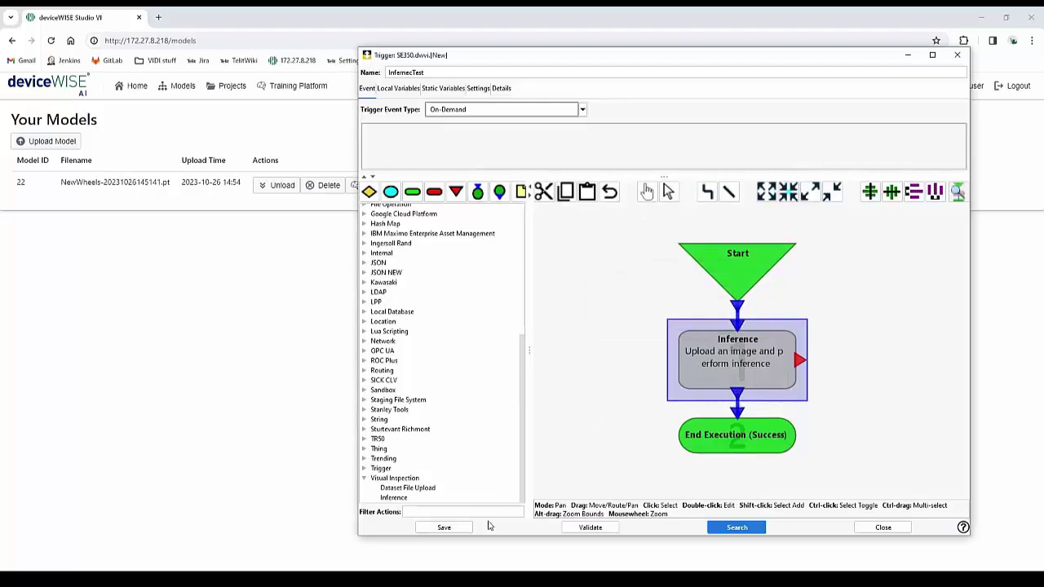
pyautogui.click(462, 531)
pyautogui.click(700, 319)
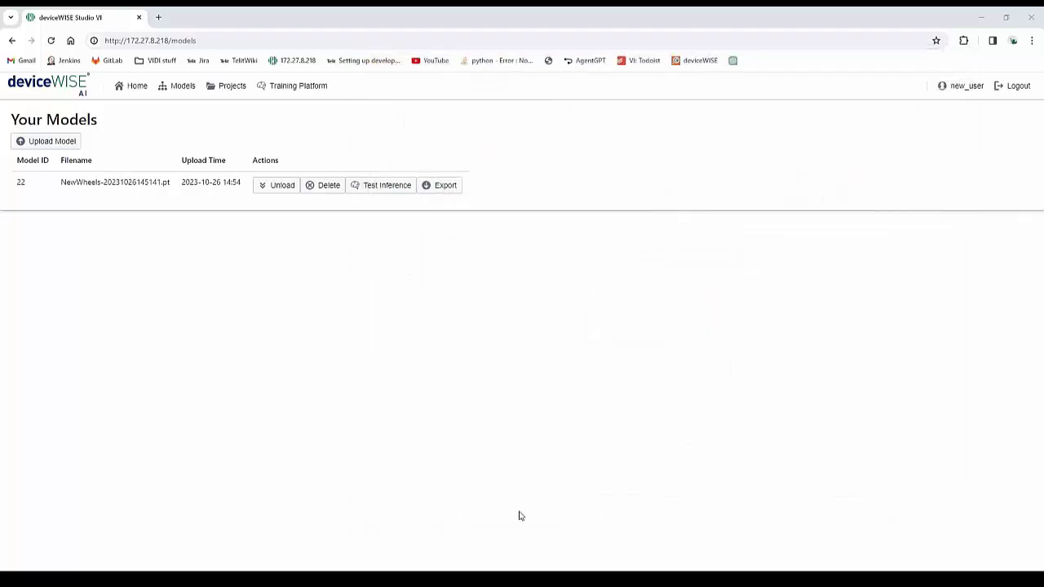
# - Start the InfernecTest trigger in the dwvi project, fire it once, and refresh its statistics
pyautogui.click(536, 579)
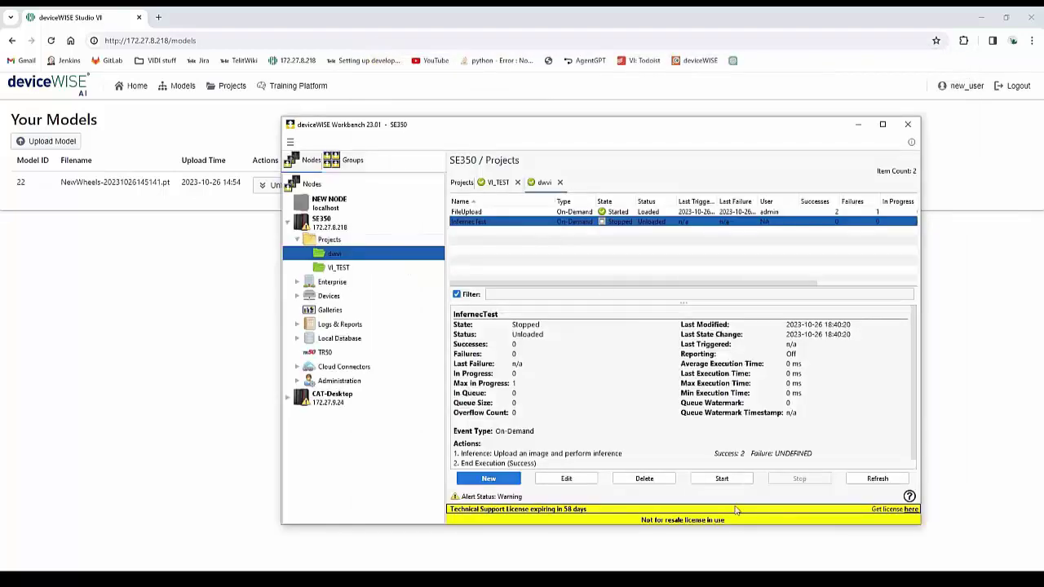
pyautogui.click(721, 484)
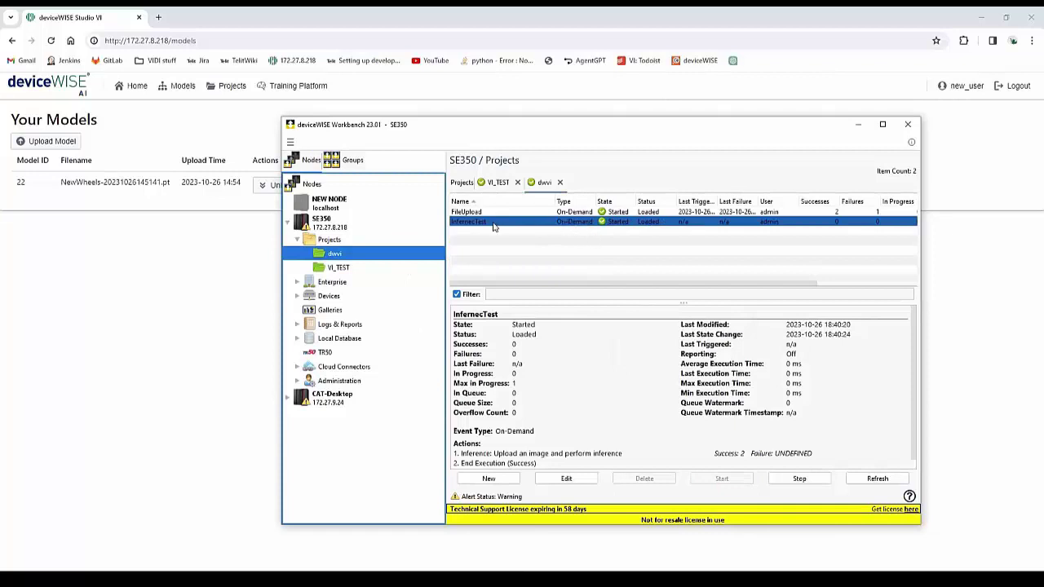
pyautogui.rightClick(607, 226)
pyautogui.click(644, 343)
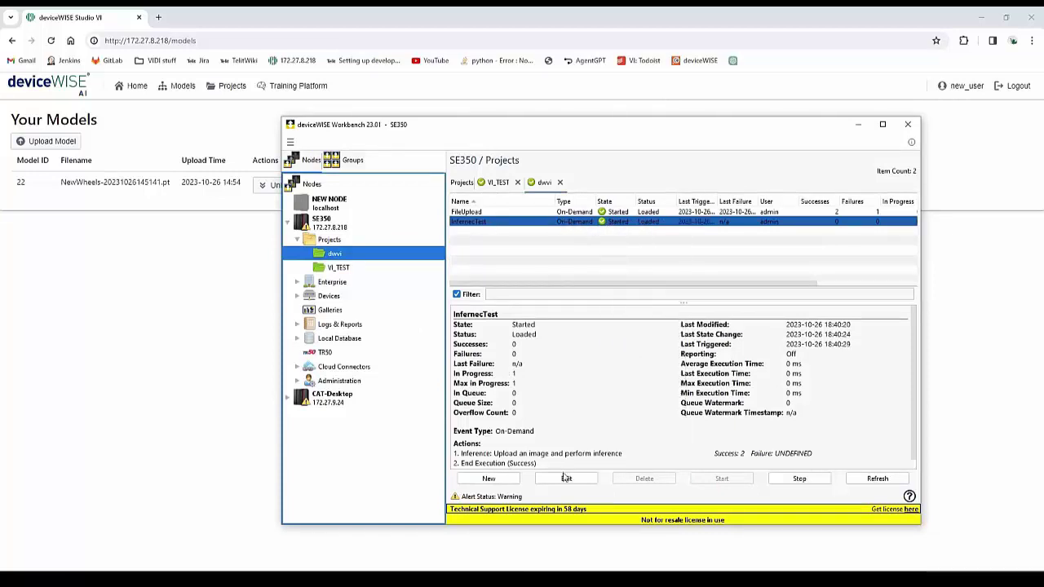
pyautogui.click(878, 480)
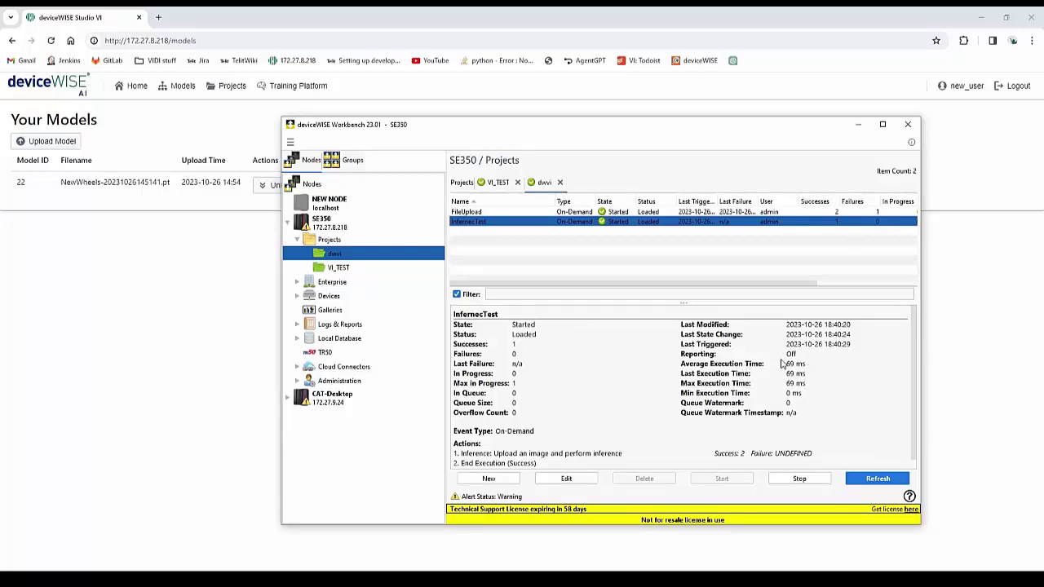
# - Review the Inference action's input settings in the InfernecTest trigger, close the trigger, and reposition the Workbench window
pyautogui.doubleClick(582, 222)
pyautogui.doubleClick(748, 358)
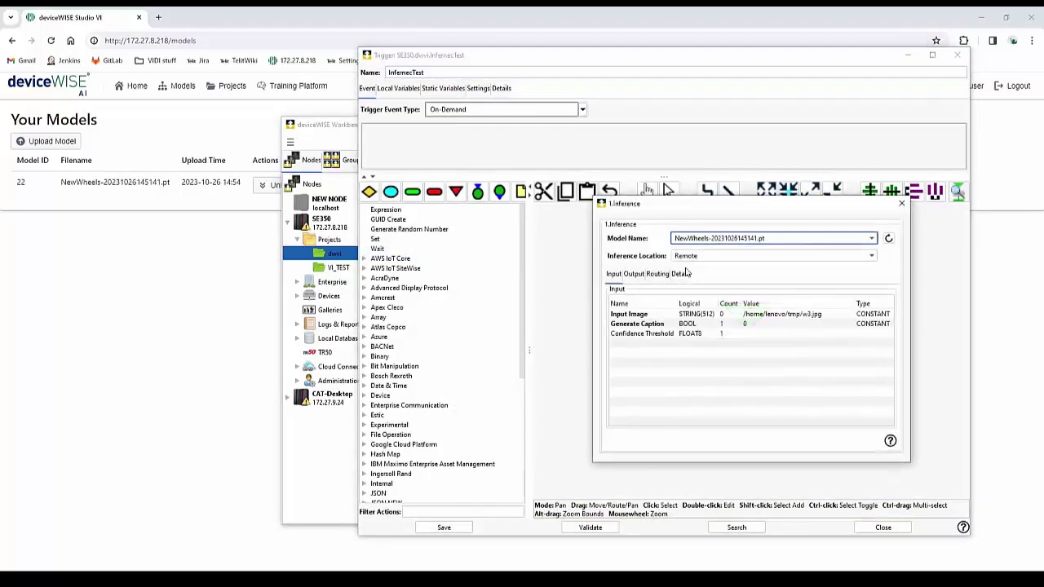
pyautogui.click(901, 204)
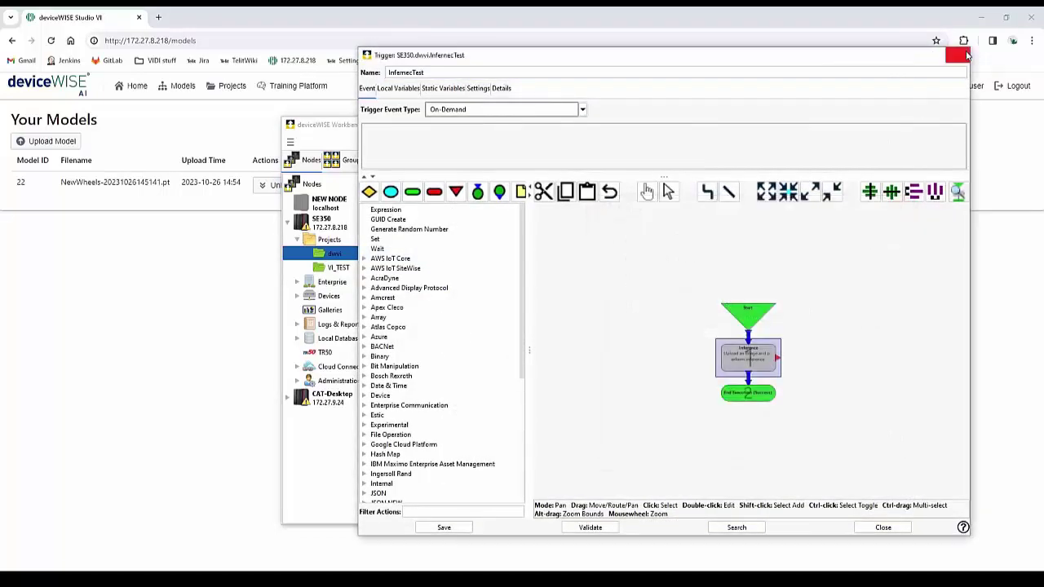
pyautogui.click(957, 55)
pyautogui.moveTo(526, 128); pyautogui.dragTo(584, 139)
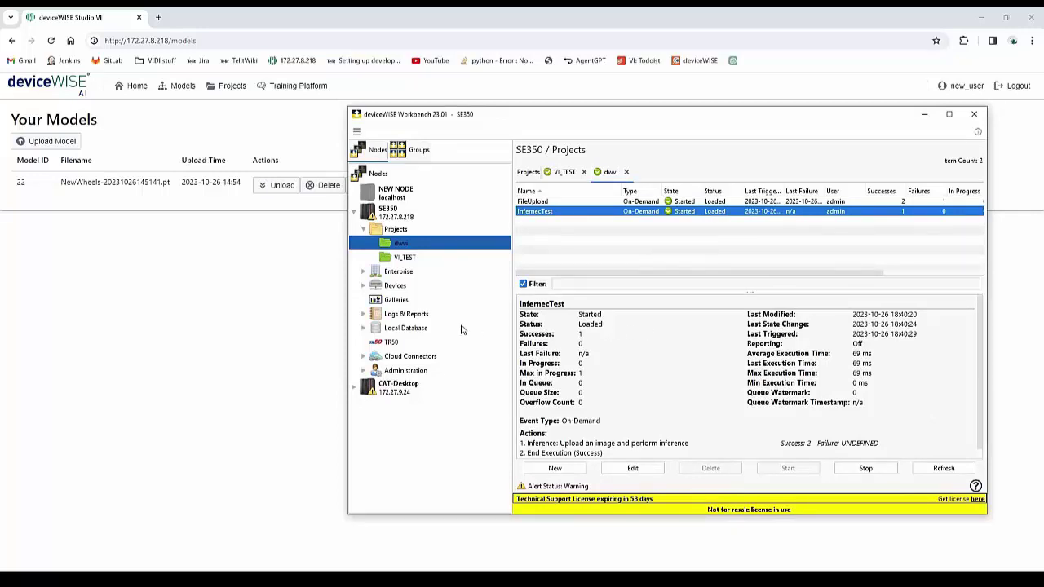
# - Read the inf_res variable of the globa_inf device and widen the Value column to examine the inference result
pyautogui.doubleClick(406, 315)
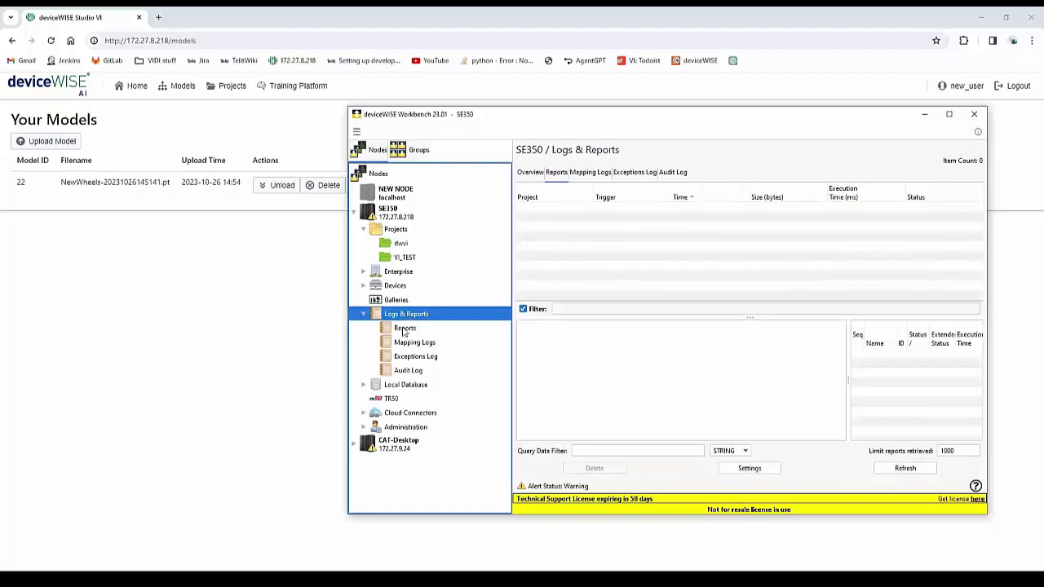
pyautogui.click(405, 329)
pyautogui.click(395, 286)
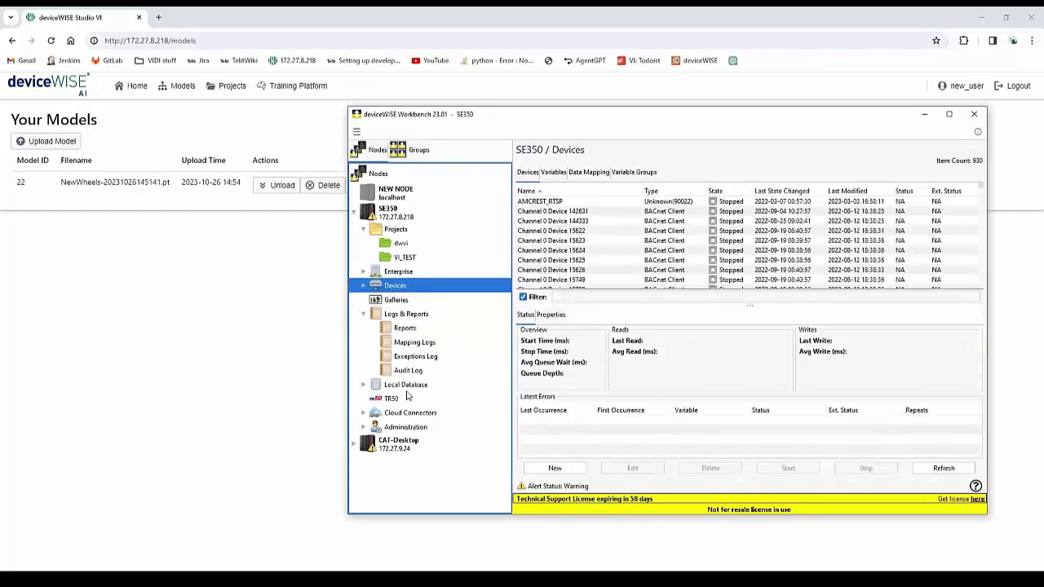
pyautogui.doubleClick(408, 290)
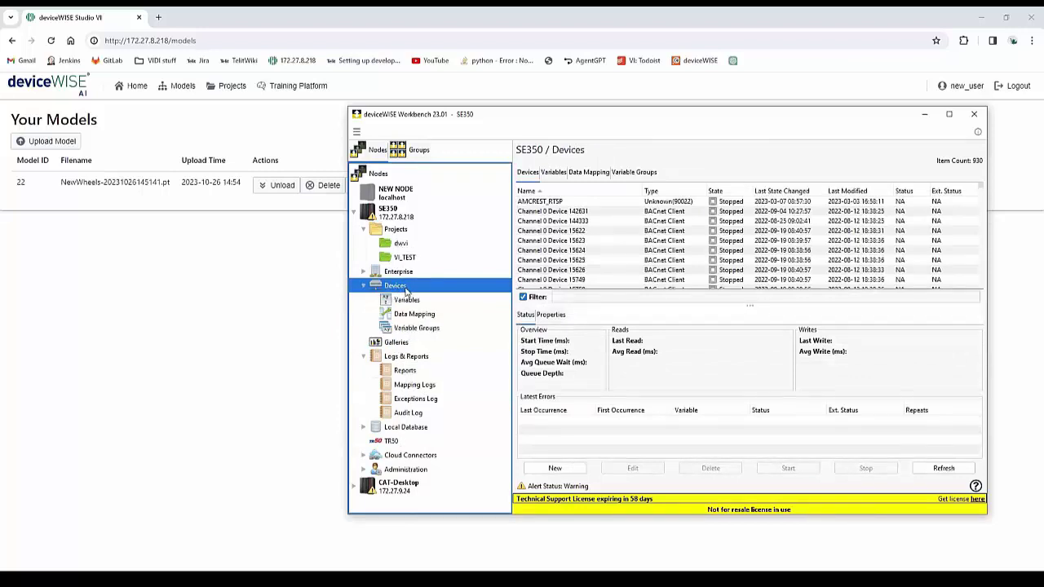
pyautogui.click(408, 302)
pyautogui.doubleClick(548, 310)
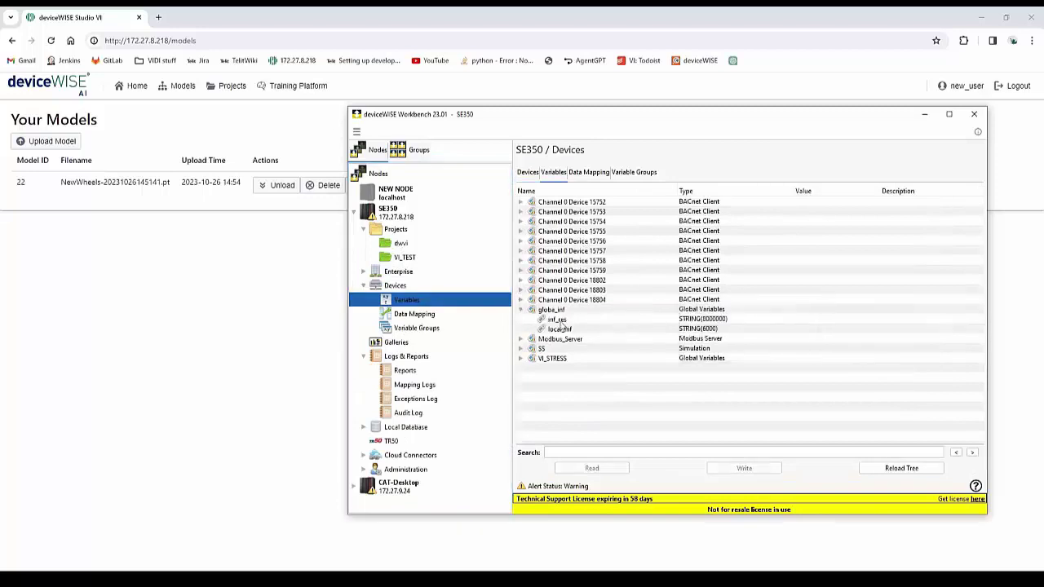
pyautogui.click(559, 319)
pyautogui.rightClick(561, 320)
pyautogui.click(576, 329)
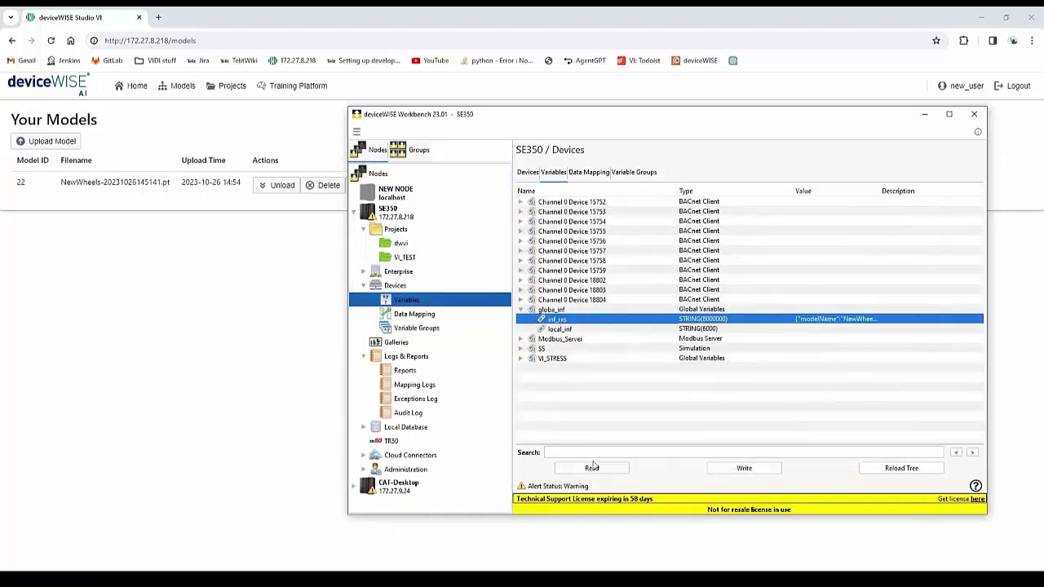
pyautogui.moveTo(878, 190); pyautogui.dragTo(985, 194)
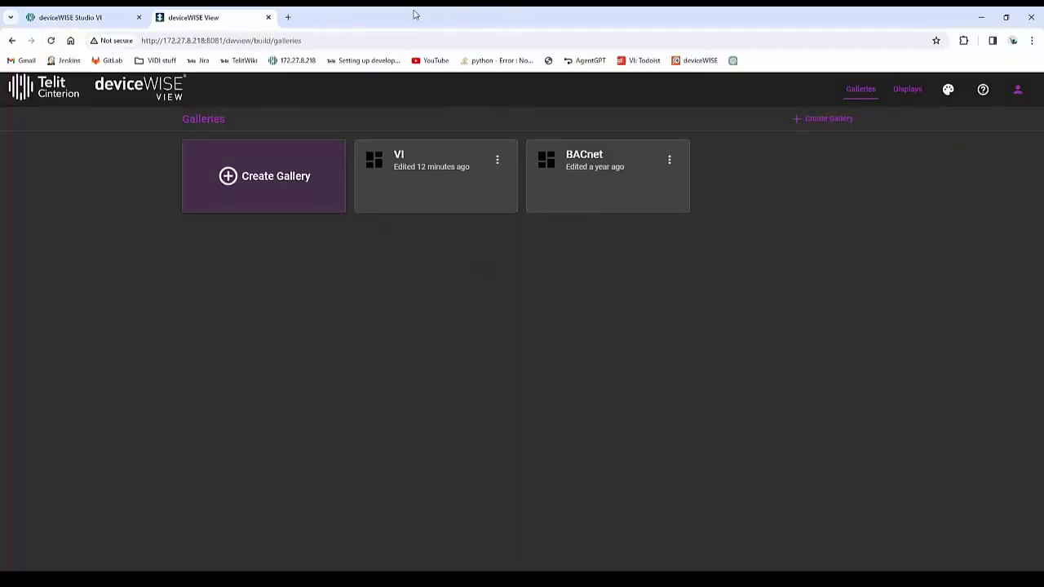
# - In deviceWISE View, create a gallery named DWVI and add a display named Inference to it
pyautogui.click(252, 175)
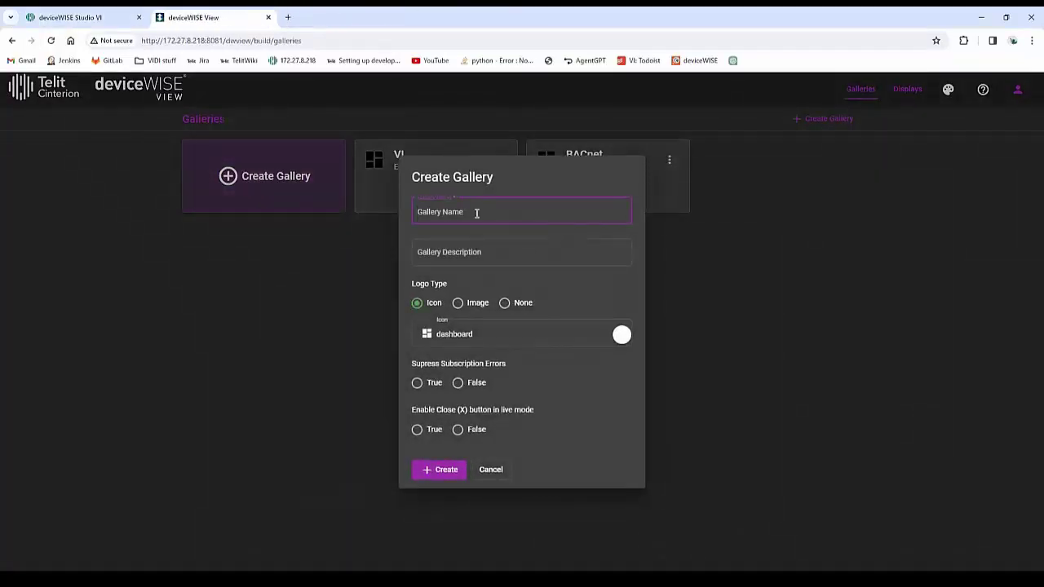
pyautogui.write('DWVI')
pyautogui.click(441, 470)
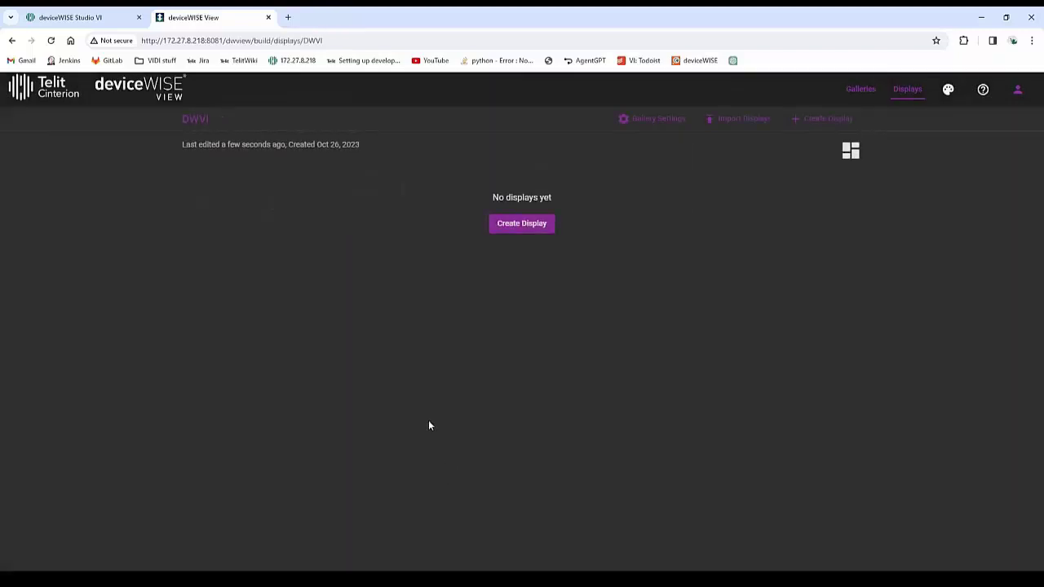
pyautogui.click(513, 231)
pyautogui.write('Inference')
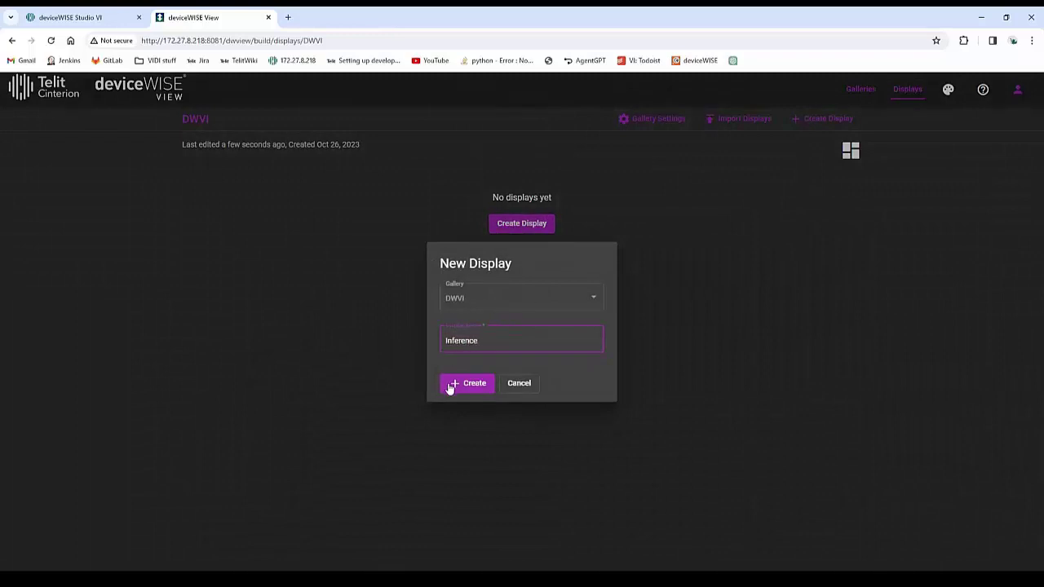
pyautogui.click(450, 384)
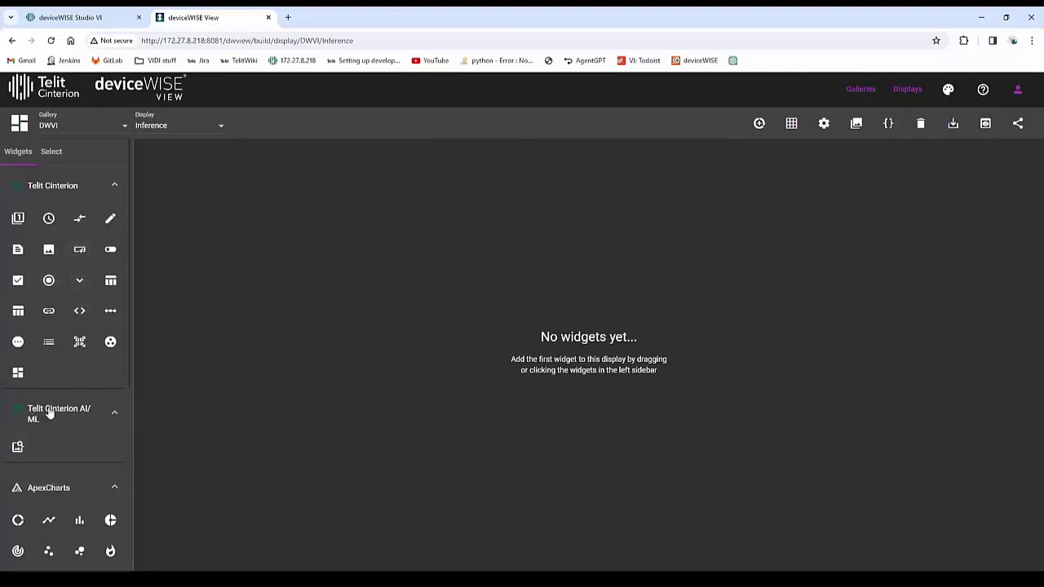
# - Add a Visual Inspection widget to the Inference display and enlarge it to fill roughly half of the canvas width
pyautogui.click(19, 449)
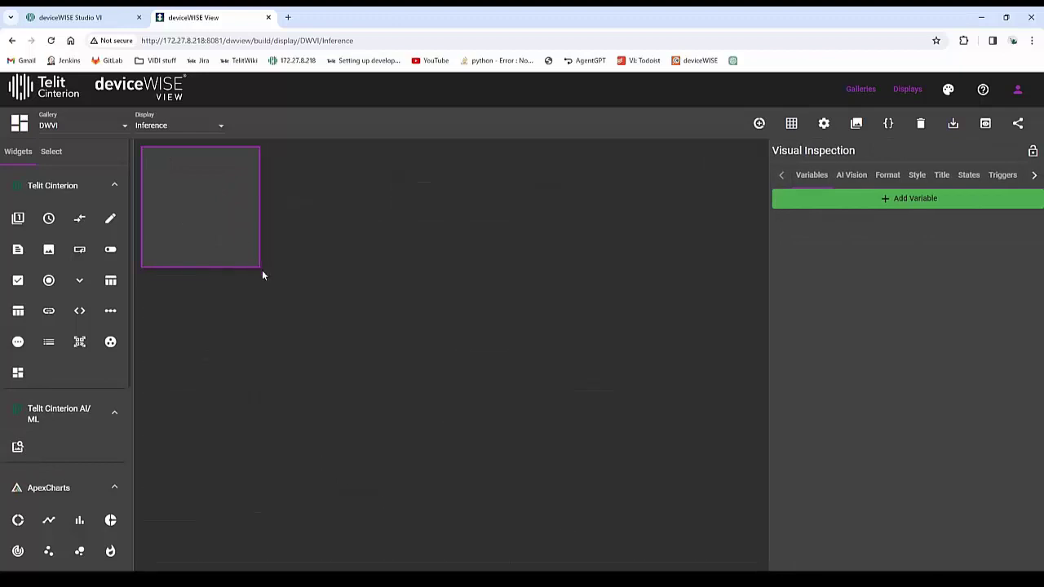
pyautogui.moveTo(256, 263); pyautogui.dragTo(447, 479)
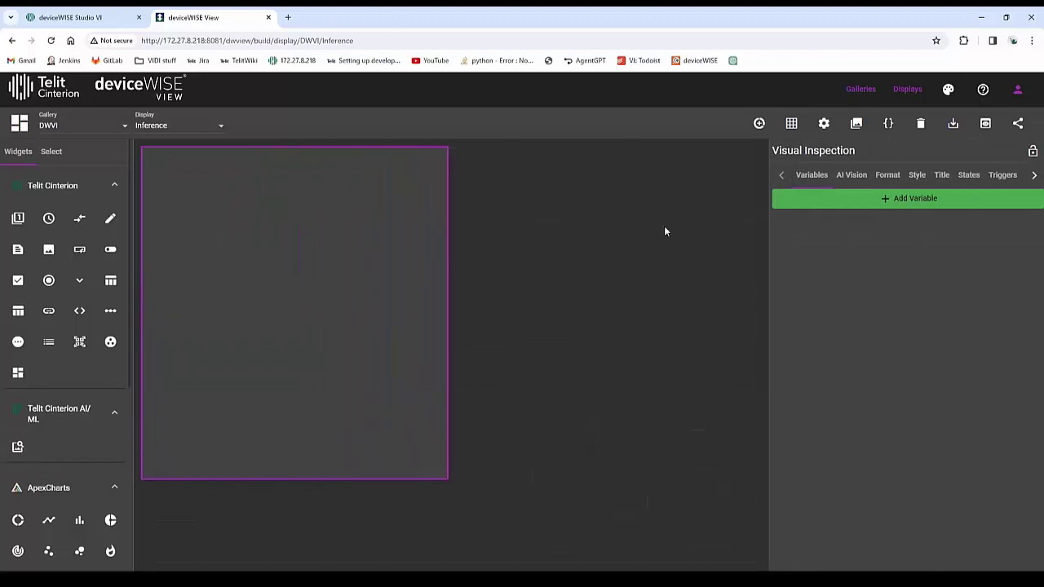
# - Bind the Visual Inspection widget to the globa_inf.inf_res variable from the deviceWISE data source and confirm its update rate
pyautogui.click(895, 204)
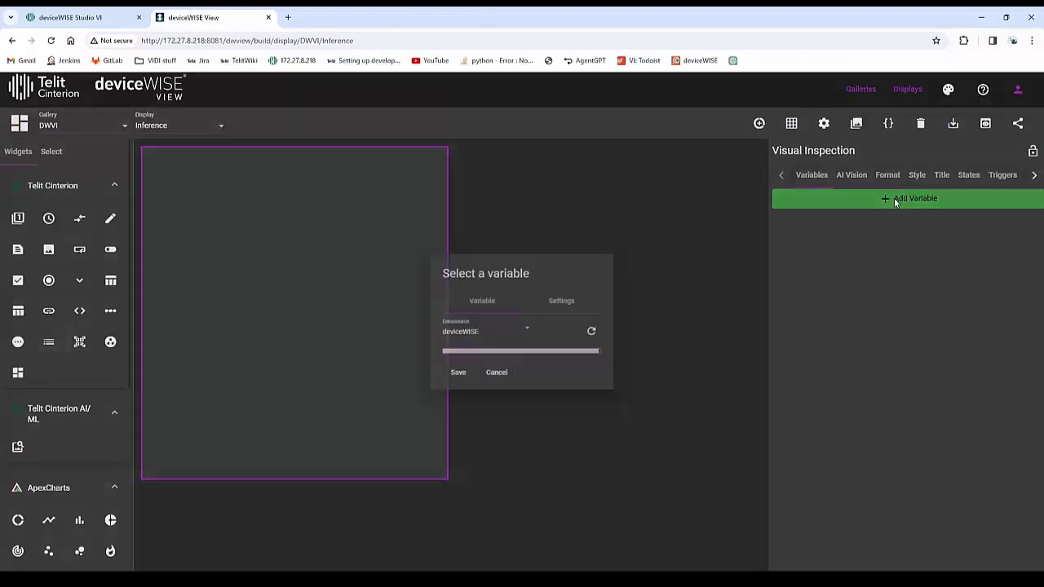
pyautogui.scroll(-4, 548, 366)
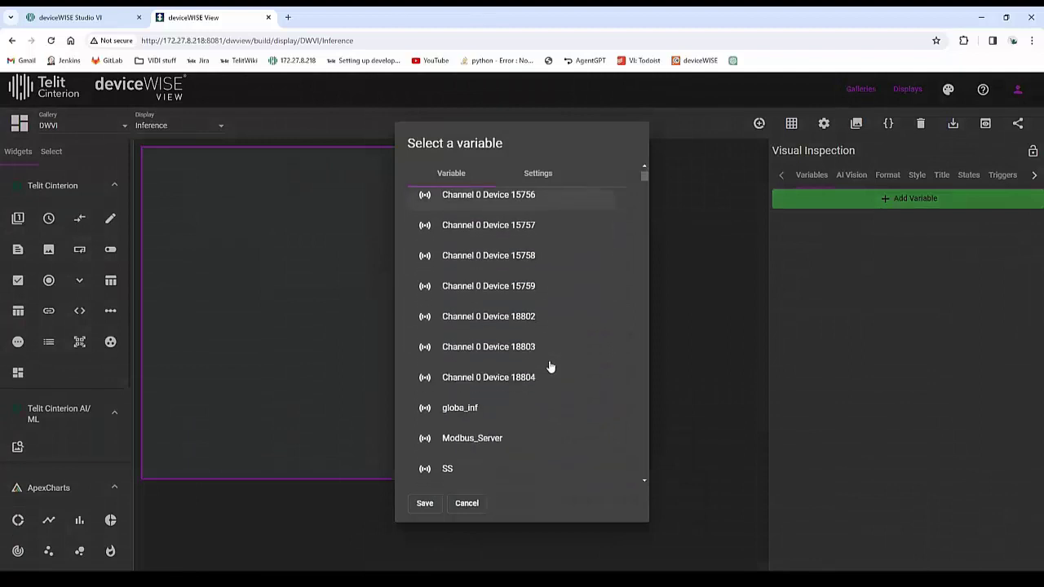
pyautogui.scroll(1, 535, 362)
pyautogui.click(473, 307)
pyautogui.click(475, 308)
pyautogui.click(475, 309)
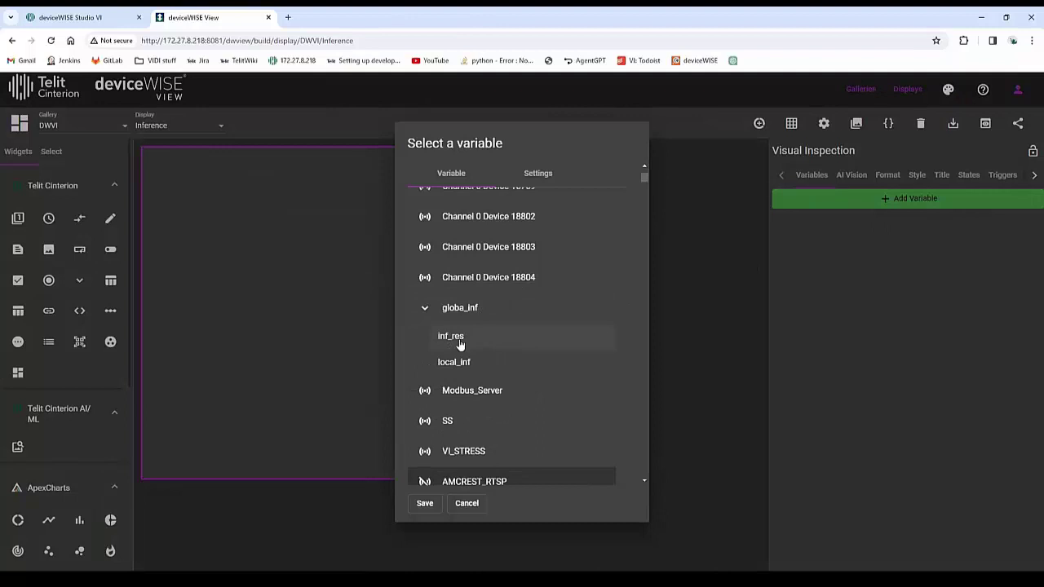
pyautogui.click(461, 344)
pyautogui.click(426, 504)
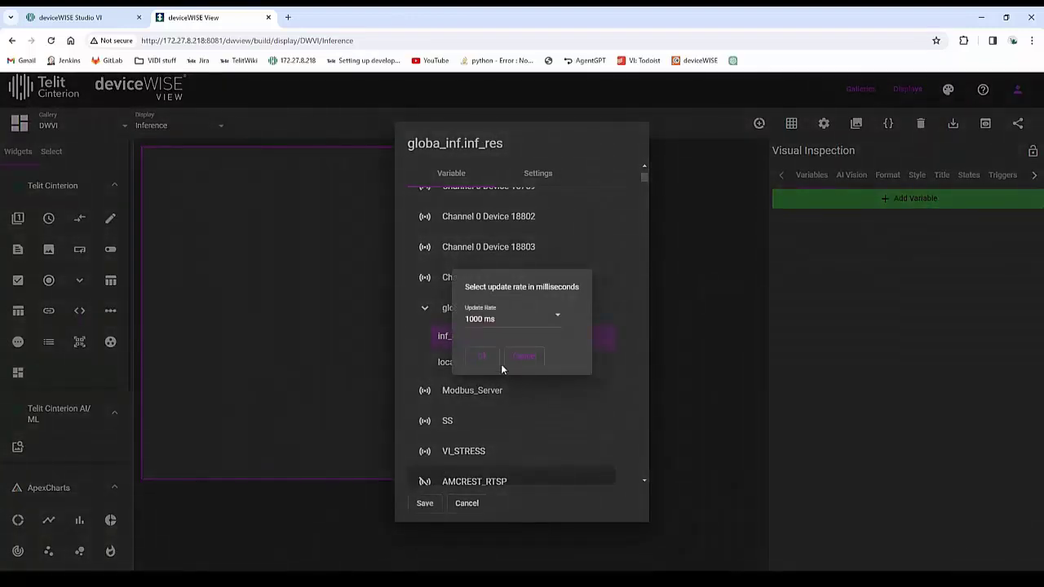
pyautogui.click(508, 321)
pyautogui.doubleClick(481, 279)
pyautogui.moveTo(488, 288); pyautogui.dragTo(563, 288)
pyautogui.click(484, 359)
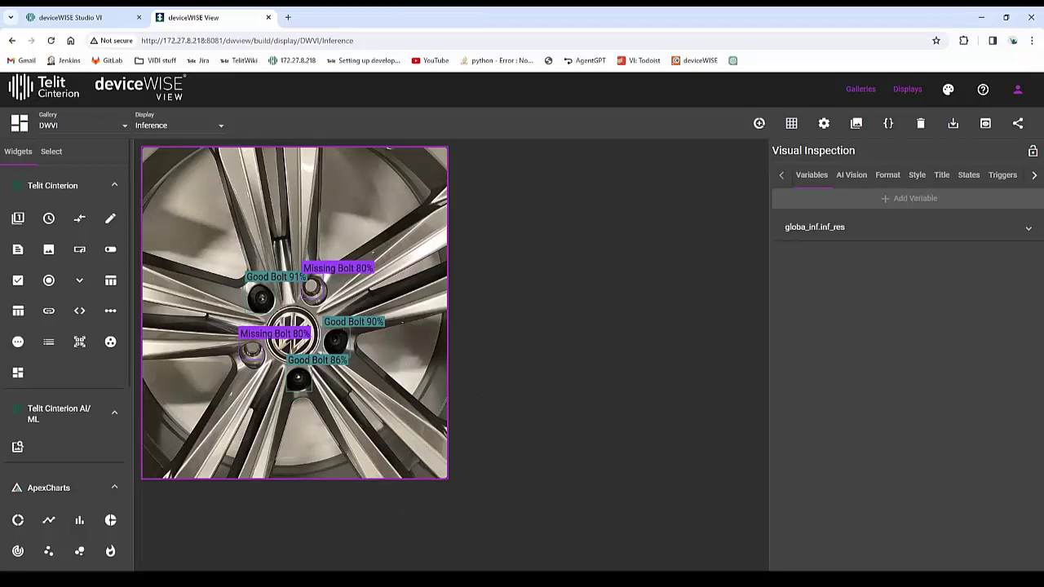
# - Switch to deviceWISE Workbench and open the STRESS trigger of the VI_TEST project
pyautogui.hotkey('alt', 'Tab')
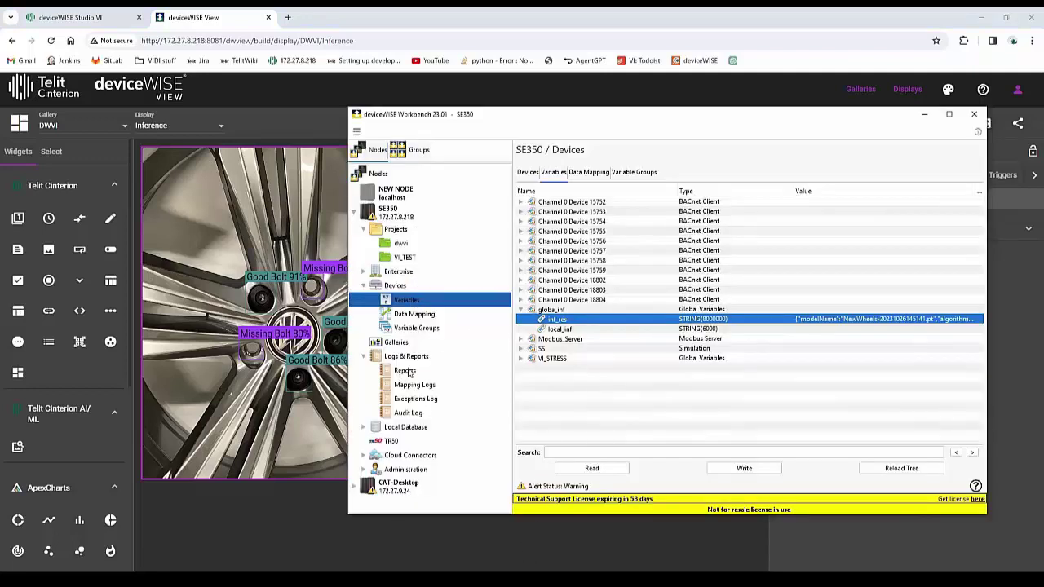
pyautogui.click(404, 256)
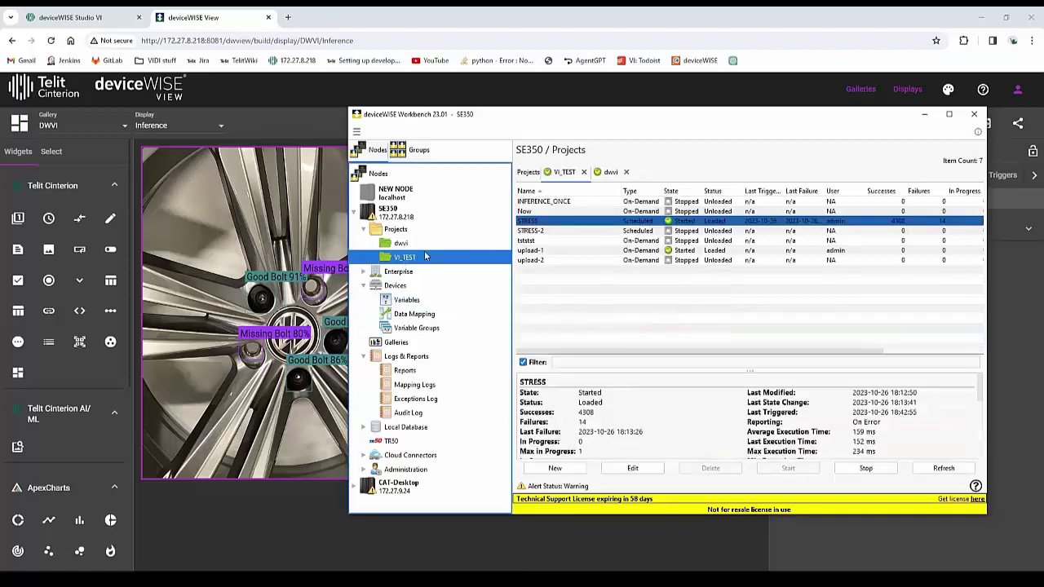
pyautogui.doubleClick(557, 222)
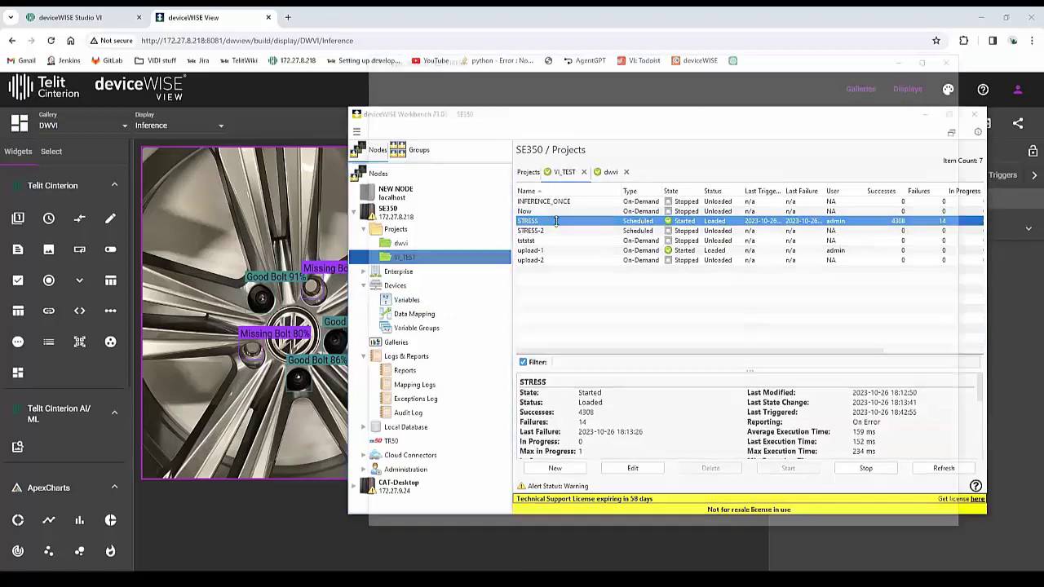